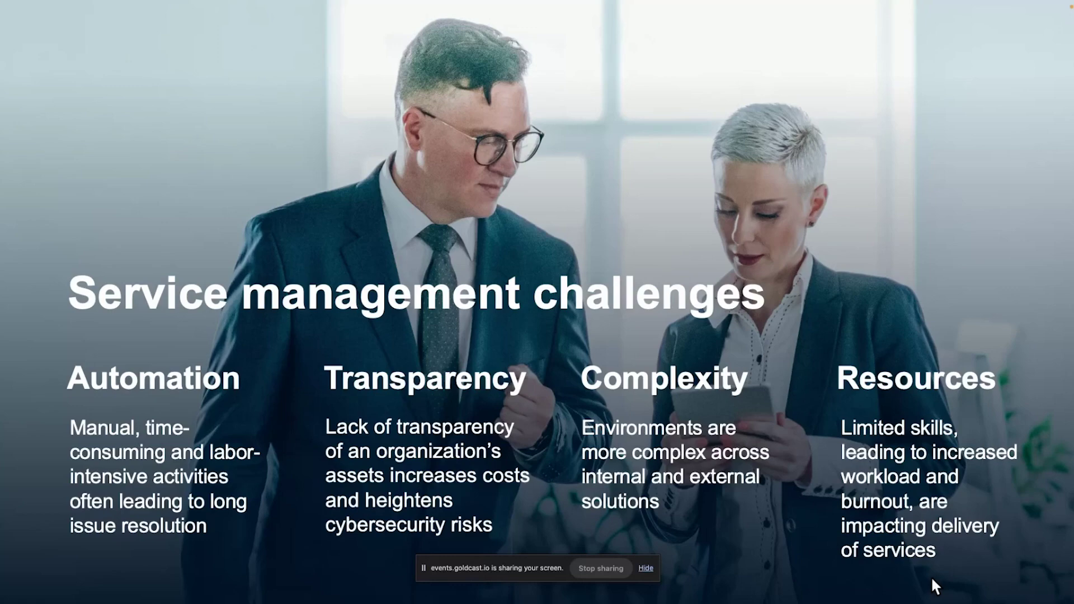
Advance the slideshow to the Demonstration slide (6 of 10), then exit to editing view.
{"action": "key", "text": "Right"}
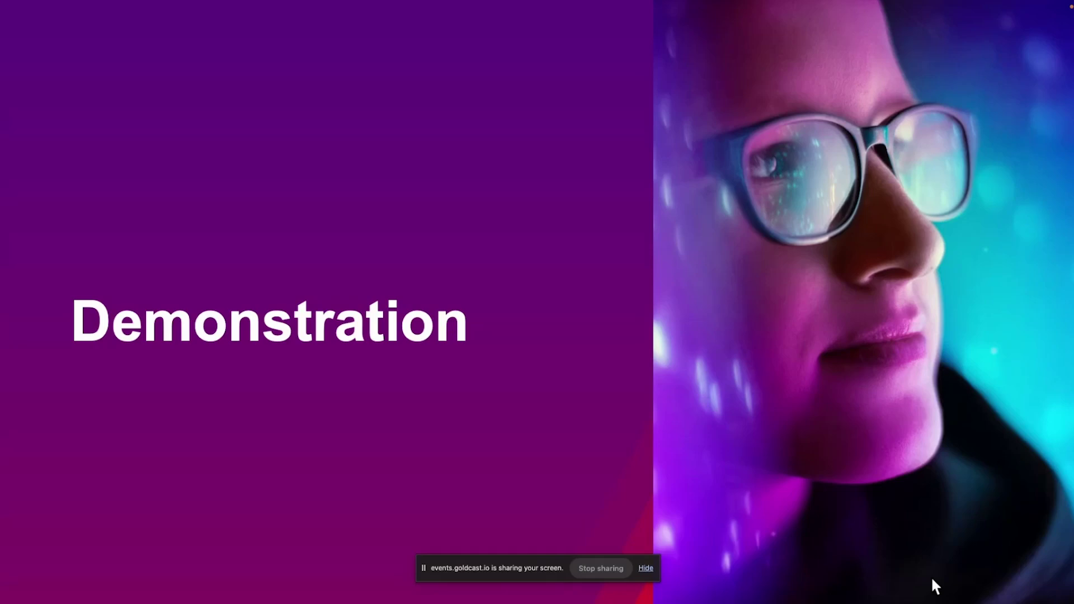
{"action": "key", "text": "Escape"}
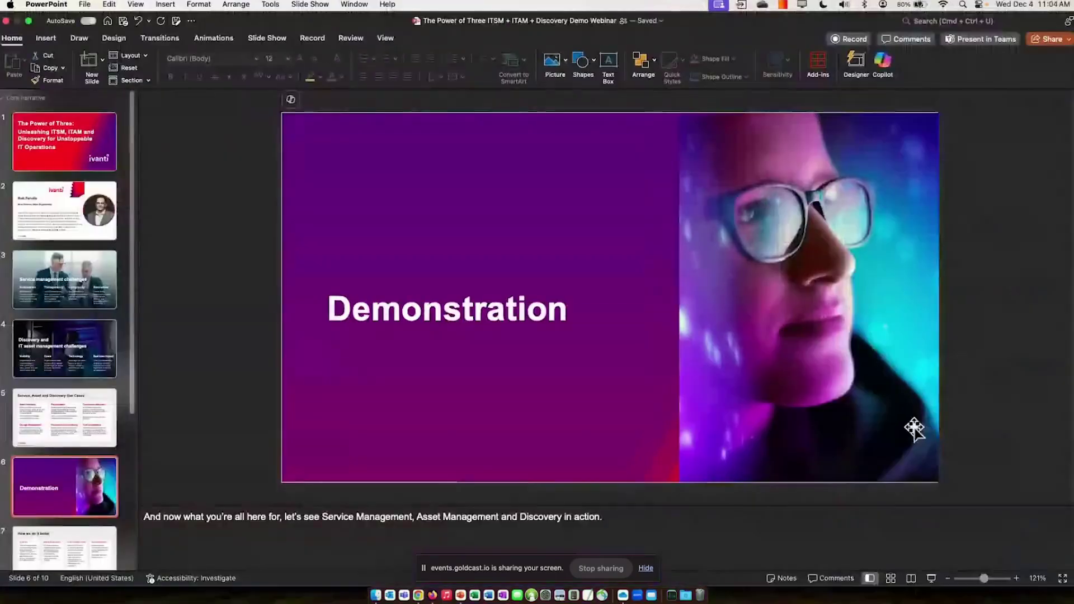
Bring Chrome forward and show the Ivanti Neurons Home dashboard with its device-management figures.
{"action": "left_click", "coordinate": [428, 587]}
{"action": "left_click", "coordinate": [247, 22]}
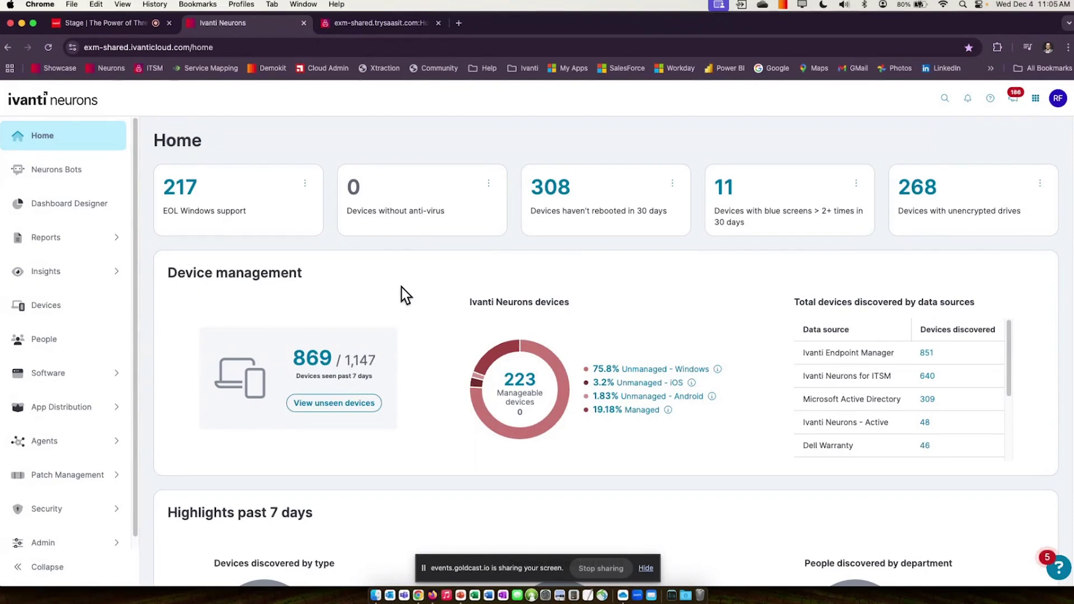
Edit the home lab discovery scan and review its 192.168.68.1–192.168.68.245 range and four scan types.
{"action": "left_click", "coordinate": [45, 540]}
{"action": "scroll", "coordinate": [50, 537], "scroll_direction": "down", "scroll_amount": 4}
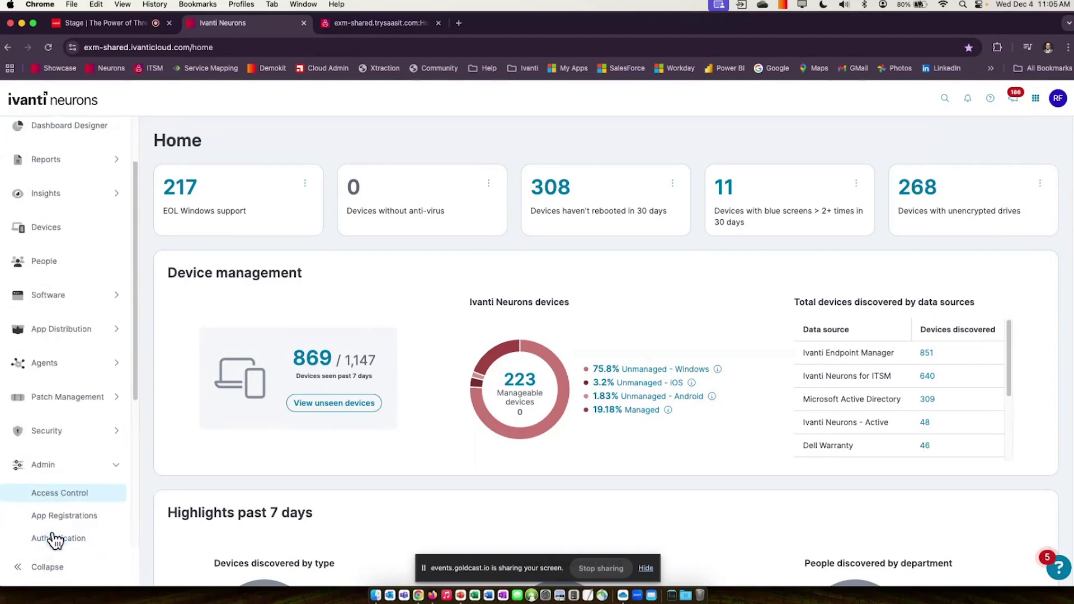
{"action": "left_click", "coordinate": [56, 506]}
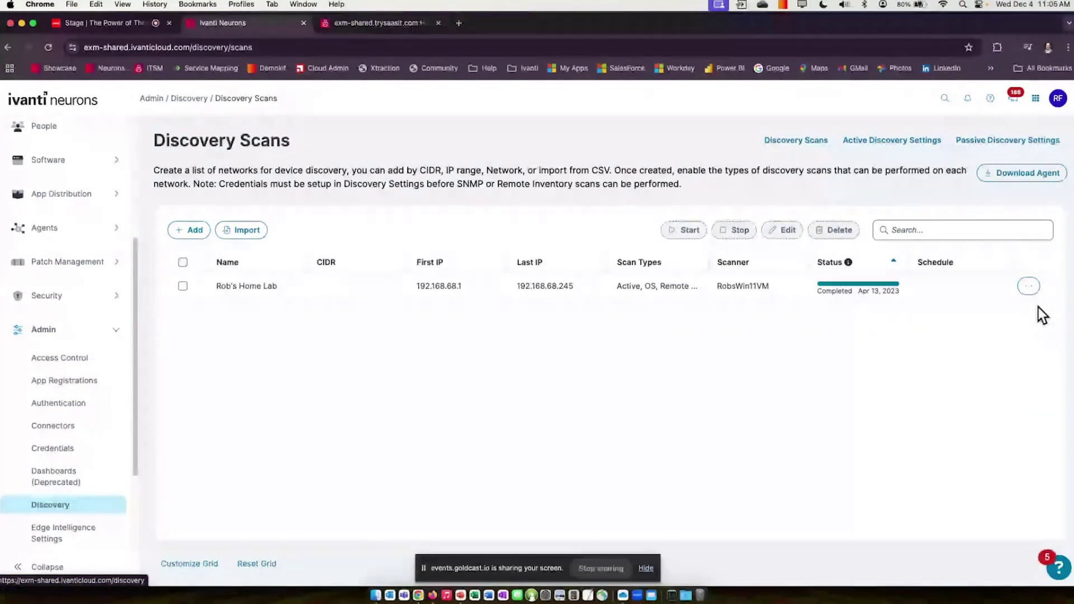
{"action": "left_click", "coordinate": [1028, 286]}
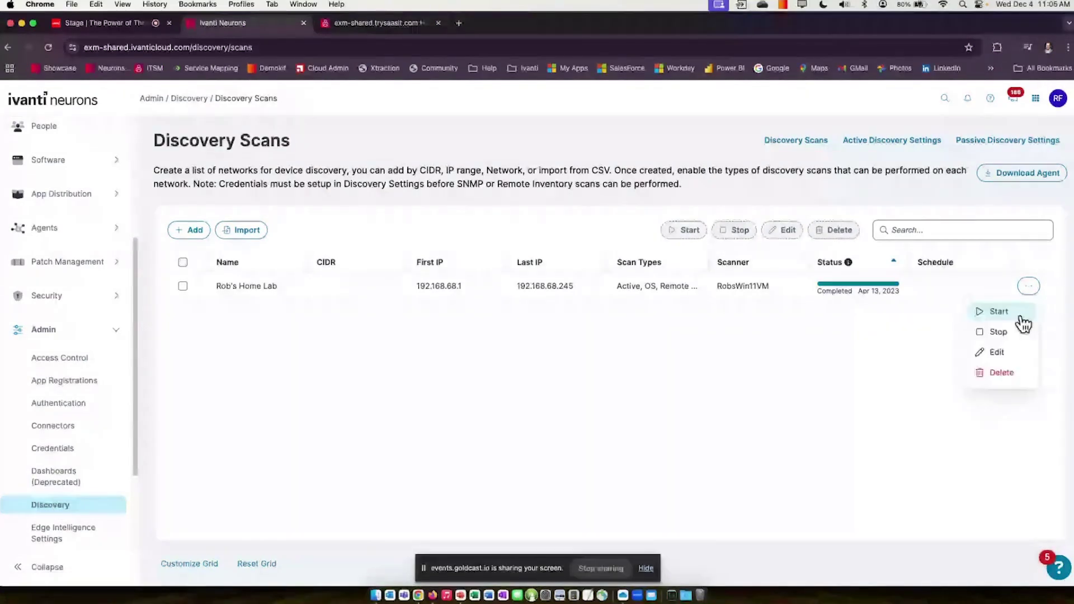
{"action": "left_click", "coordinate": [1010, 352]}
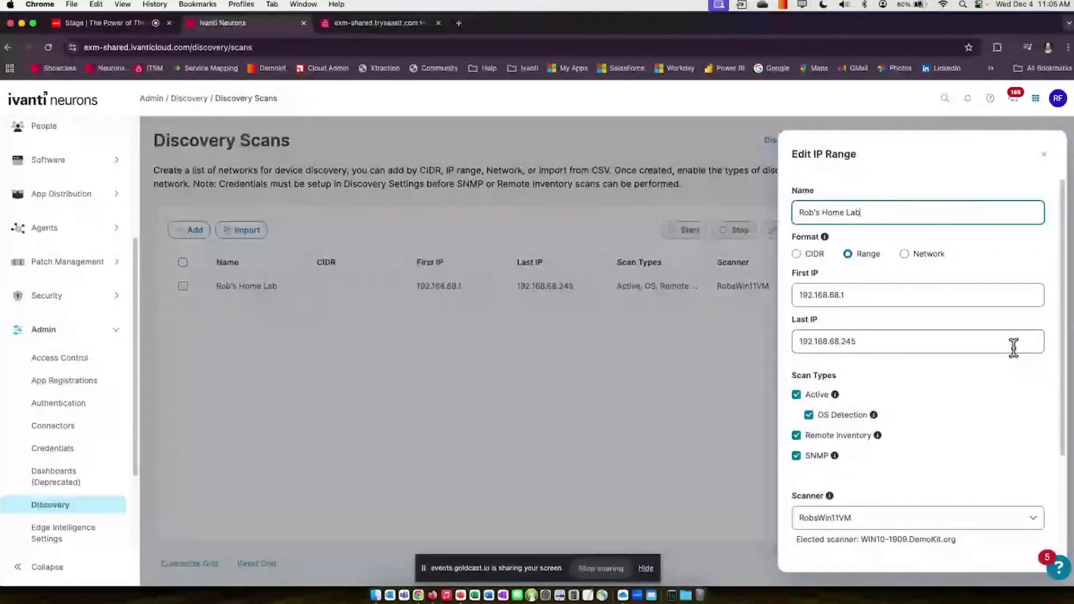
{"action": "mouse_move", "coordinate": [825, 238]}
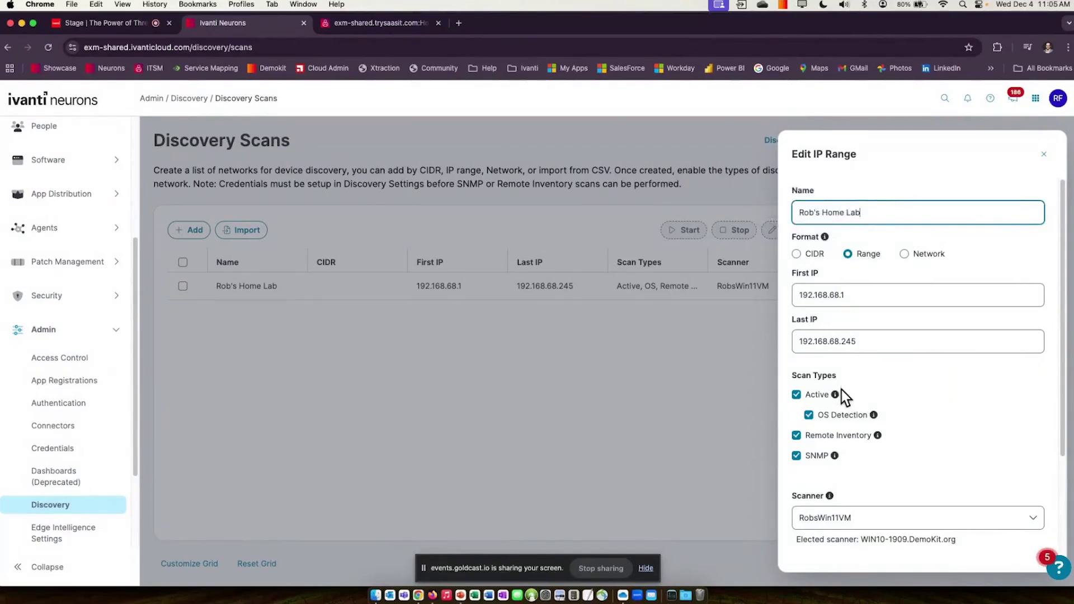
{"action": "mouse_move", "coordinate": [836, 397]}
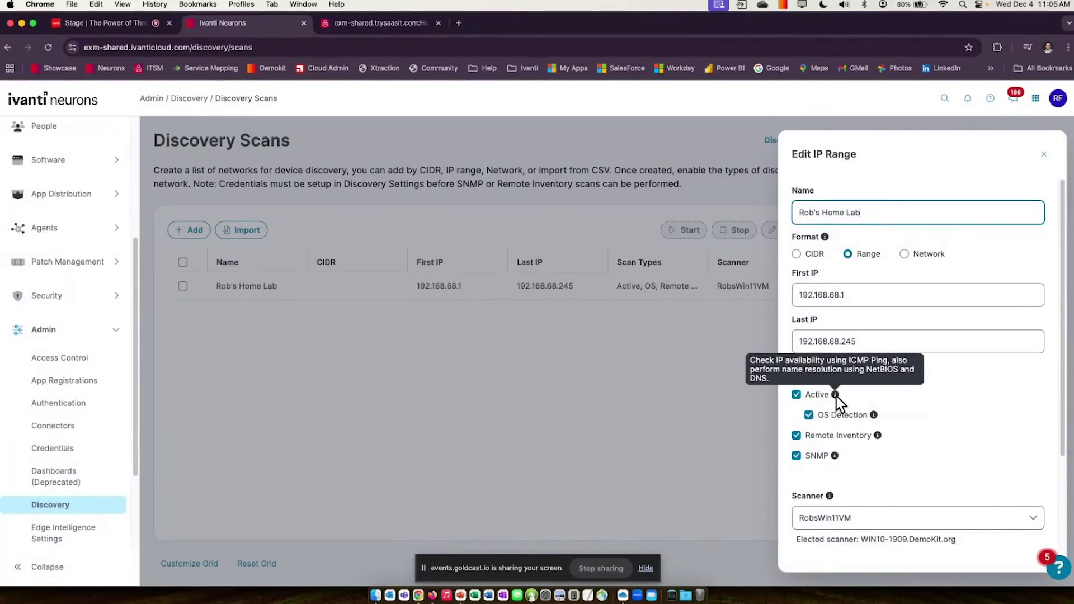
{"action": "mouse_move", "coordinate": [874, 419]}
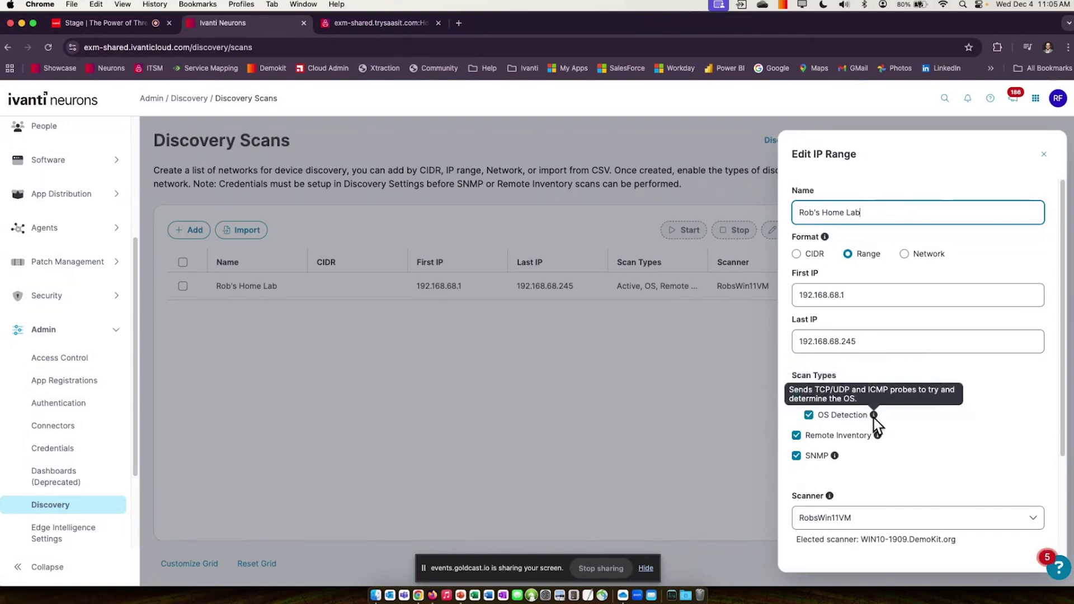
{"action": "mouse_move", "coordinate": [878, 440]}
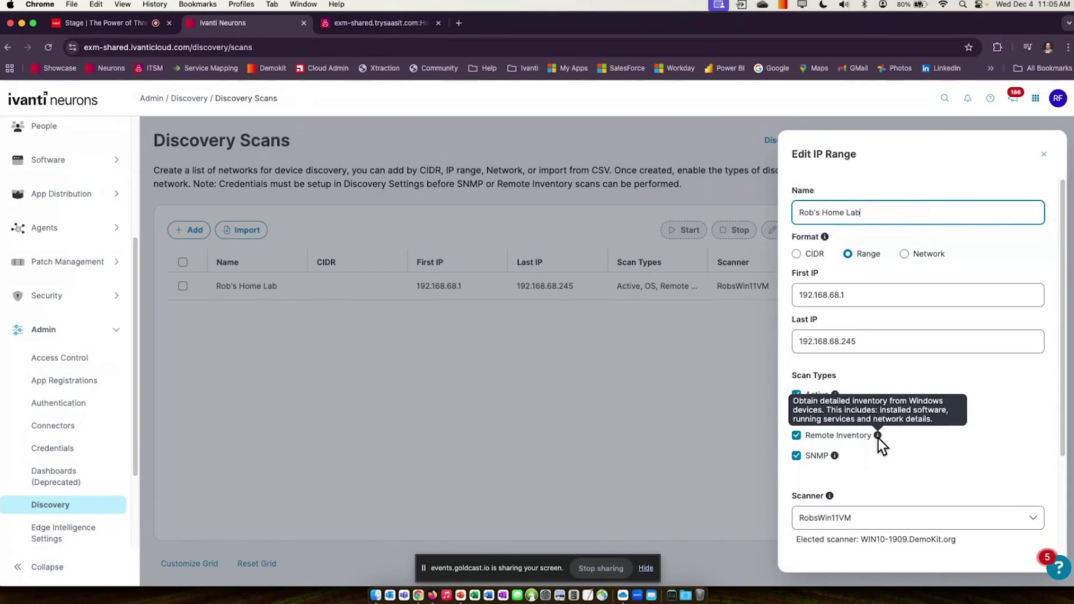
{"action": "mouse_move", "coordinate": [834, 457]}
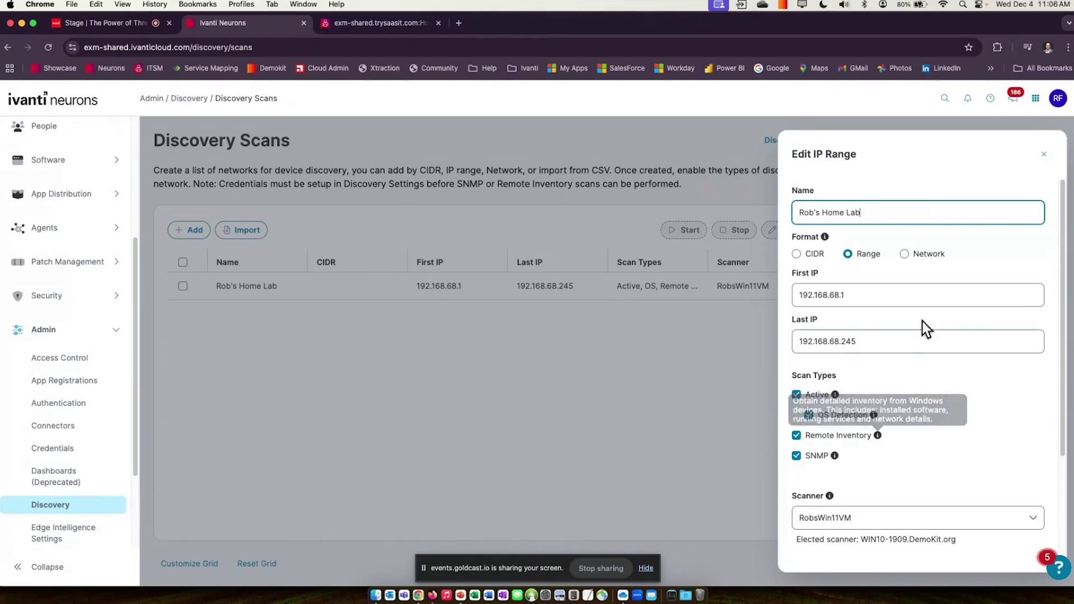
Close the IP range editor unchanged and open the Passive Discovery Settings.
{"action": "left_click", "coordinate": [1044, 155]}
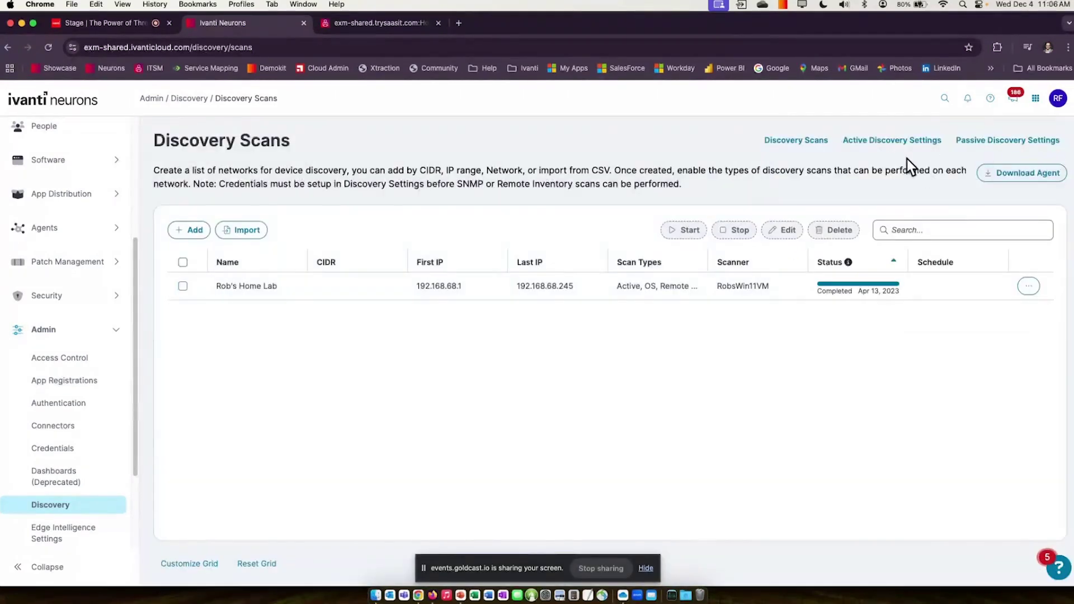
{"action": "left_click", "coordinate": [1031, 144]}
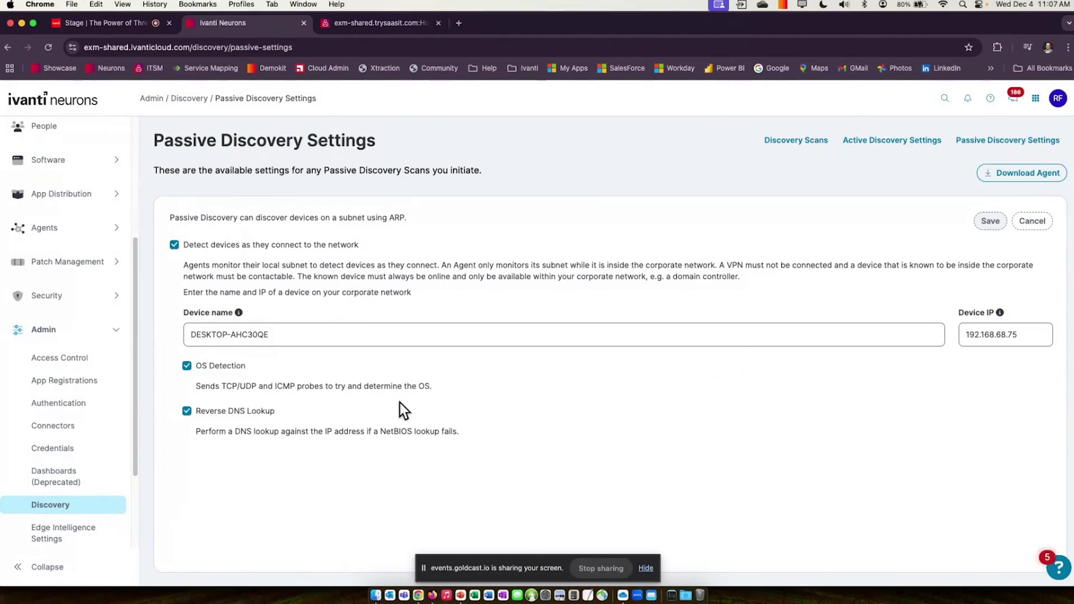
Open the Available Connectors catalogue from Admin > Connectors > Add Connector.
{"action": "left_click", "coordinate": [49, 436]}
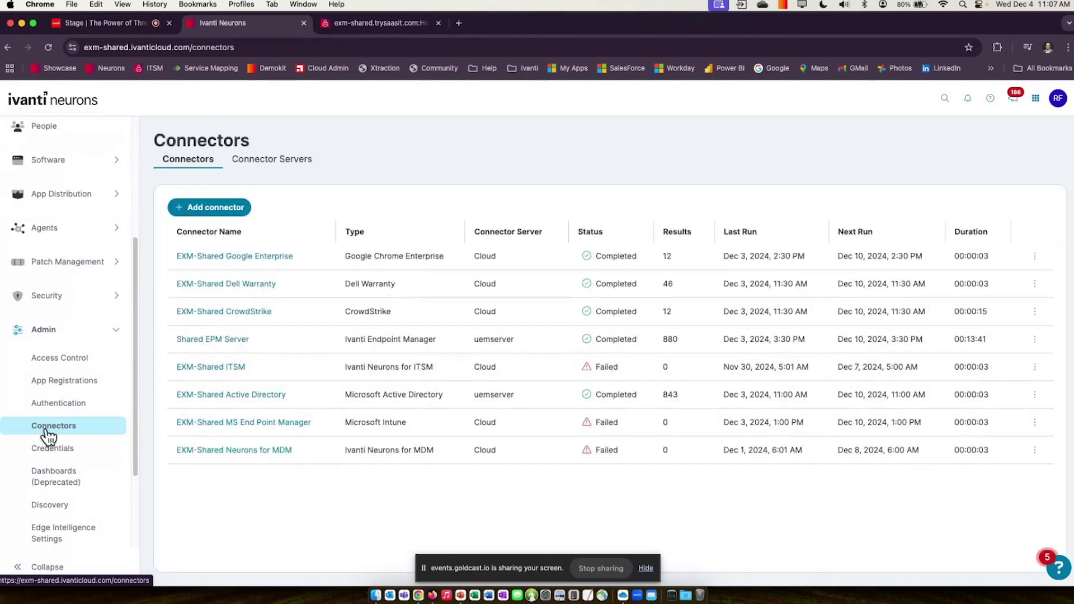
{"action": "left_click", "coordinate": [210, 211]}
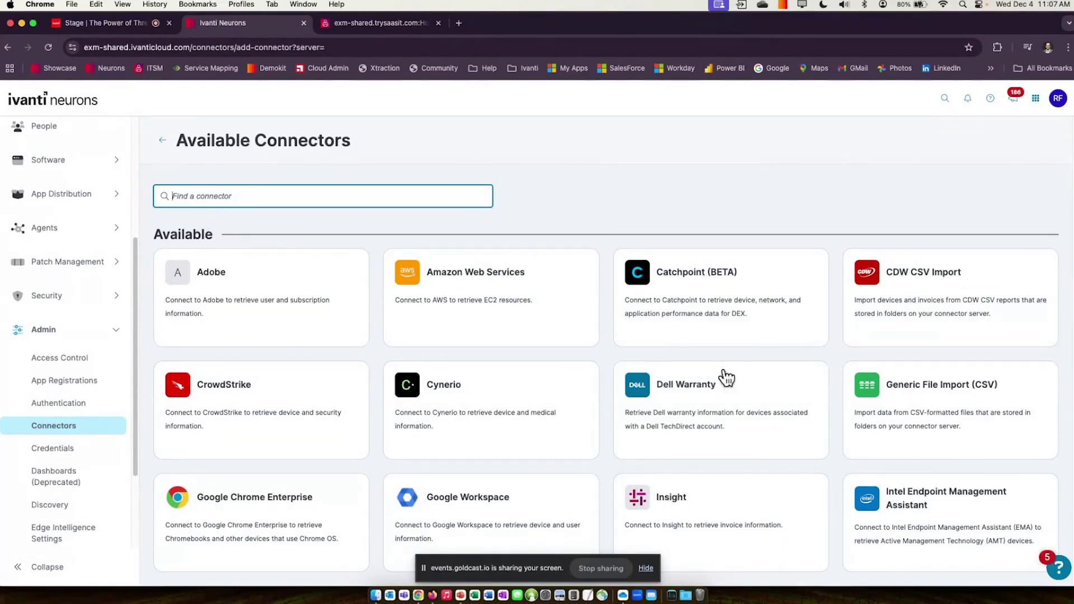
{"action": "scroll", "coordinate": [759, 400], "scroll_direction": "down", "scroll_amount": 3}
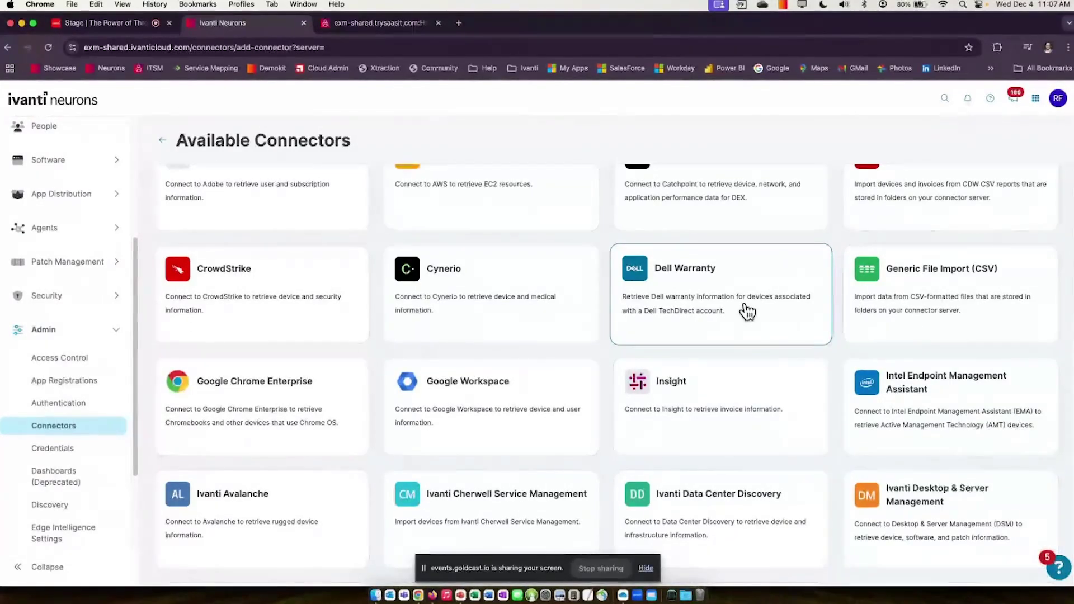
Browse the connectors from Adobe through Workspace ONE, then scroll back to the top.
{"action": "scroll", "coordinate": [699, 319], "scroll_direction": "down", "scroll_amount": 3}
{"action": "scroll", "coordinate": [655, 332], "scroll_direction": "down", "scroll_amount": 4}
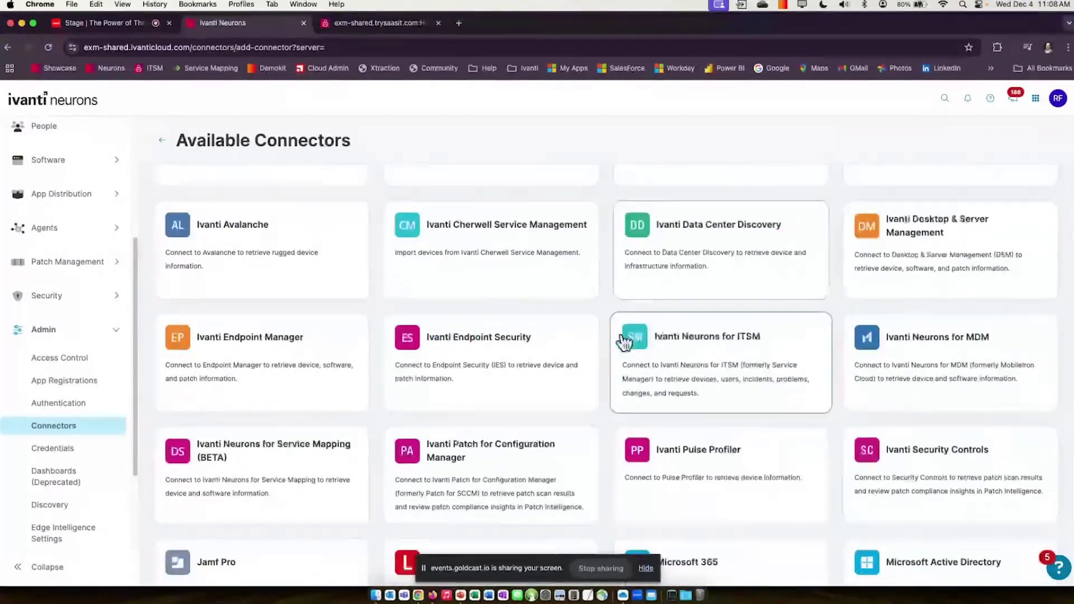
{"action": "scroll", "coordinate": [600, 337], "scroll_direction": "up", "scroll_amount": 7}
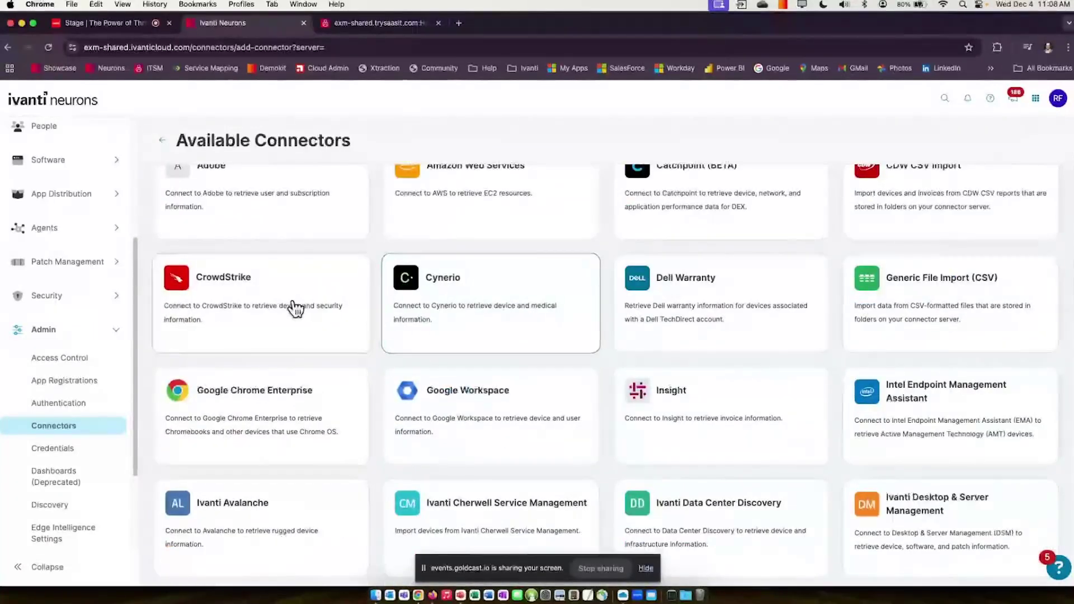
{"action": "scroll", "coordinate": [500, 337], "scroll_direction": "down", "scroll_amount": 5}
{"action": "scroll", "coordinate": [505, 341], "scroll_direction": "down", "scroll_amount": 2}
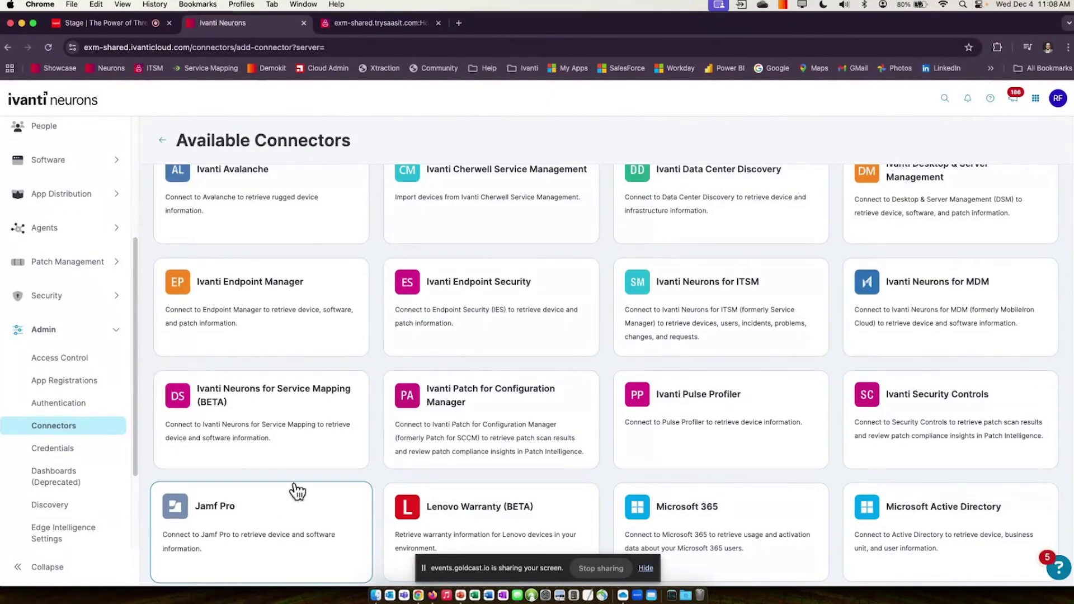
{"action": "scroll", "coordinate": [739, 447], "scroll_direction": "down", "scroll_amount": 1}
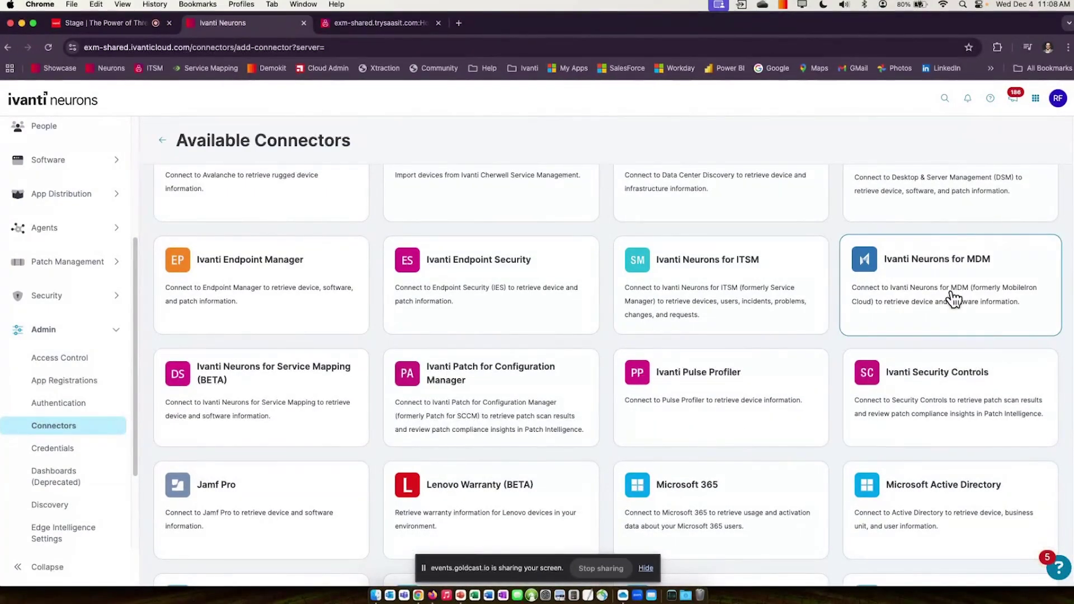
{"action": "scroll", "coordinate": [940, 313], "scroll_direction": "down", "scroll_amount": 5}
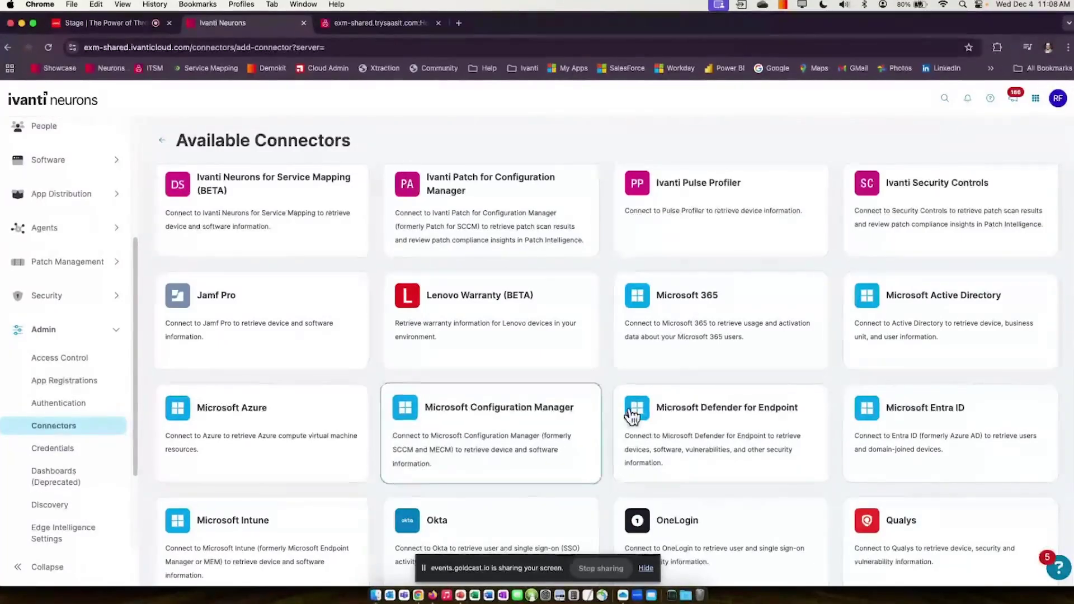
{"action": "scroll", "coordinate": [692, 459], "scroll_direction": "down", "scroll_amount": 3}
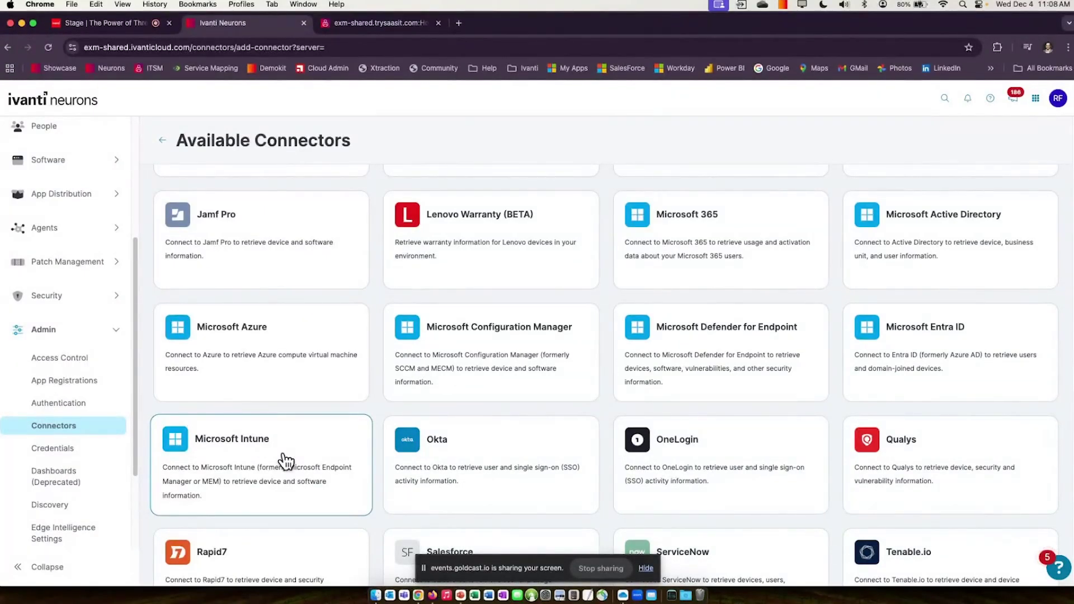
{"action": "scroll", "coordinate": [366, 461], "scroll_direction": "down", "scroll_amount": 3}
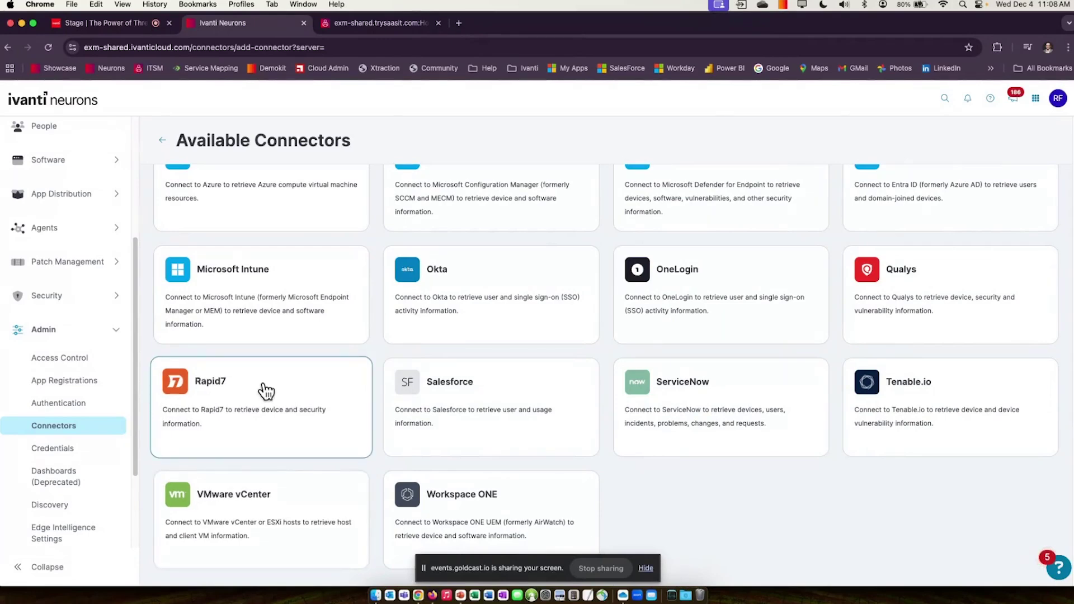
{"action": "scroll", "coordinate": [917, 408], "scroll_direction": "up", "scroll_amount": 3}
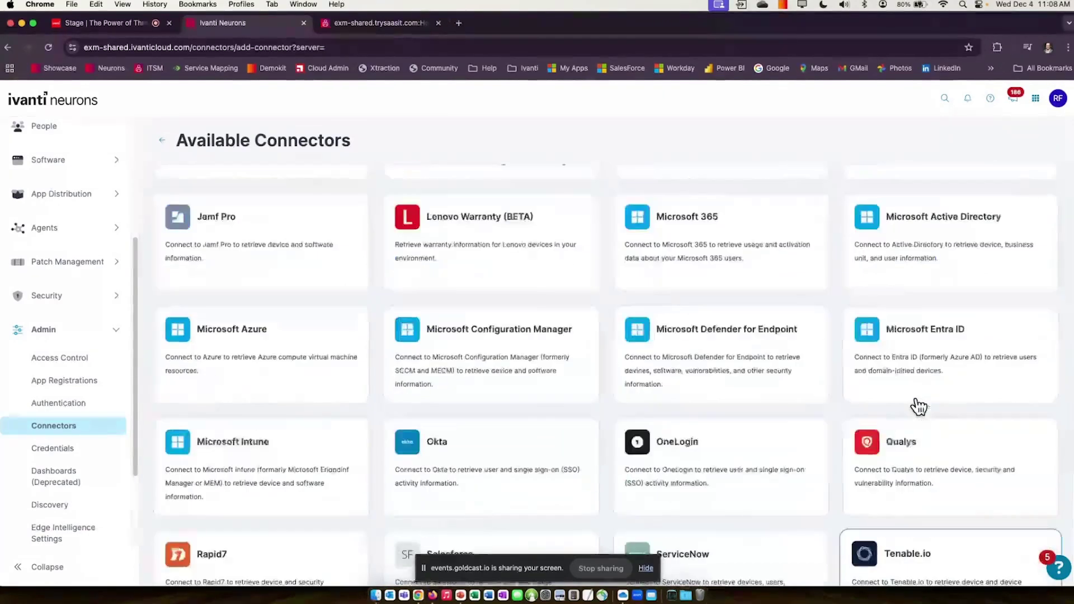
{"action": "scroll", "coordinate": [917, 407], "scroll_direction": "up", "scroll_amount": 12}
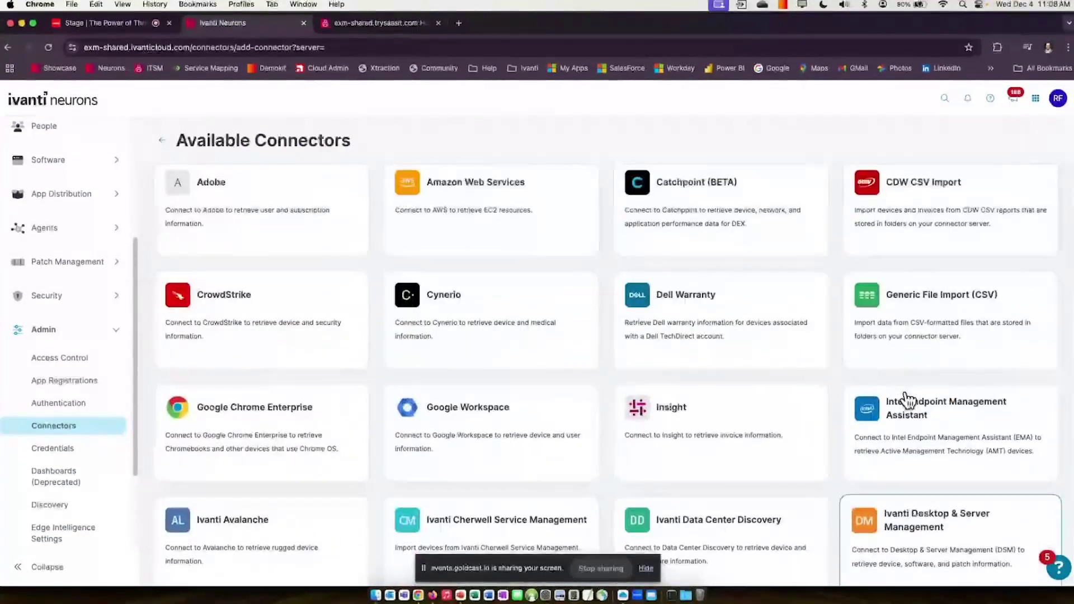
{"action": "scroll", "coordinate": [727, 423], "scroll_direction": "up", "scroll_amount": 2}
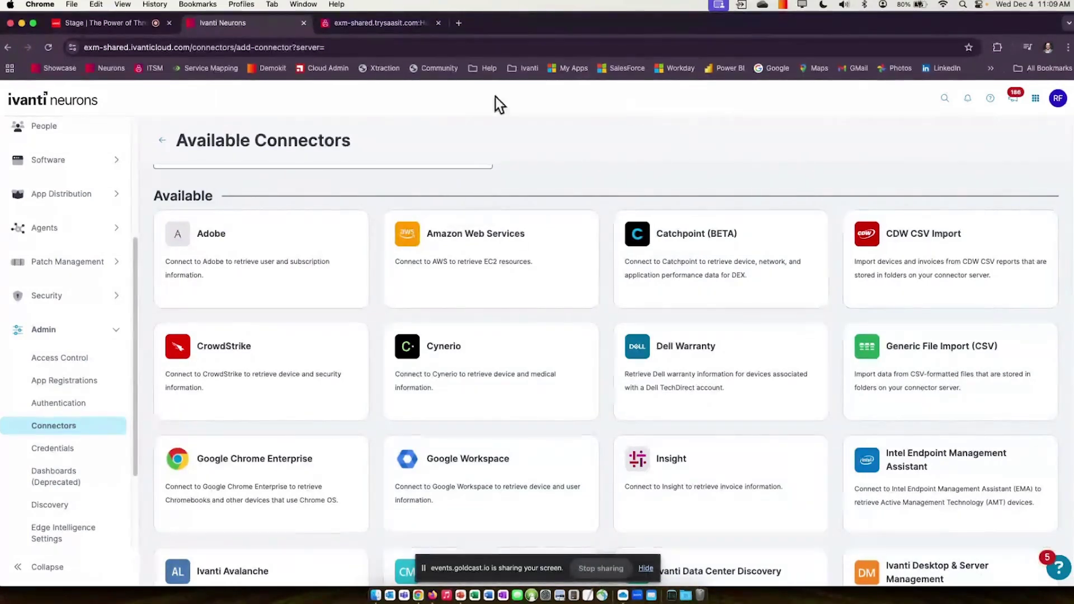
{"action": "scroll", "coordinate": [89, 228], "scroll_direction": "up", "scroll_amount": 2}
{"action": "scroll", "coordinate": [90, 227], "scroll_direction": "up", "scroll_amount": 4}
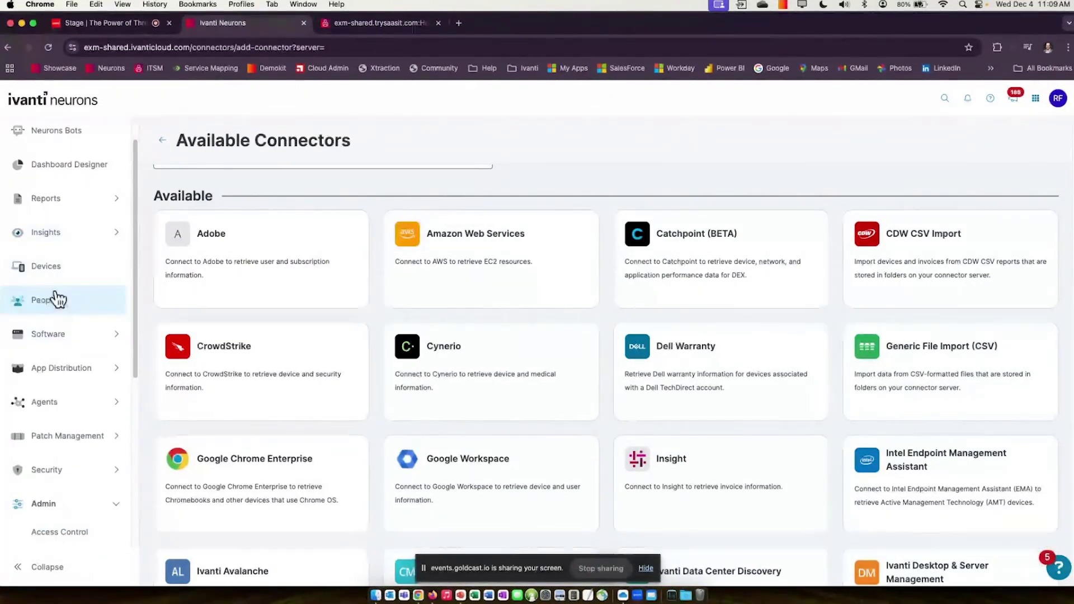
Open the Devices list and filter it to the Cloud Managed public group.
{"action": "left_click", "coordinate": [59, 272]}
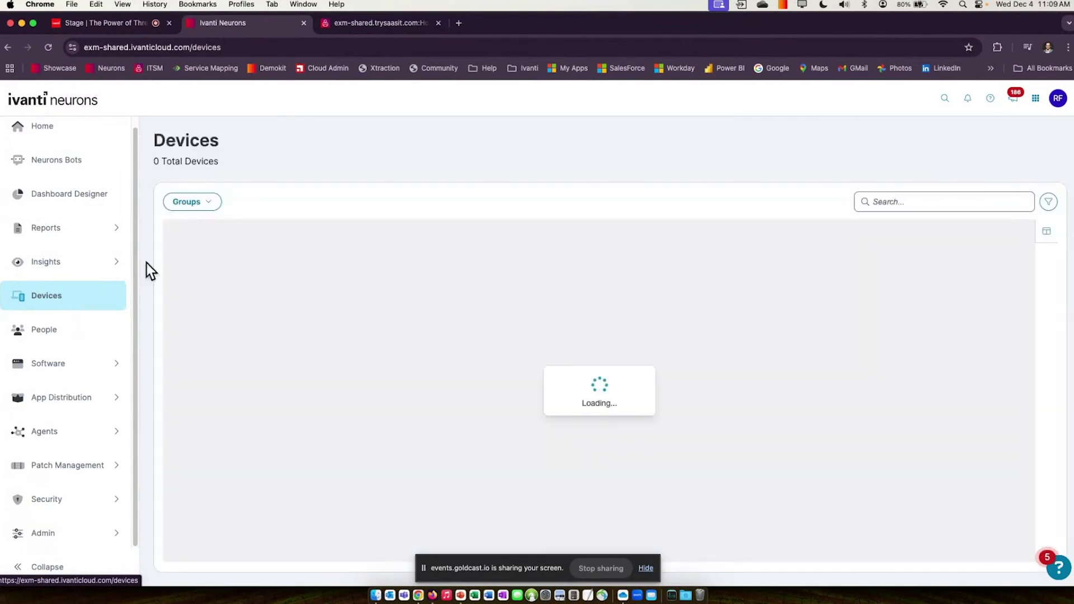
{"action": "left_click", "coordinate": [213, 205]}
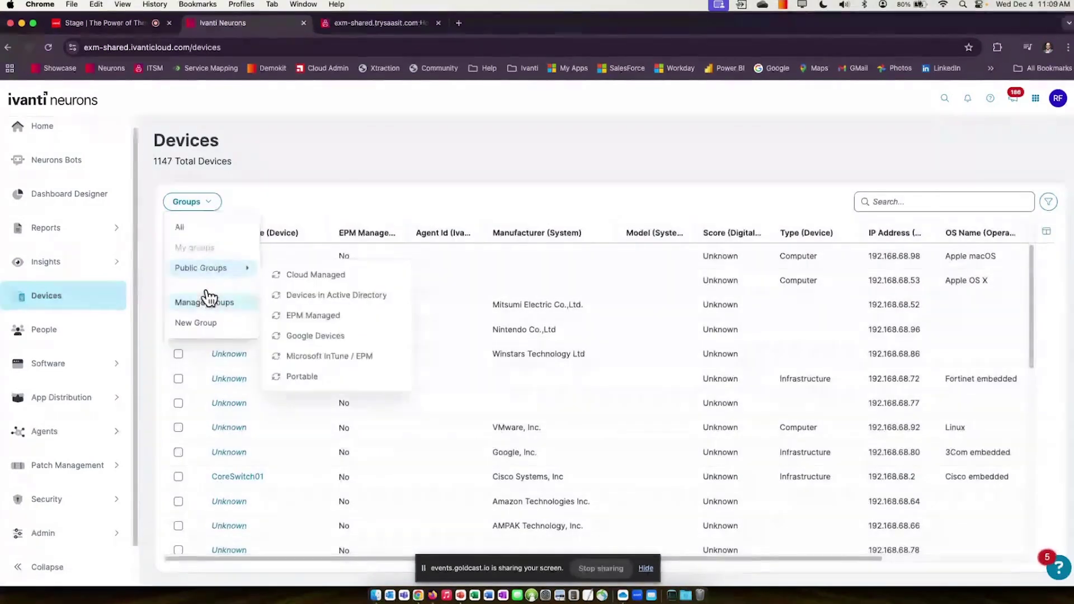
{"action": "mouse_move", "coordinate": [212, 271]}
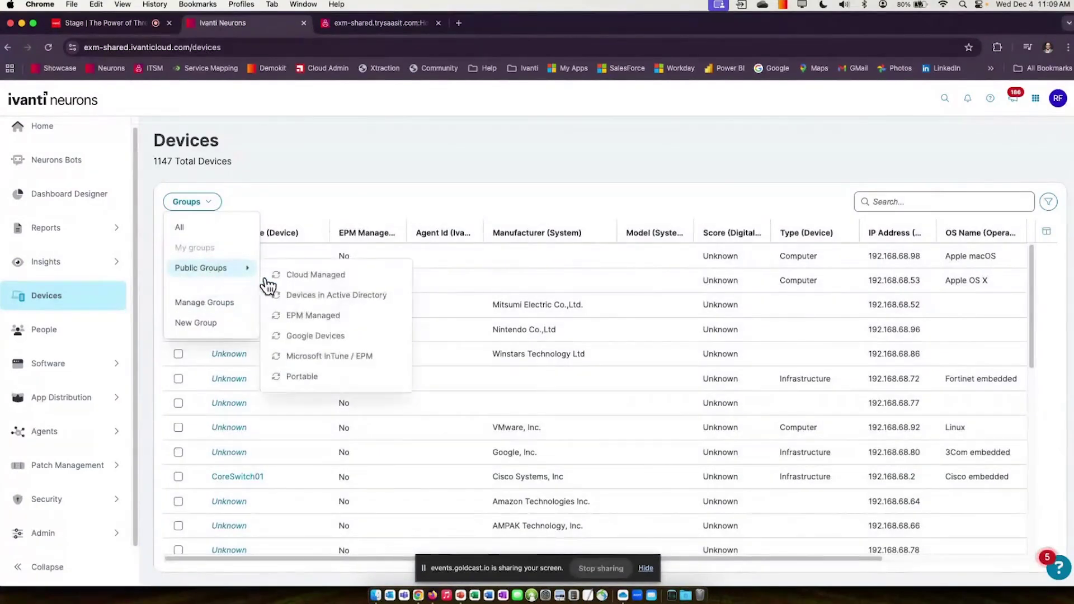
{"action": "left_click", "coordinate": [322, 274]}
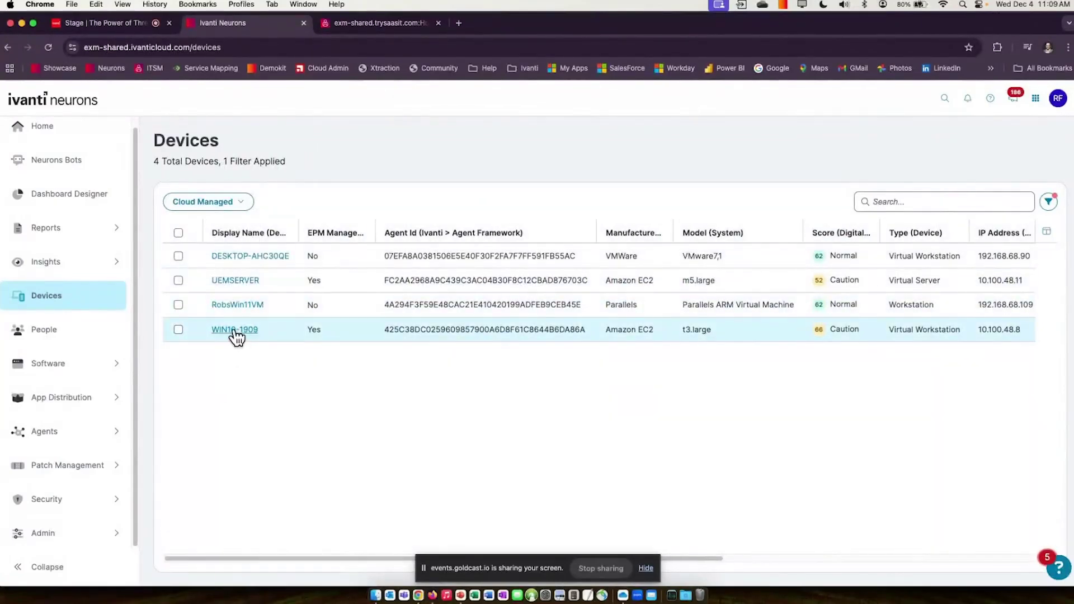
Open WIN10-1909's overview and review its score of 66, performance, exposures and network cards.
{"action": "left_click", "coordinate": [230, 331]}
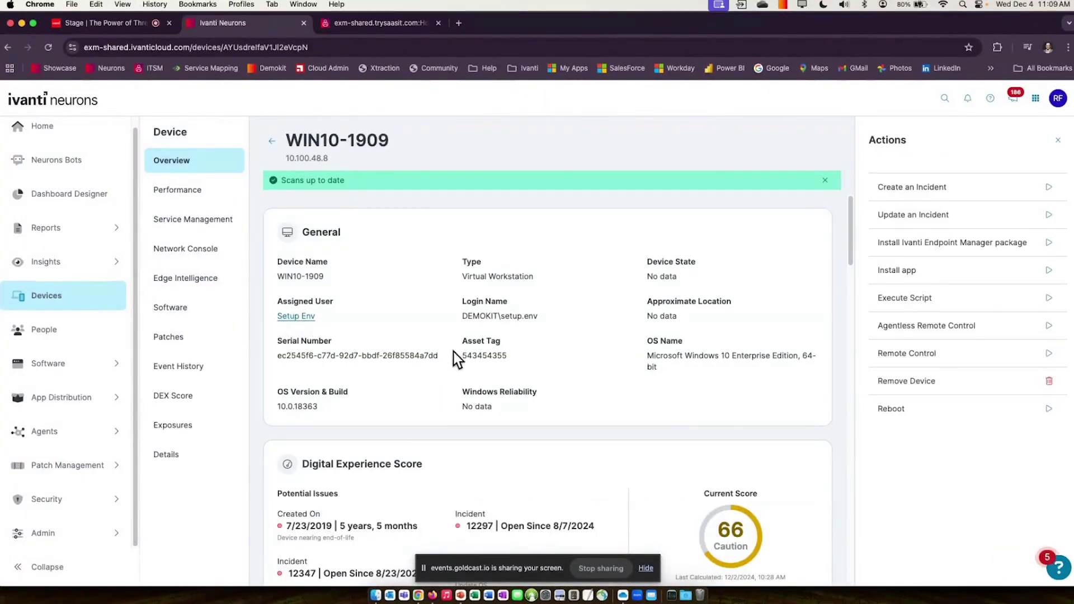
{"action": "mouse_move", "coordinate": [481, 356]}
{"action": "left_mouse_down"}
{"action": "mouse_move", "coordinate": [510, 371]}
{"action": "mouse_move", "coordinate": [497, 360]}
{"action": "left_mouse_up"}
{"action": "scroll", "coordinate": [530, 476], "scroll_direction": "down", "scroll_amount": 3}
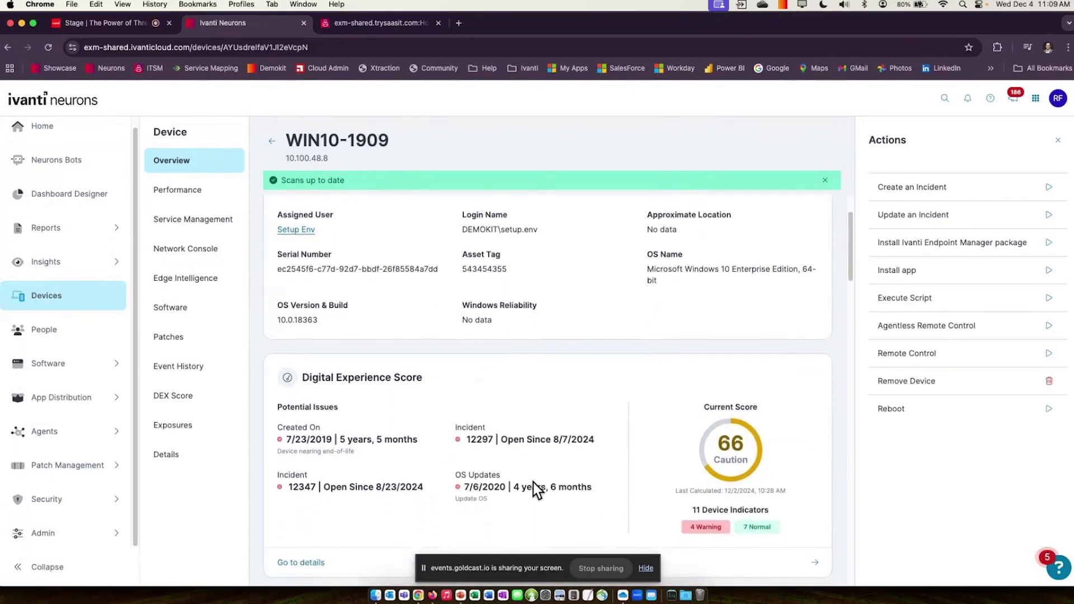
{"action": "scroll", "coordinate": [532, 483], "scroll_direction": "down", "scroll_amount": 2}
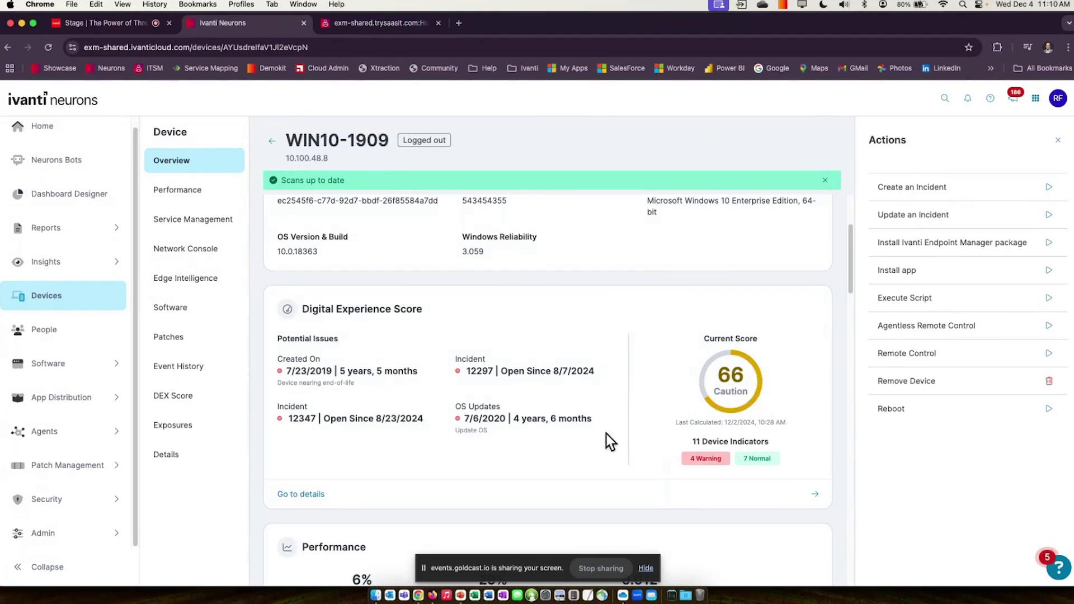
{"action": "scroll", "coordinate": [563, 431], "scroll_direction": "down", "scroll_amount": 1}
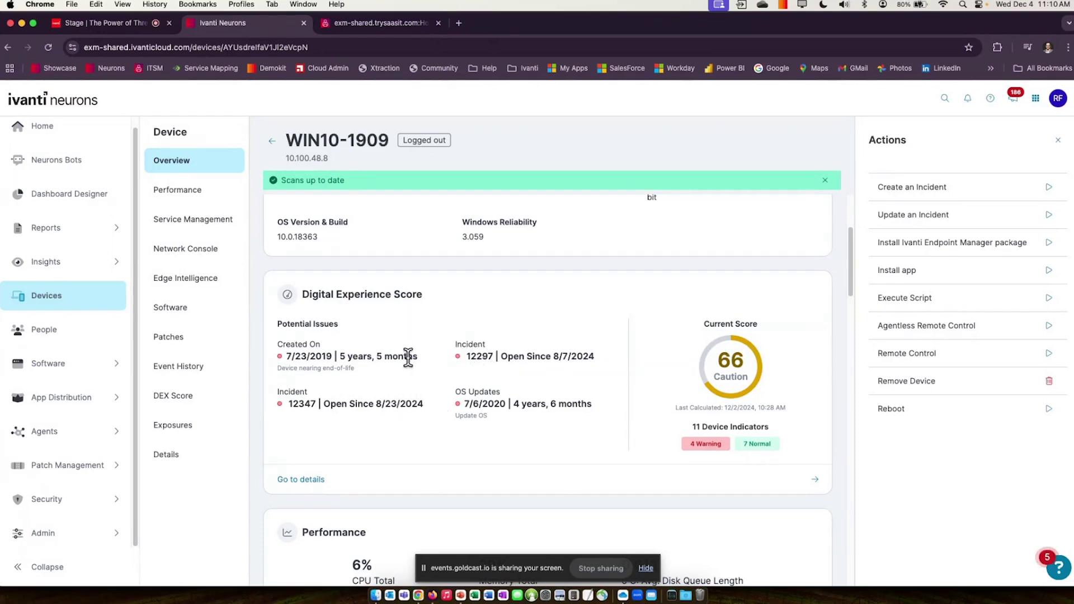
{"action": "scroll", "coordinate": [587, 439], "scroll_direction": "down", "scroll_amount": 2}
{"action": "scroll", "coordinate": [587, 447], "scroll_direction": "down", "scroll_amount": 1}
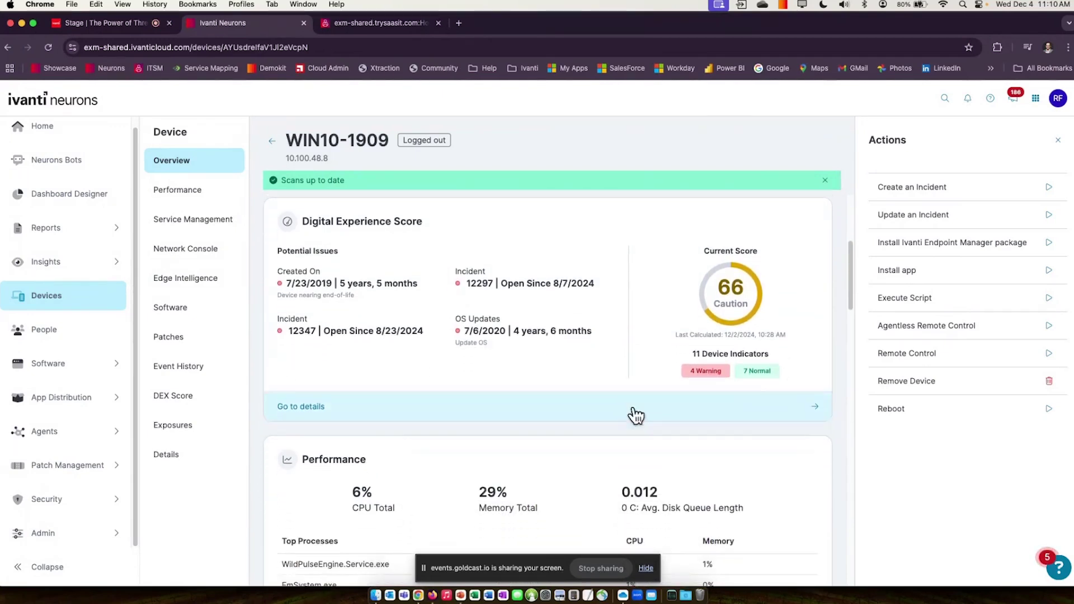
{"action": "scroll", "coordinate": [635, 409], "scroll_direction": "down", "scroll_amount": 3}
{"action": "scroll", "coordinate": [618, 463], "scroll_direction": "down", "scroll_amount": 5}
{"action": "scroll", "coordinate": [618, 456], "scroll_direction": "down", "scroll_amount": 4}
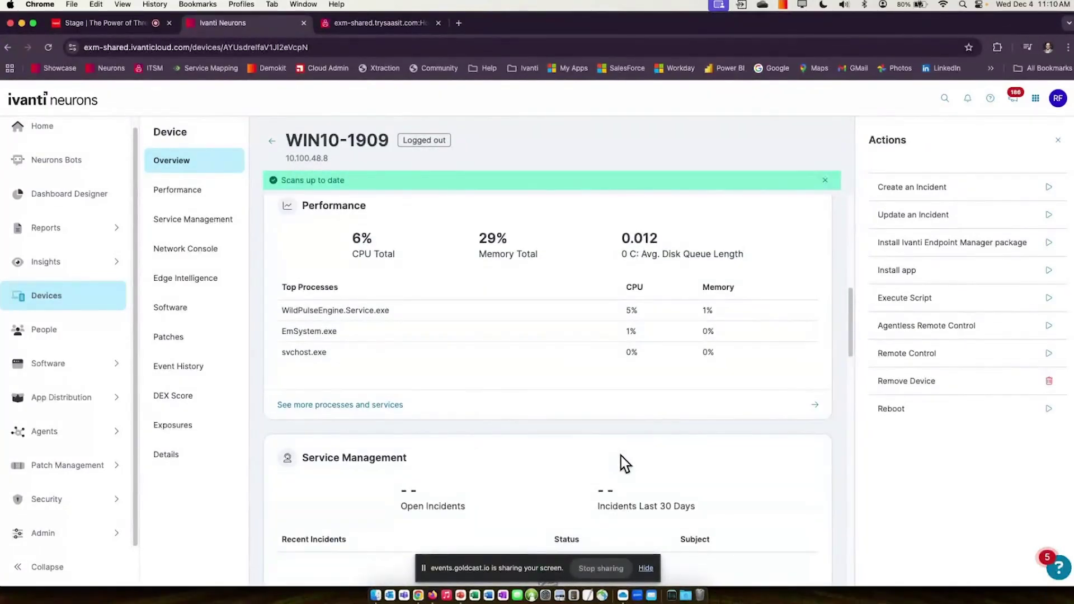
{"action": "scroll", "coordinate": [625, 463], "scroll_direction": "down", "scroll_amount": 10}
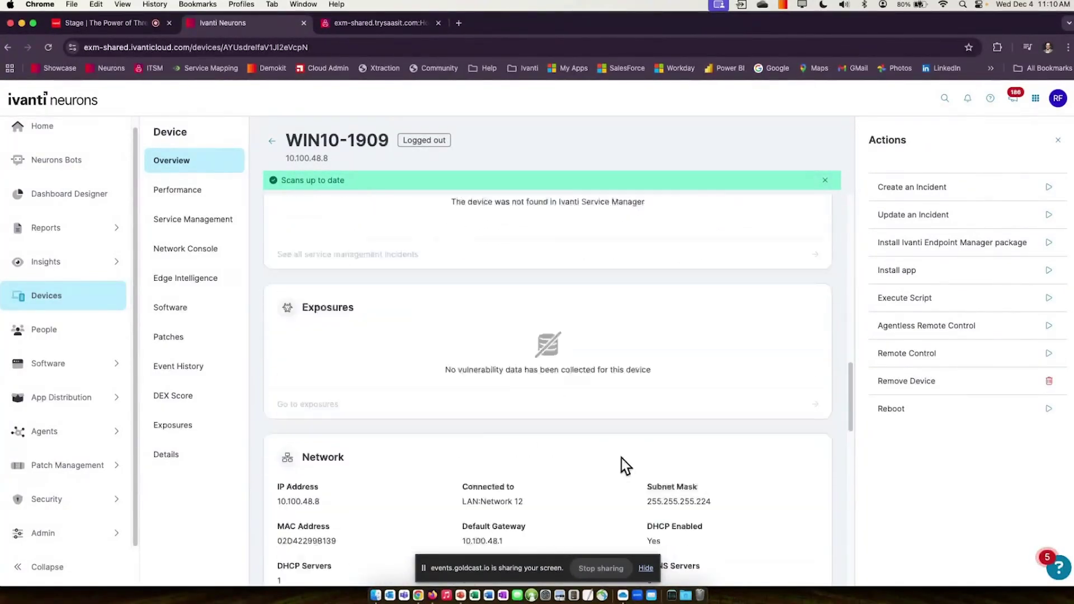
{"action": "scroll", "coordinate": [622, 458], "scroll_direction": "down", "scroll_amount": 8}
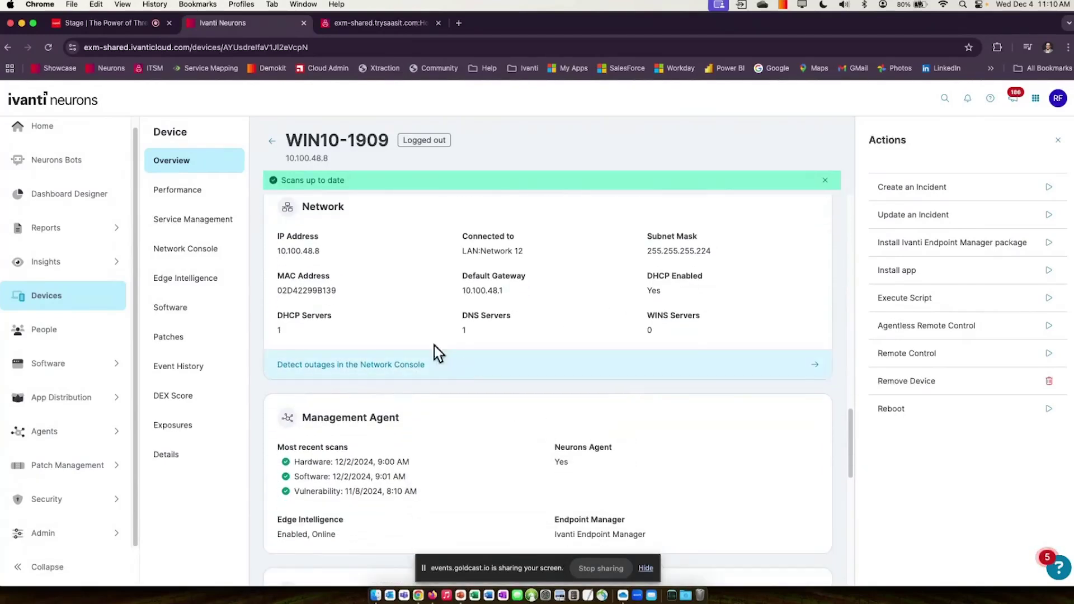
{"action": "left_click", "coordinate": [177, 457]}
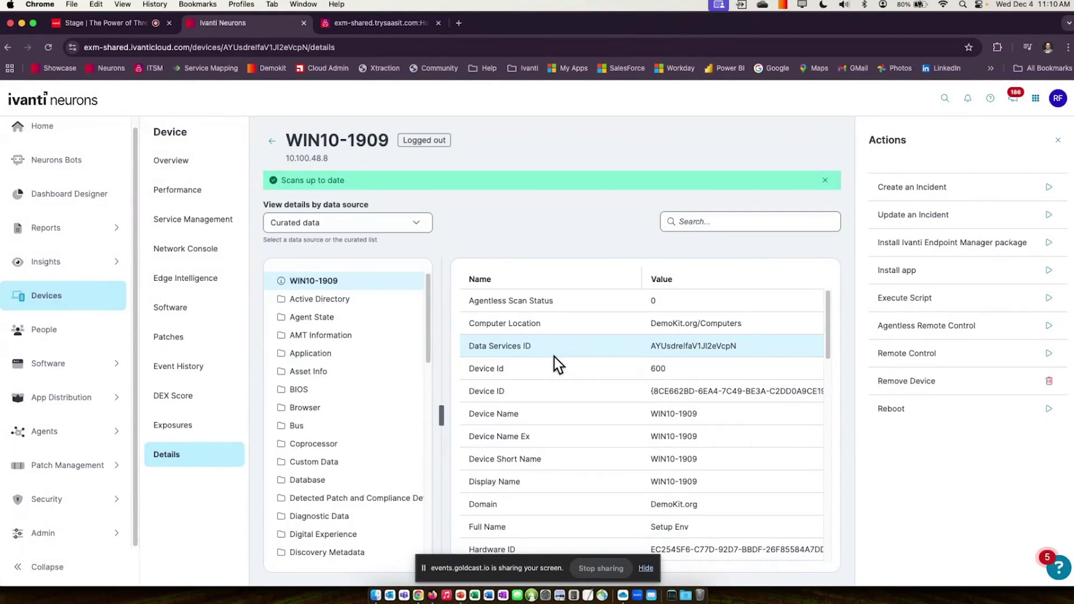
{"action": "left_click", "coordinate": [424, 223]}
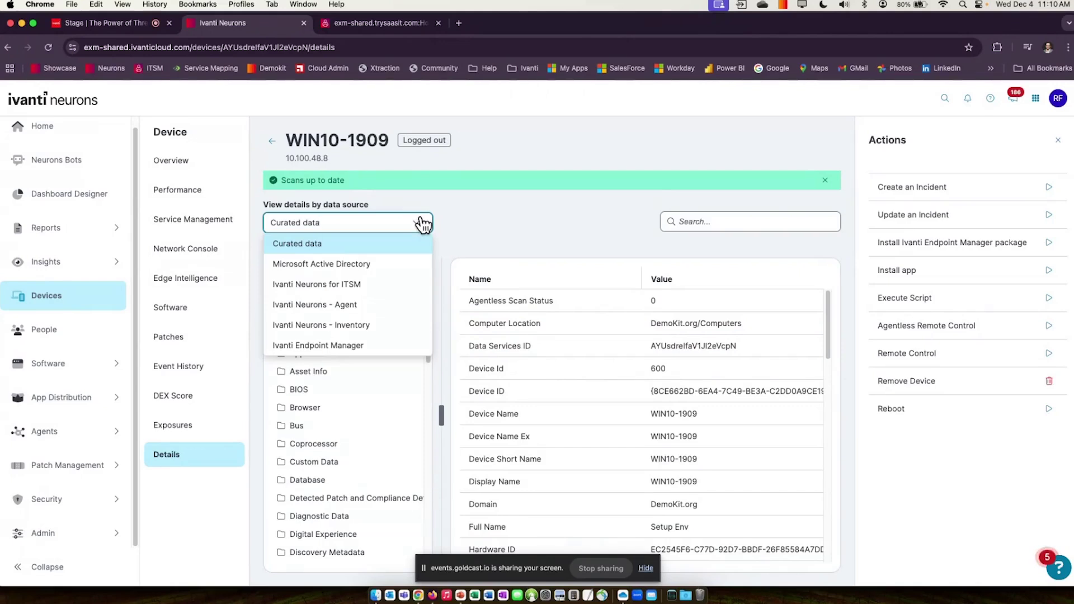
{"action": "left_click", "coordinate": [397, 266]}
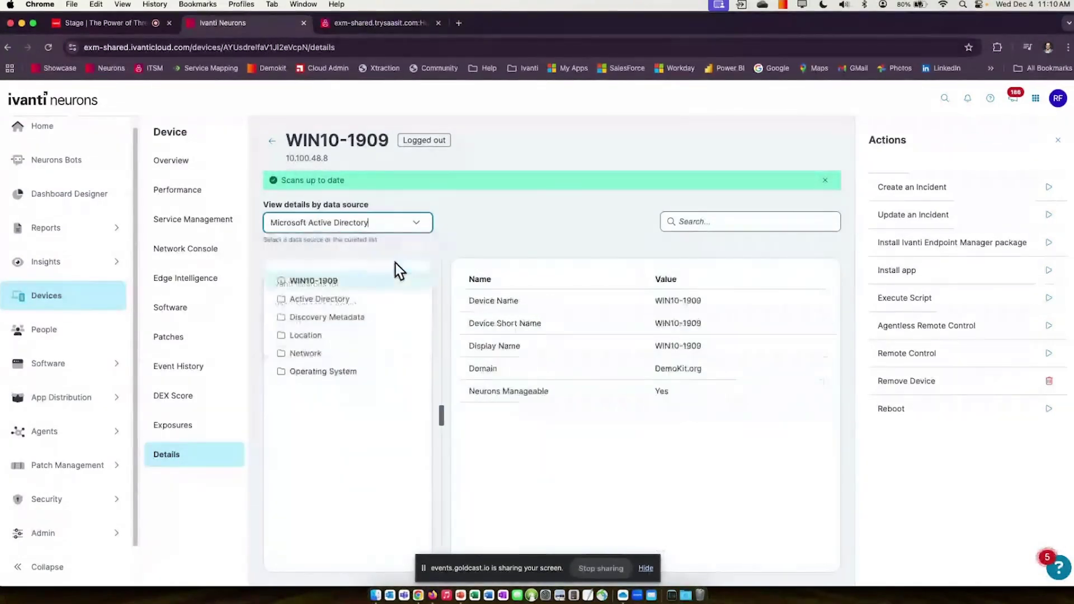
{"action": "left_click", "coordinate": [415, 227]}
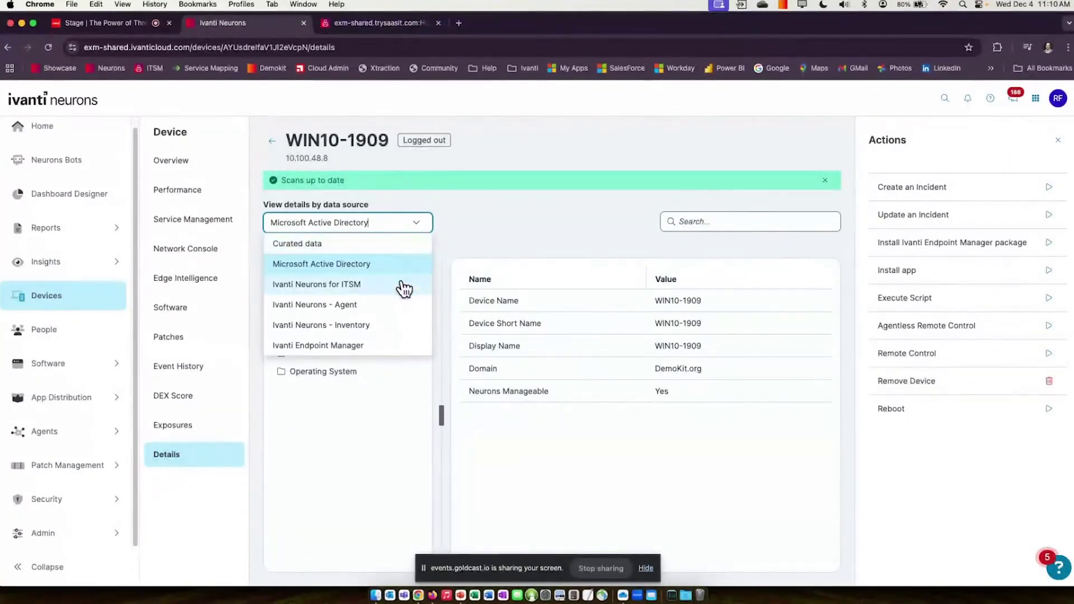
{"action": "left_click", "coordinate": [384, 347]}
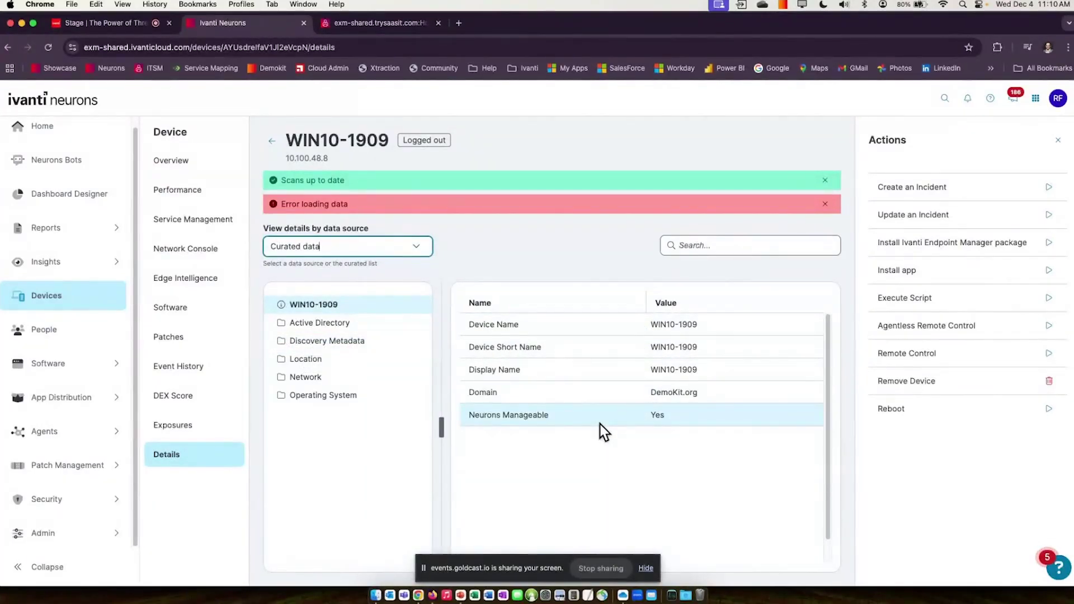
{"action": "left_click", "coordinate": [187, 162]}
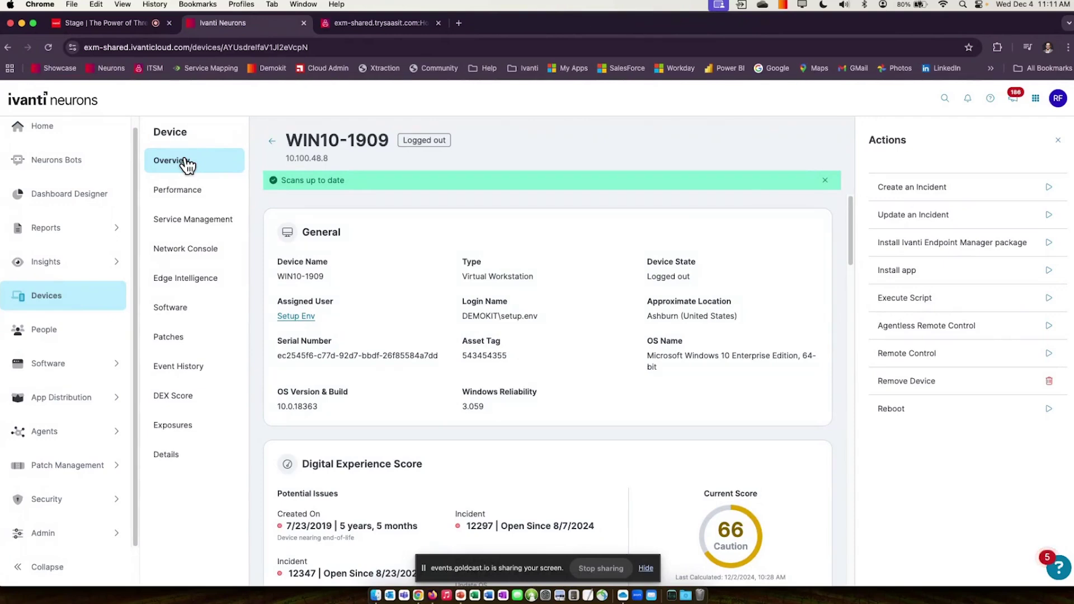
Switch to the ITAM tab, open the Product Catalog and expand the Apple manufacturer group.
{"action": "left_click", "coordinate": [357, 23]}
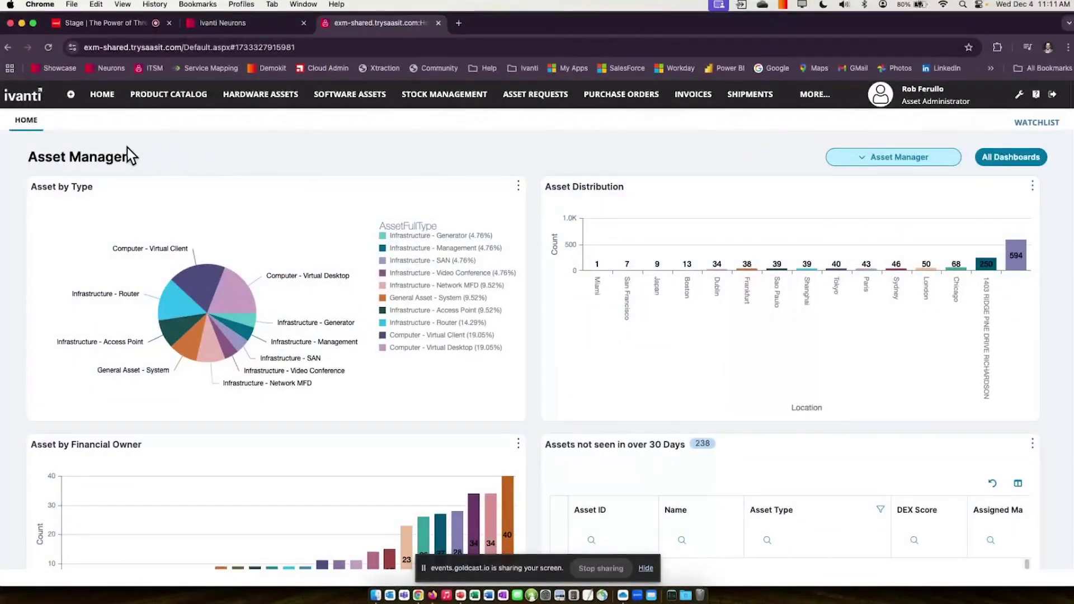
{"action": "left_click", "coordinate": [191, 98]}
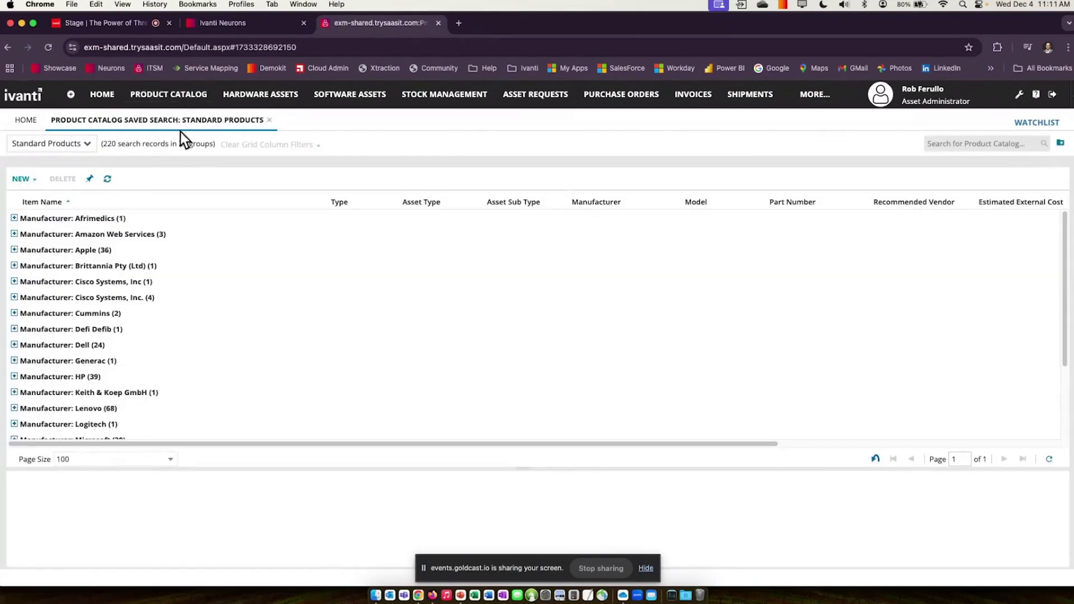
{"action": "left_click", "coordinate": [93, 251]}
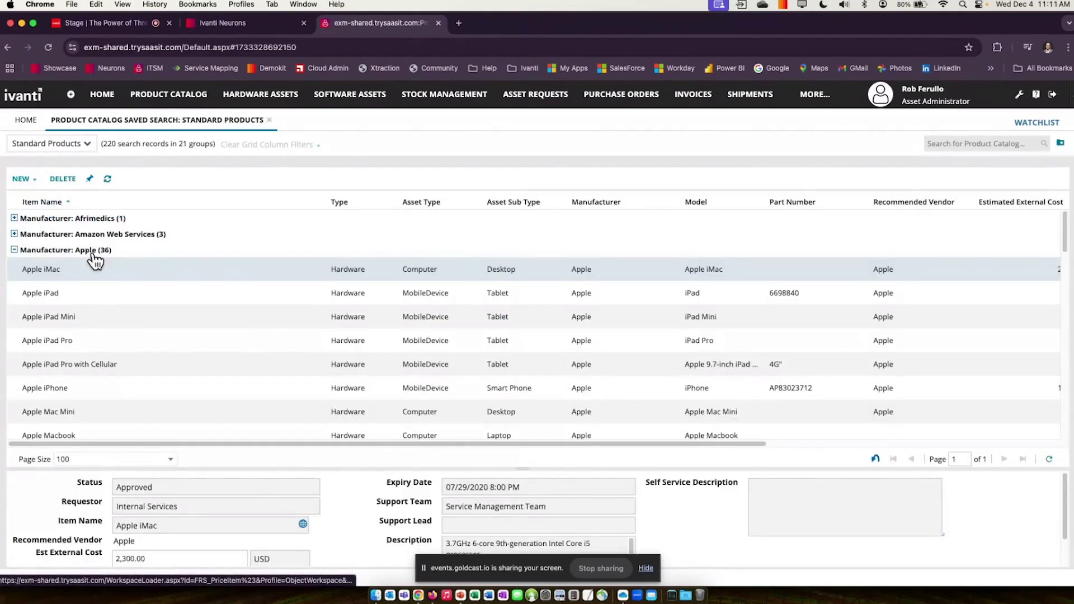
View the Apple MacBook Pro entry, then return to the 220-record Standard Products grid.
{"action": "scroll", "coordinate": [152, 353], "scroll_direction": "down", "scroll_amount": 3}
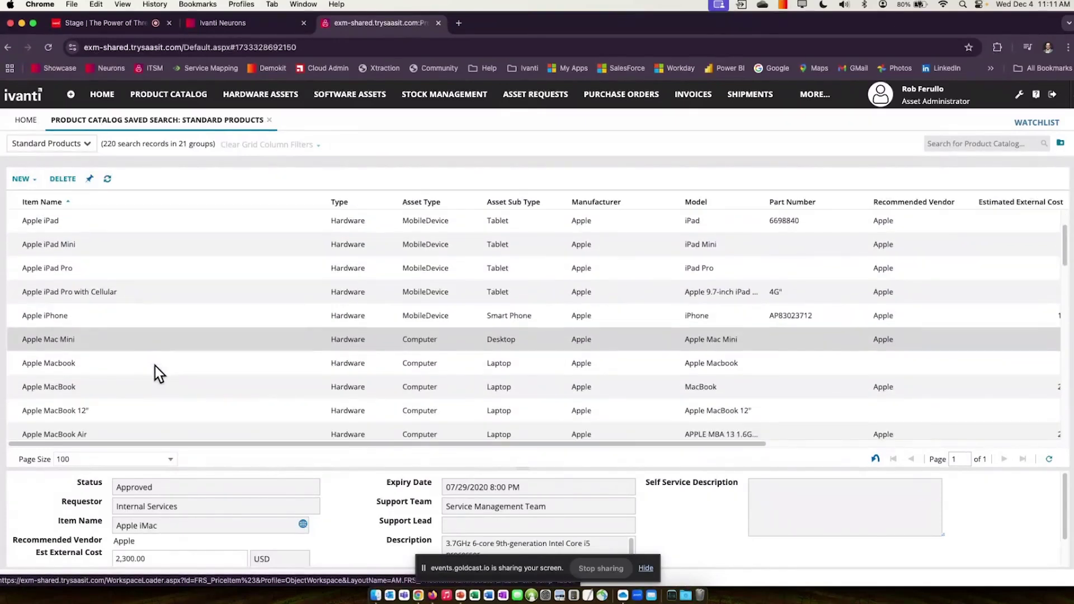
{"action": "scroll", "coordinate": [155, 366], "scroll_direction": "down", "scroll_amount": 5}
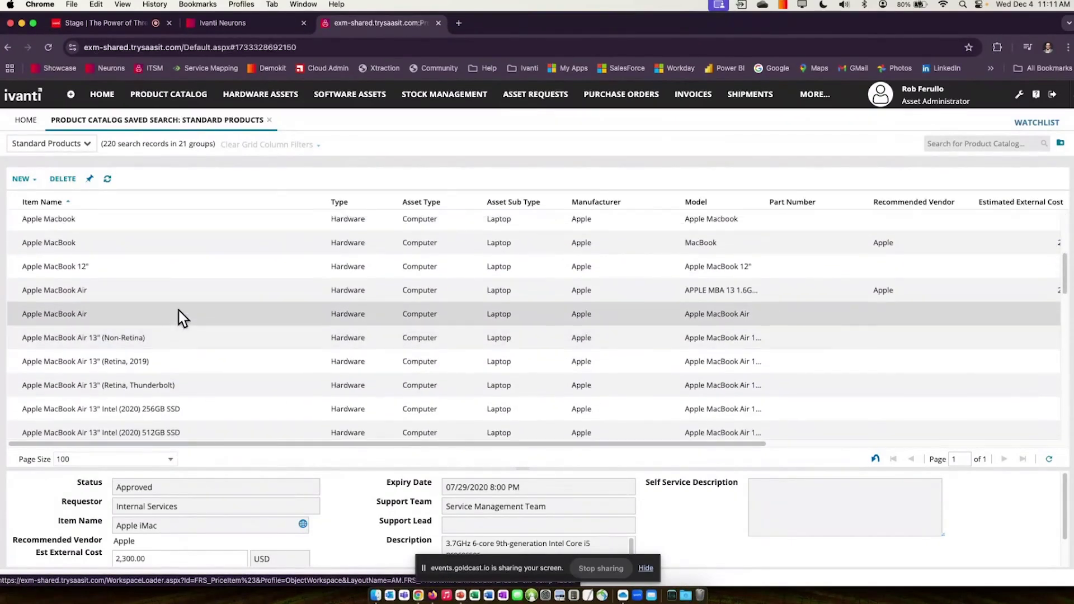
{"action": "scroll", "coordinate": [179, 311], "scroll_direction": "down", "scroll_amount": 5}
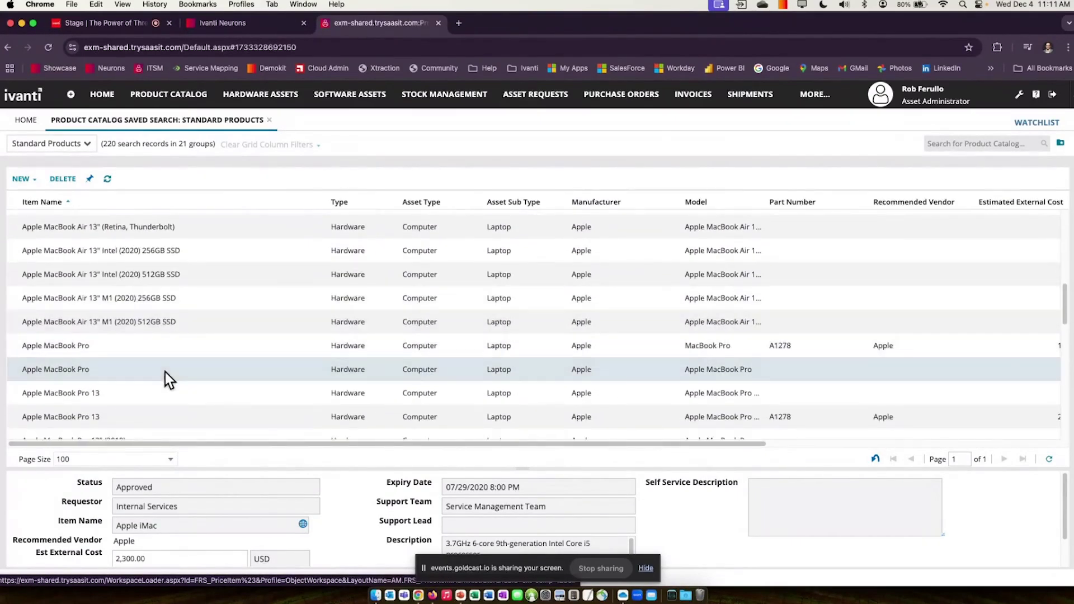
{"action": "left_click", "coordinate": [165, 370]}
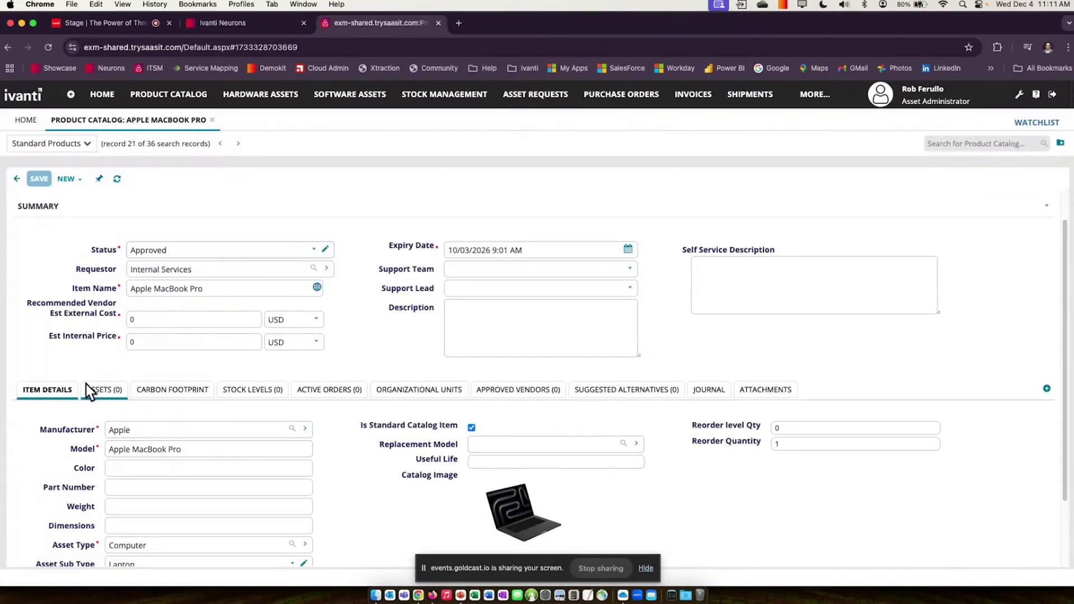
{"action": "left_click", "coordinate": [17, 178]}
{"action": "scroll", "coordinate": [145, 274], "scroll_direction": "down", "scroll_amount": 10}
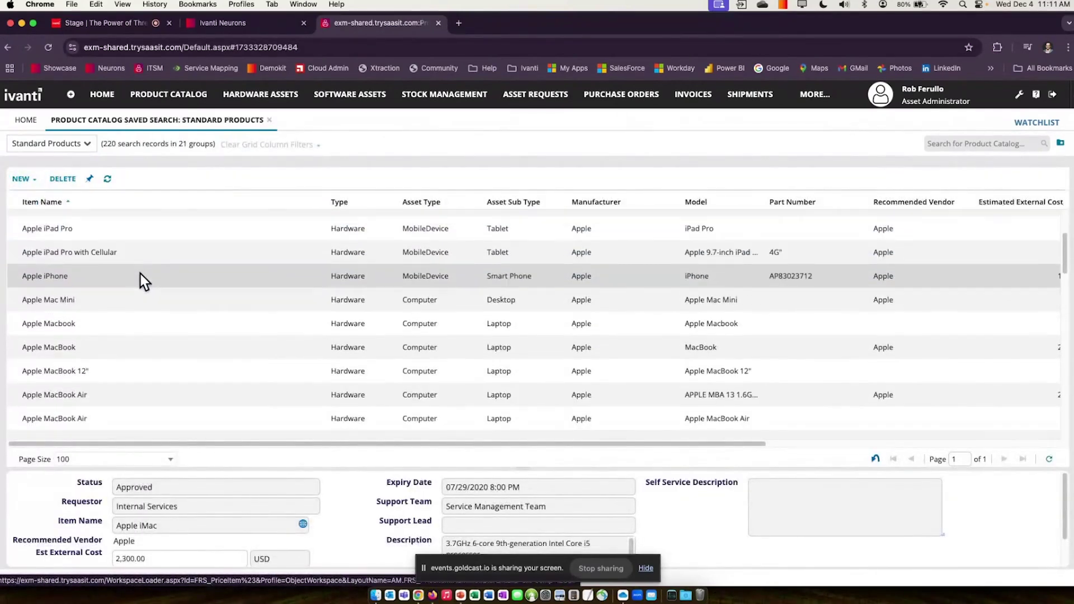
{"action": "scroll", "coordinate": [246, 268], "scroll_direction": "up", "scroll_amount": 5}
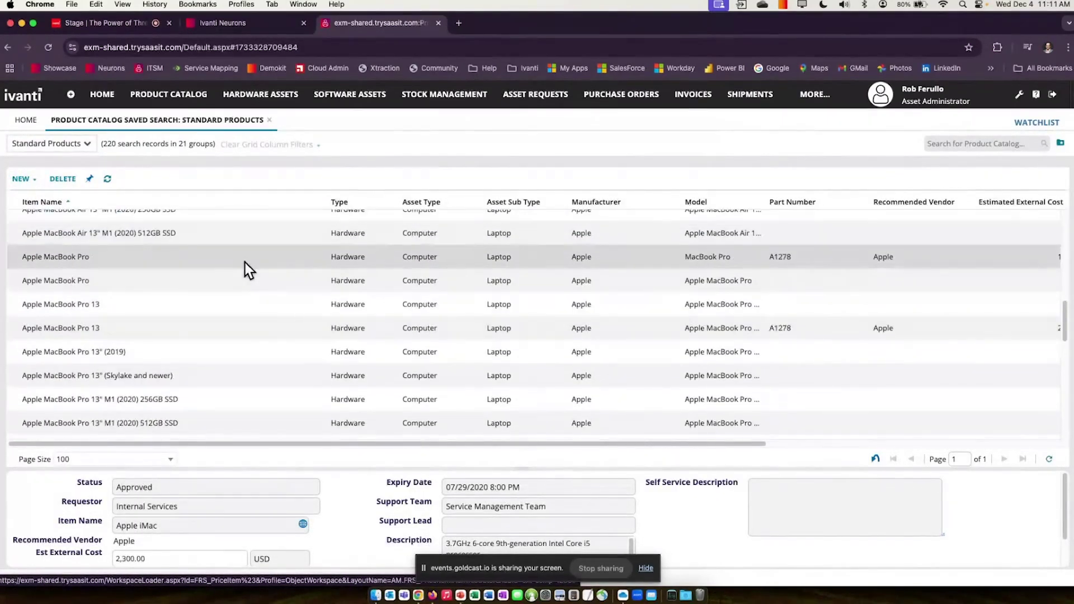
Inspect the Apple MacBook Pro 13 record's linked assets and carbon footprint, then close it.
{"action": "double_click", "coordinate": [224, 306]}
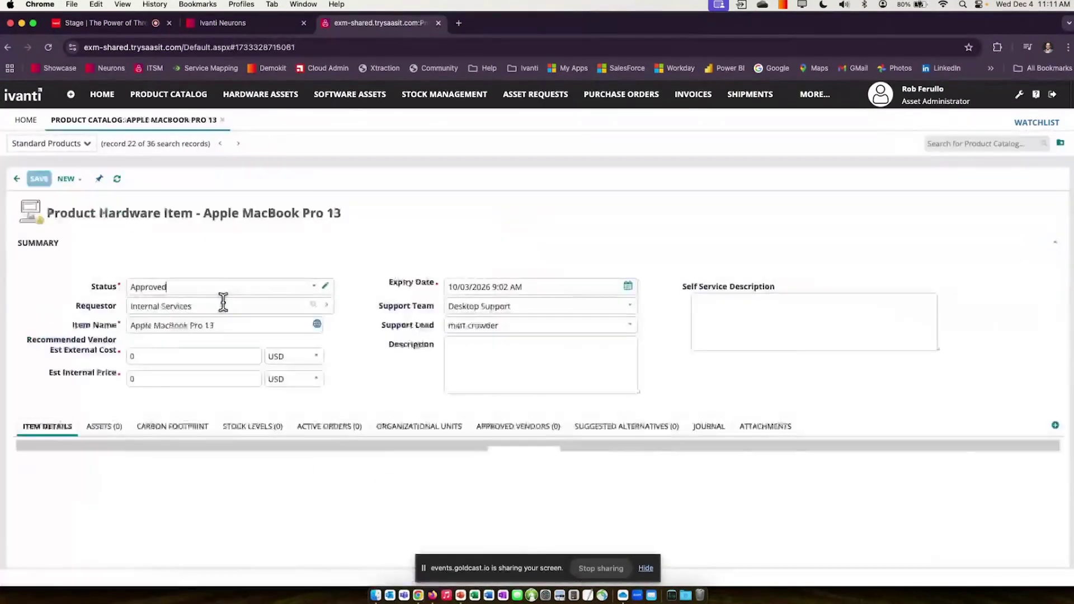
{"action": "left_click", "coordinate": [122, 434]}
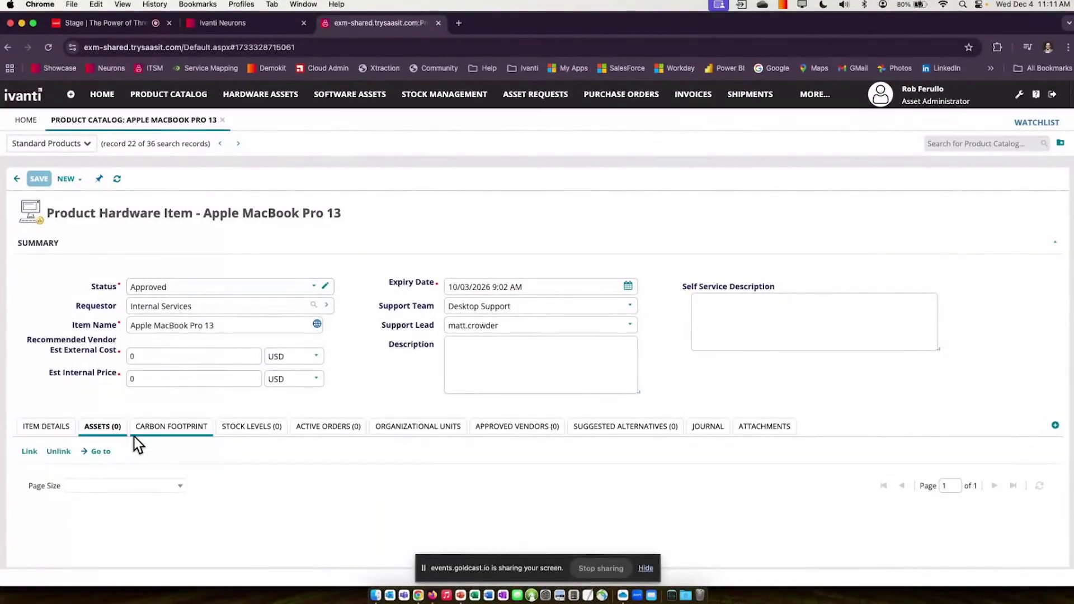
{"action": "left_click", "coordinate": [188, 436]}
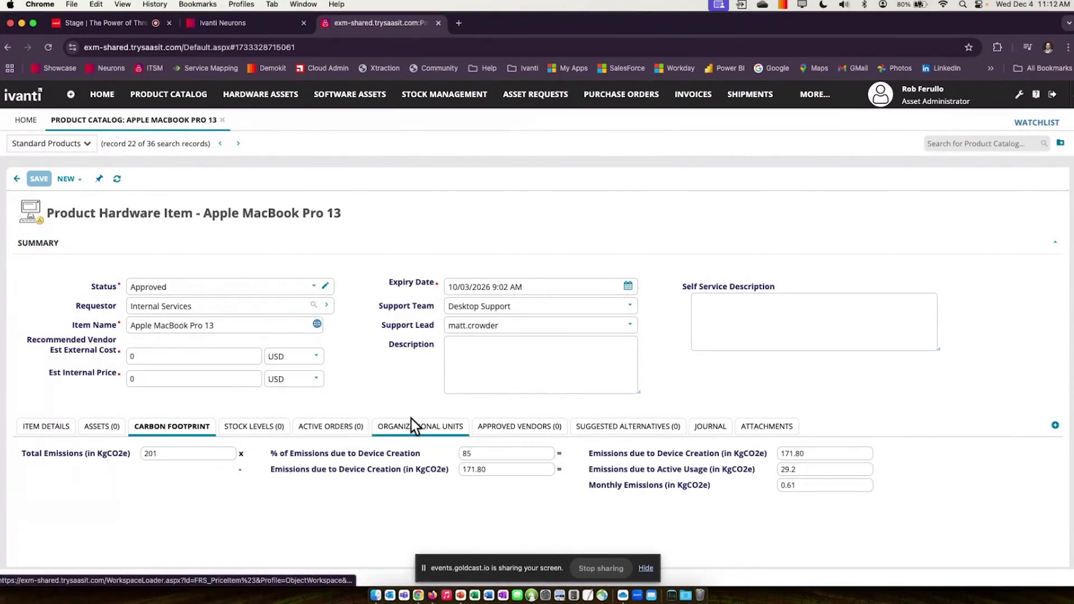
{"action": "left_click", "coordinate": [222, 121]}
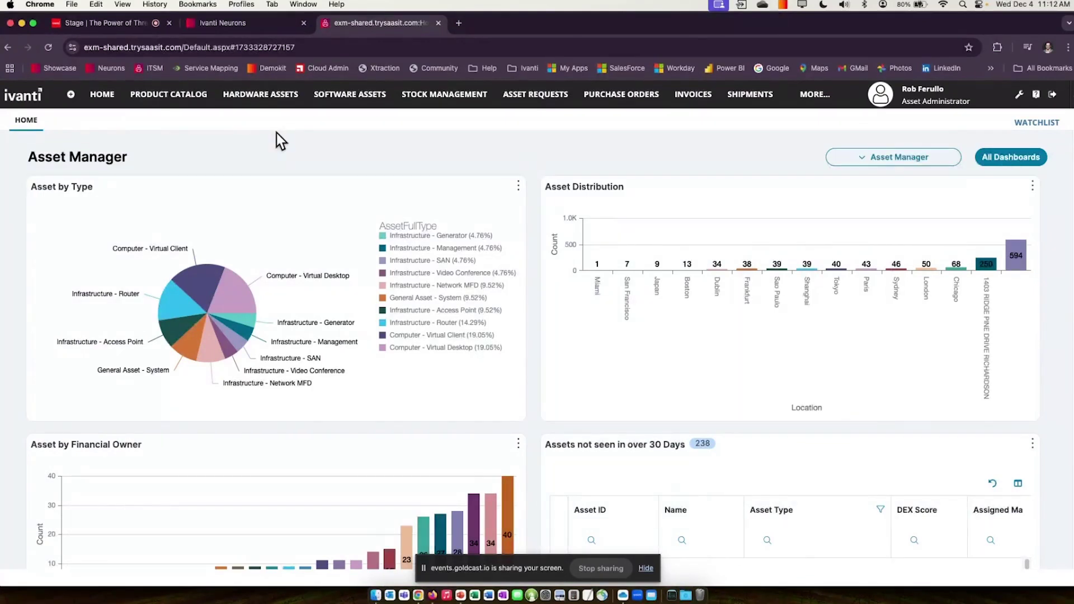
Open WIN10-1909 from Hardware Assets' Computer - Virtual Desktop group and highlight its Assigned User.
{"action": "left_click", "coordinate": [269, 99]}
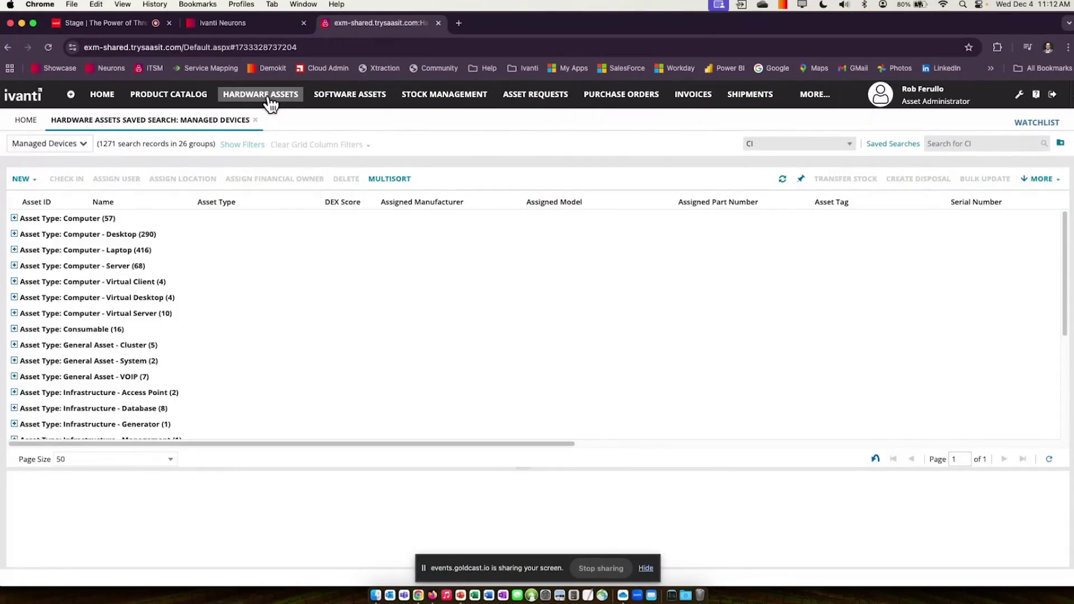
{"action": "left_click", "coordinate": [170, 299]}
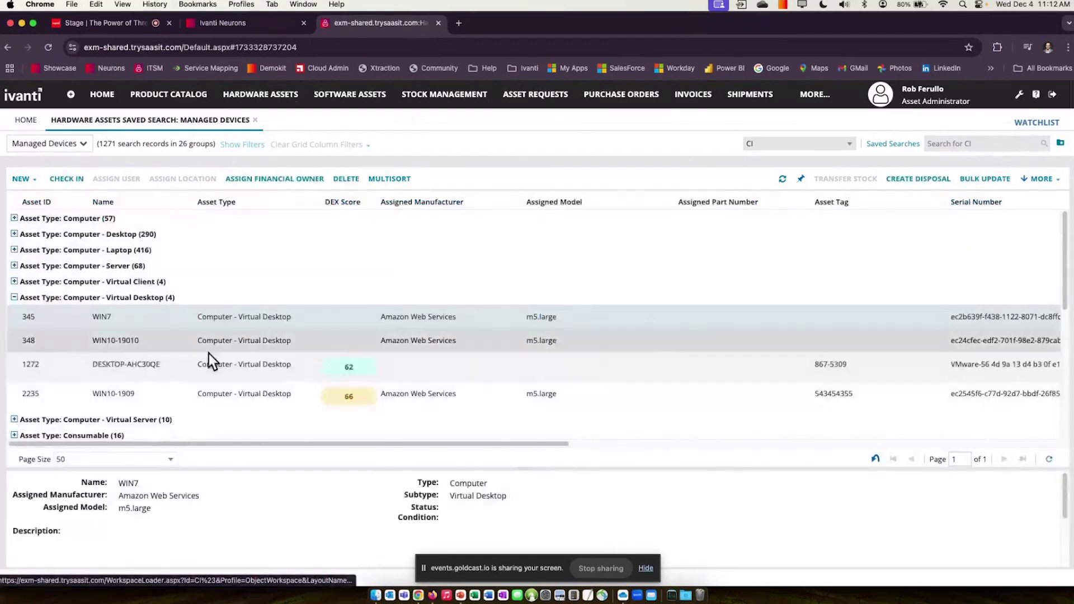
{"action": "double_click", "coordinate": [243, 393]}
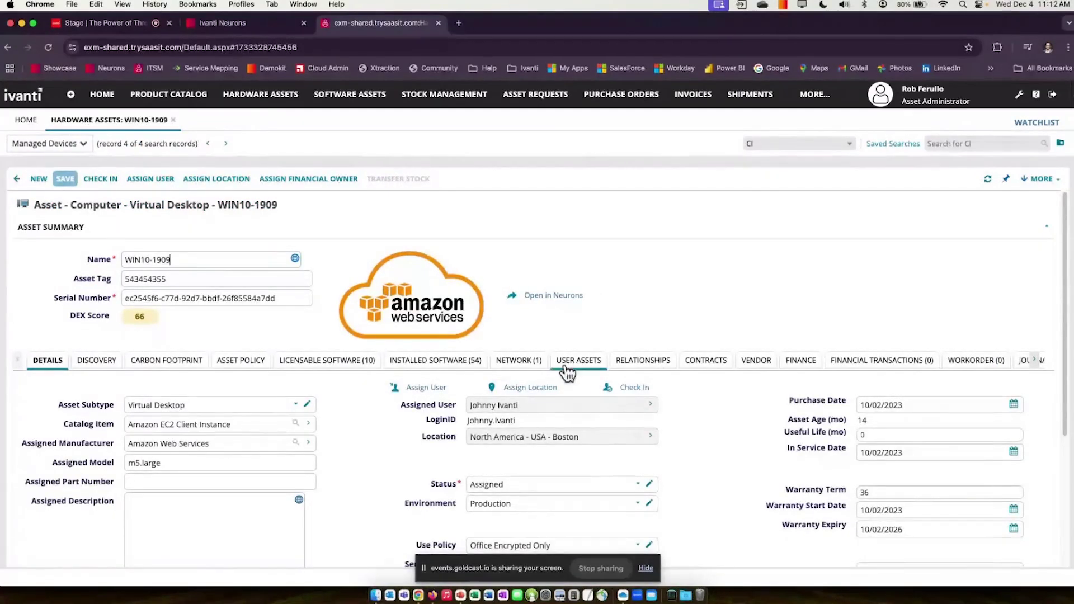
{"action": "scroll", "coordinate": [571, 370], "scroll_direction": "down", "scroll_amount": 1}
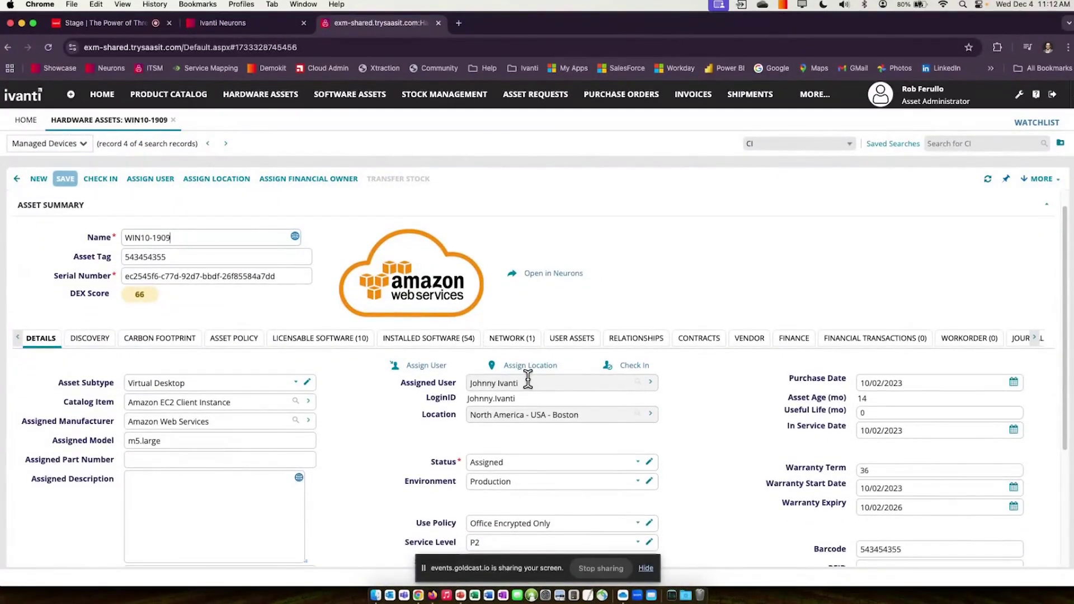
{"action": "left_click_drag", "start_coordinate": [525, 380], "coordinate": [453, 381]}
{"action": "left_click_drag", "start_coordinate": [400, 385], "coordinate": [458, 388]}
{"action": "left_click", "coordinate": [460, 390]}
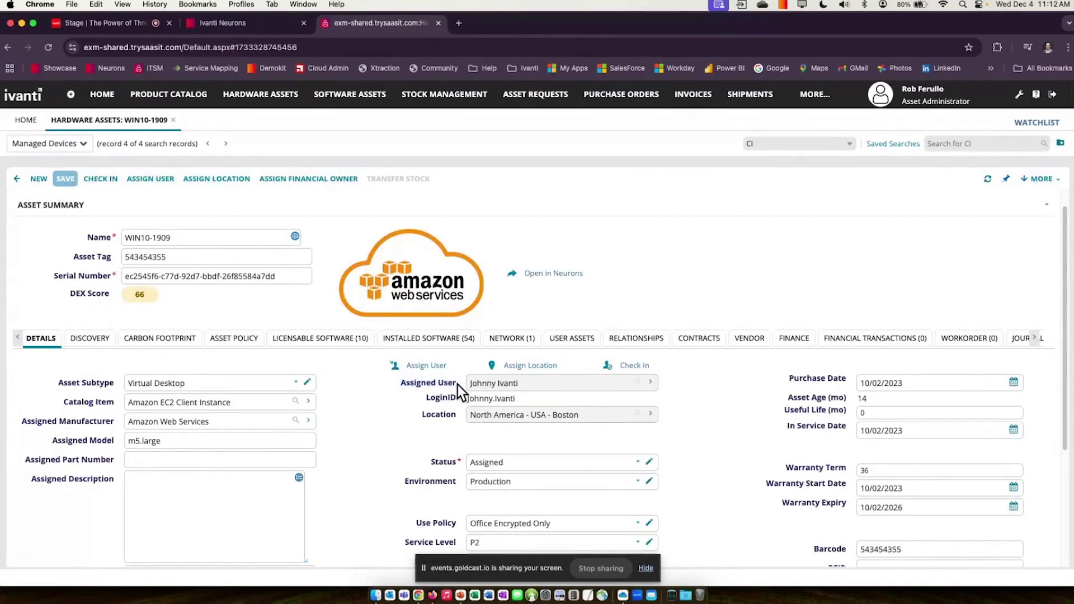
On the WIN10-1909 Discovery tab, highlight the assigned user and the discovered login name to compare them.
{"action": "left_click", "coordinate": [93, 341]}
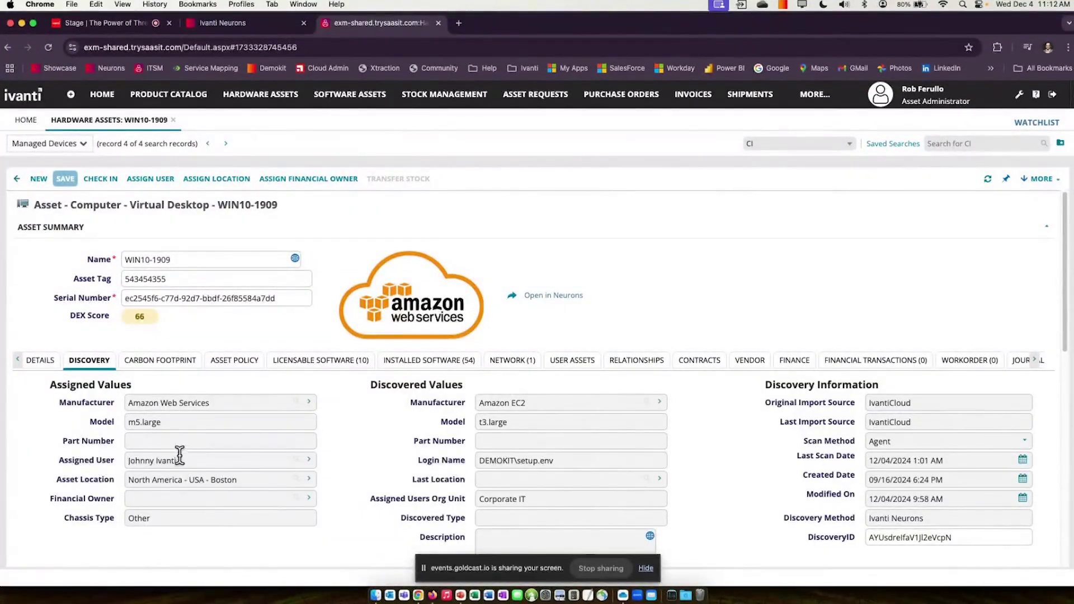
{"action": "left_click_drag", "start_coordinate": [180, 457], "coordinate": [100, 456]}
{"action": "left_click_drag", "start_coordinate": [599, 459], "coordinate": [454, 464]}
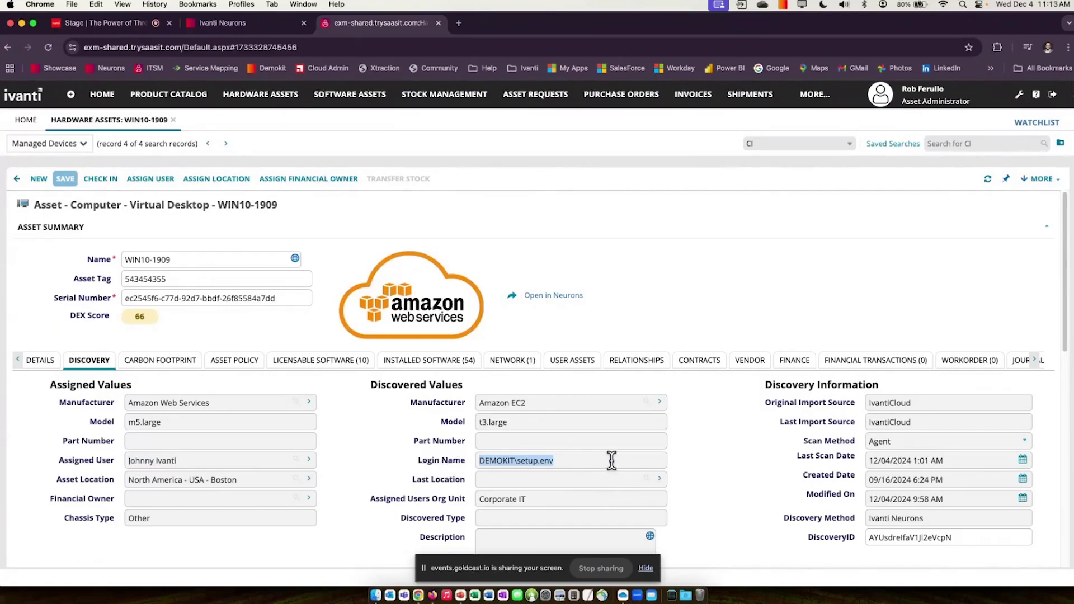
{"action": "left_click_drag", "start_coordinate": [611, 459], "coordinate": [474, 469]}
{"action": "left_click", "coordinate": [565, 458]}
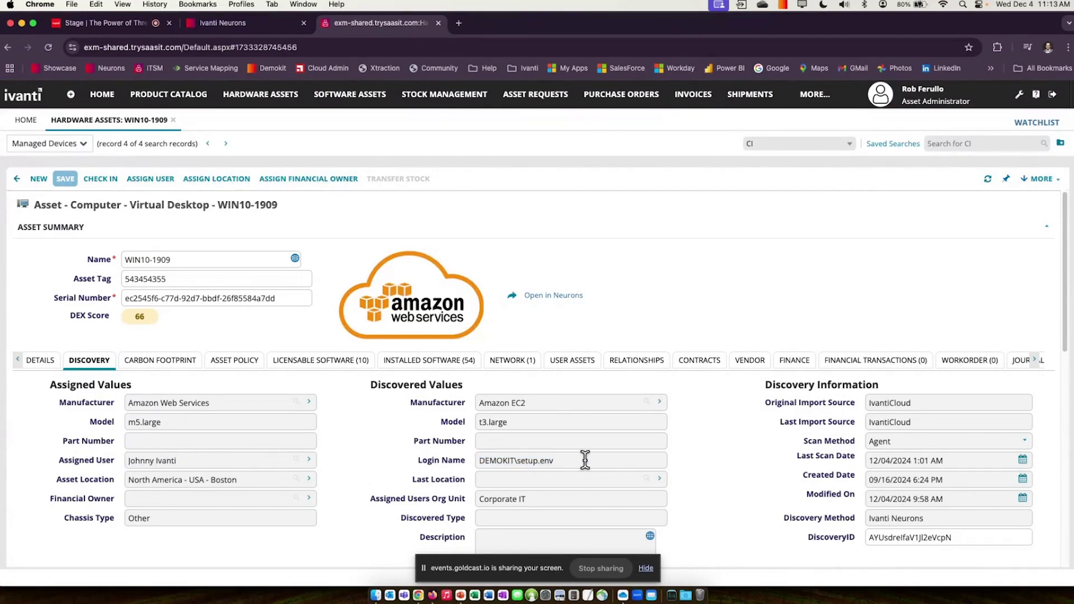
{"action": "left_click_drag", "start_coordinate": [554, 459], "coordinate": [459, 467]}
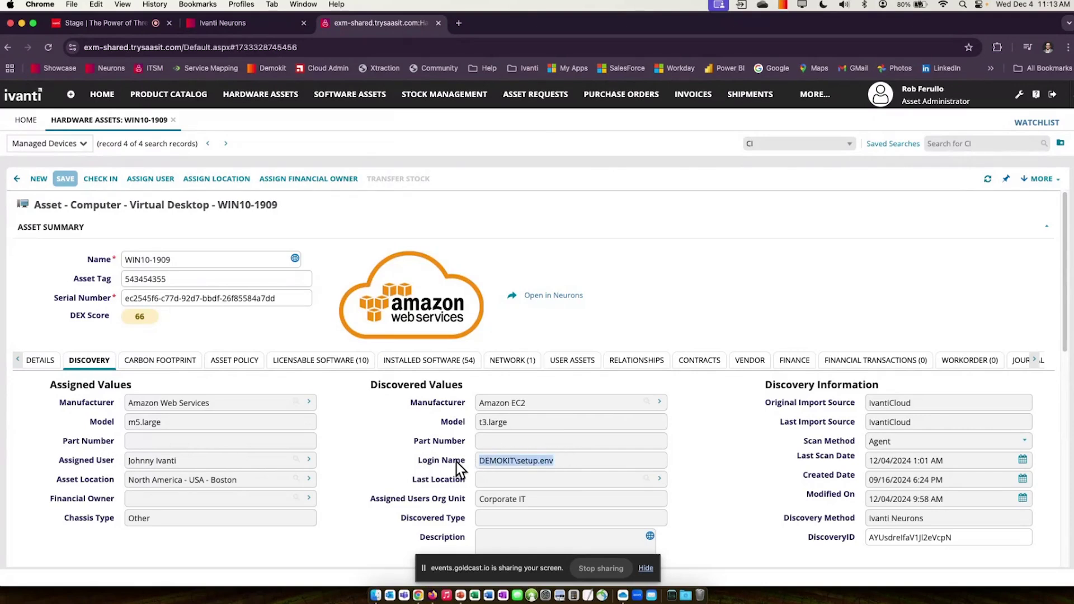
Close the WIN10-1909 asset record and switch to the Asset Exceptions dashboard.
{"action": "left_click", "coordinate": [174, 120]}
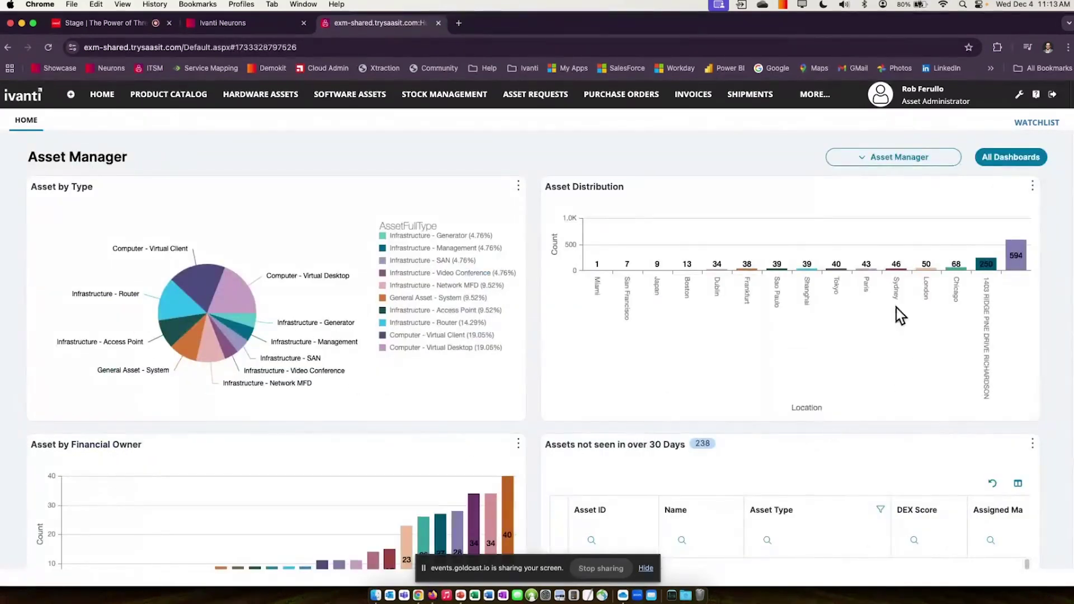
{"action": "scroll", "coordinate": [591, 474], "scroll_direction": "down", "scroll_amount": 3}
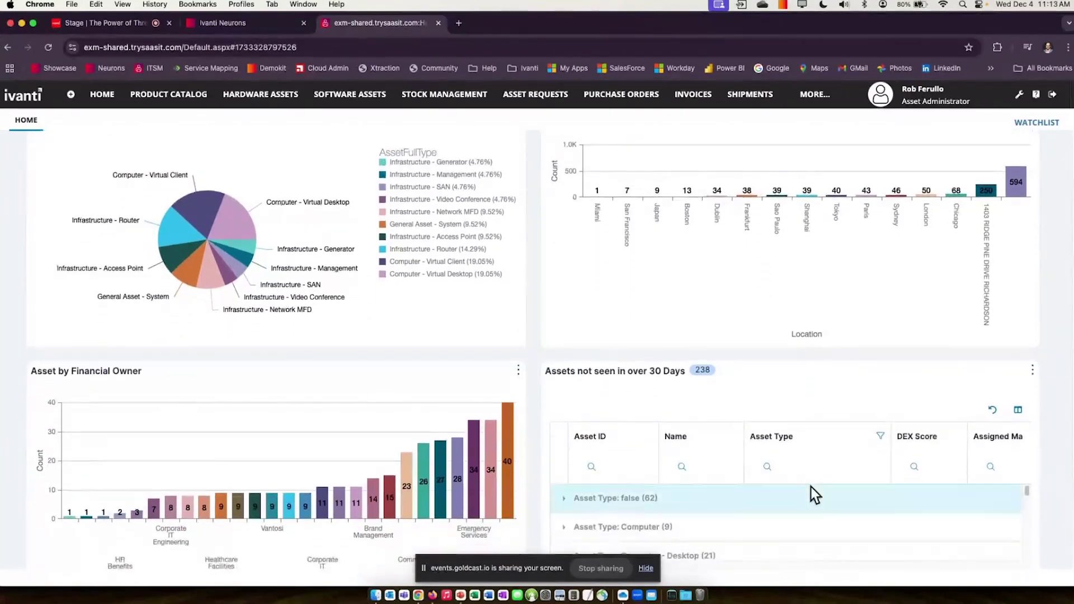
{"action": "scroll", "coordinate": [815, 495], "scroll_direction": "up", "scroll_amount": 3}
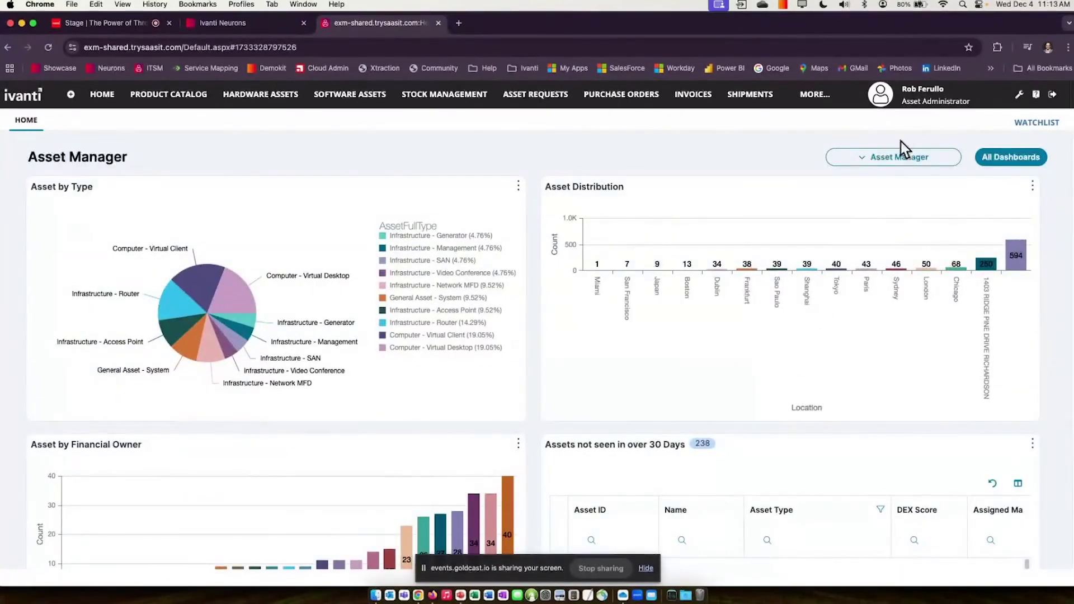
{"action": "left_click", "coordinate": [905, 158]}
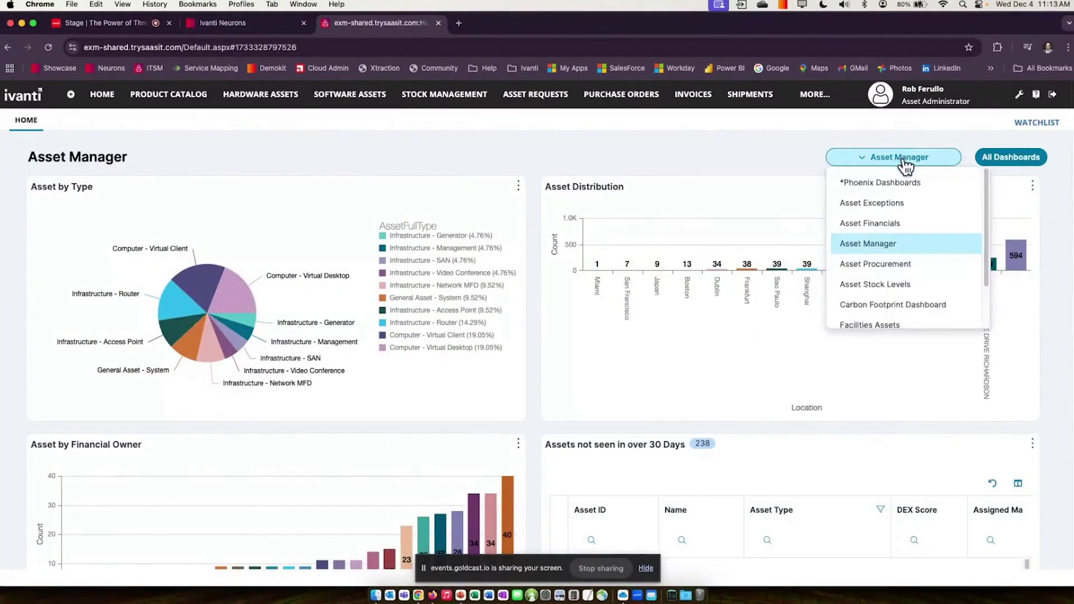
{"action": "left_click", "coordinate": [913, 204]}
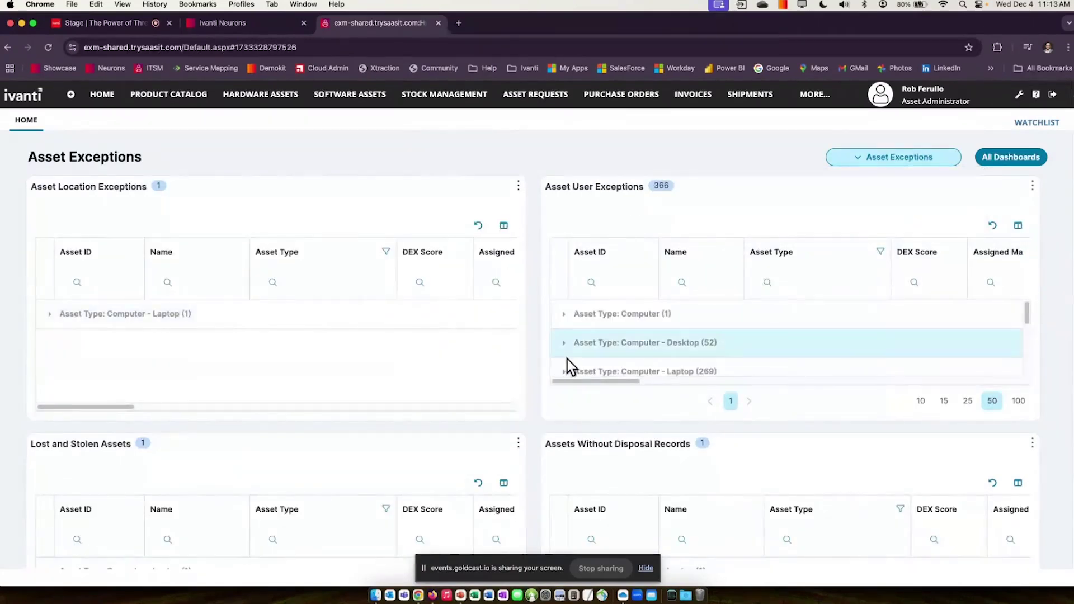
Expand the virtual desktop user and laptop location exception groups, selecting the 1272, WIN10-1909 and LHRRM008 rows.
{"action": "scroll", "coordinate": [579, 349], "scroll_direction": "down", "scroll_amount": 5}
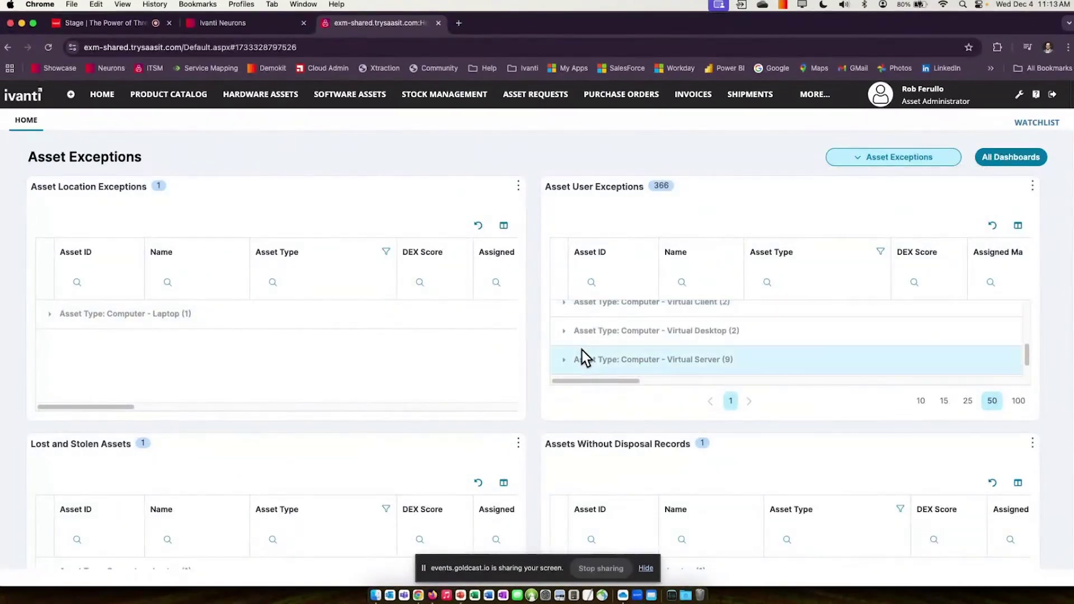
{"action": "left_click", "coordinate": [570, 336]}
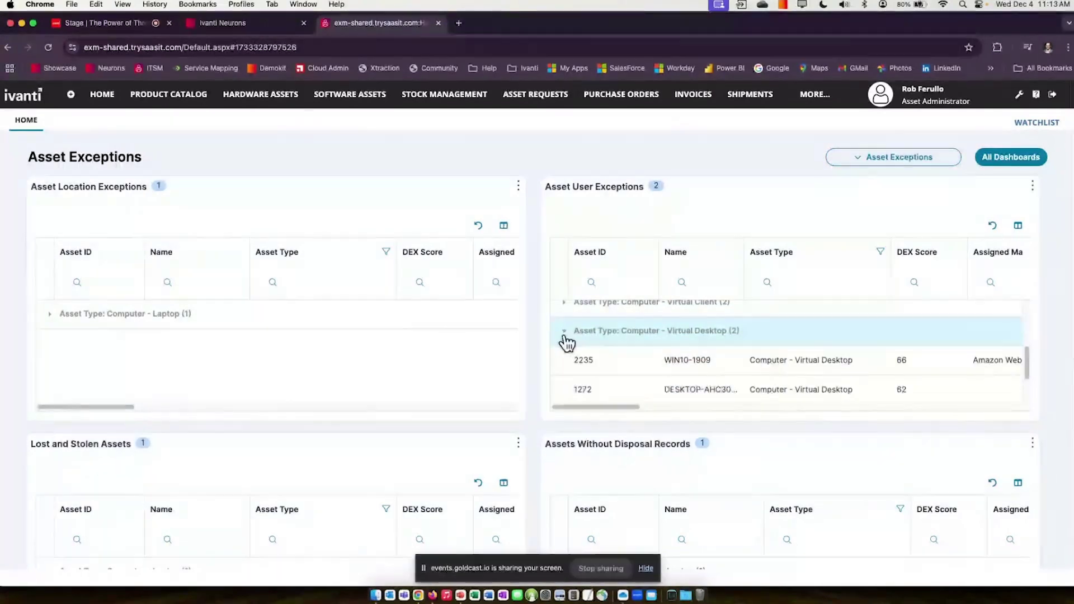
{"action": "left_click", "coordinate": [694, 392]}
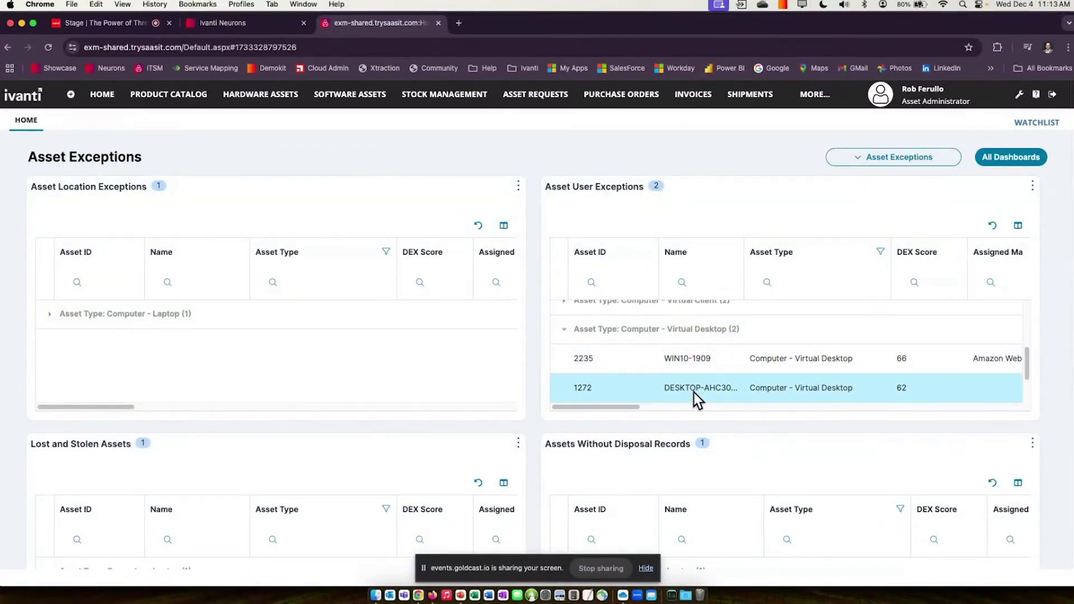
{"action": "left_click", "coordinate": [732, 361]}
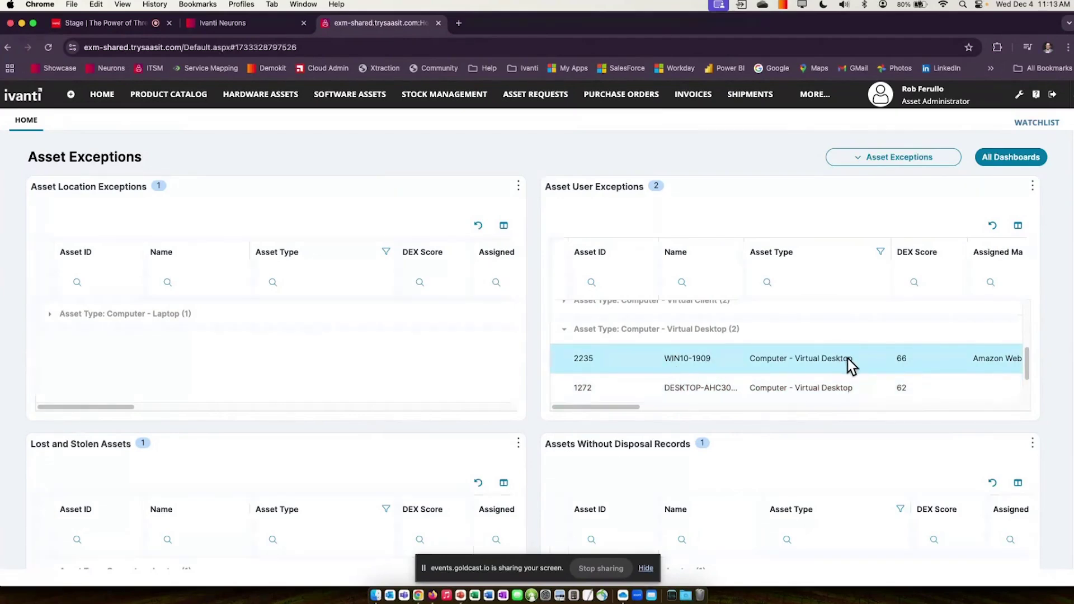
{"action": "left_click", "coordinate": [62, 321]}
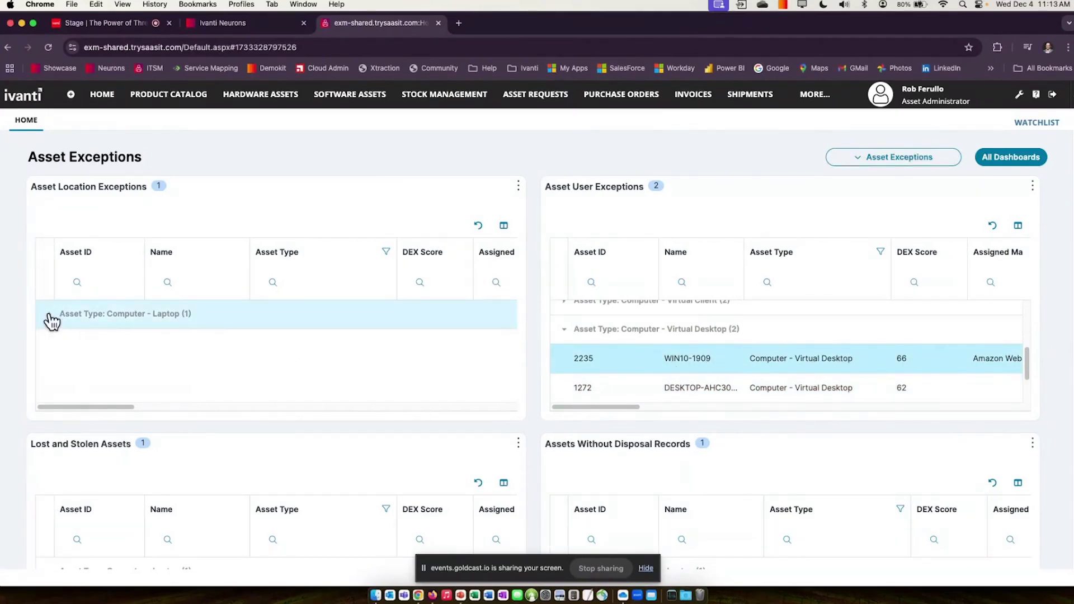
{"action": "left_click", "coordinate": [50, 316]}
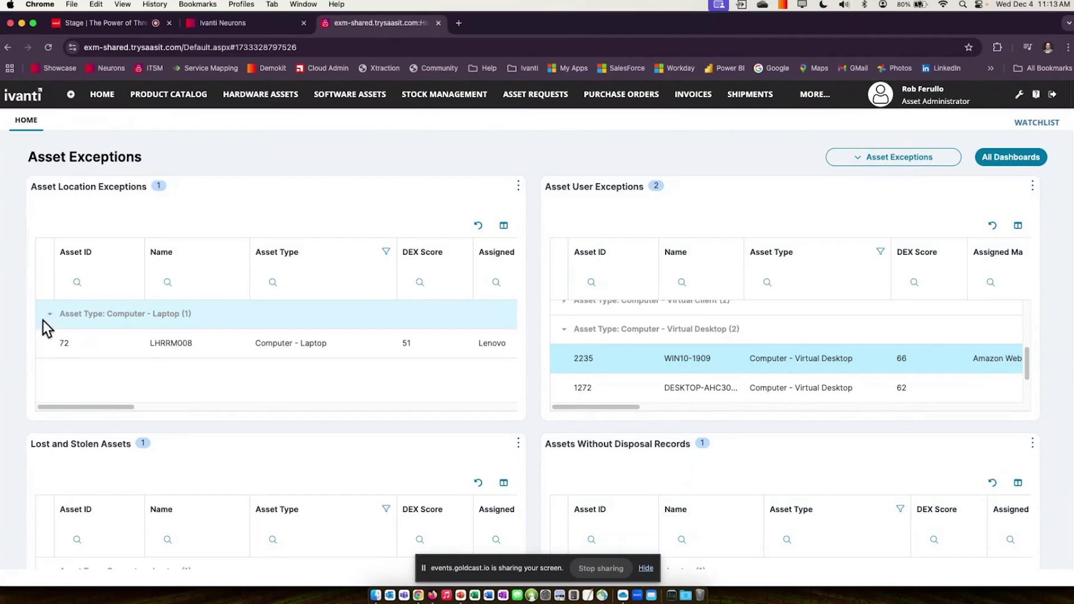
{"action": "left_click", "coordinate": [257, 345]}
Open the LHRRM008 laptop record and highlight London Office Storage, Europe - England - London, and In Stock.
{"action": "double_click", "coordinate": [258, 345]}
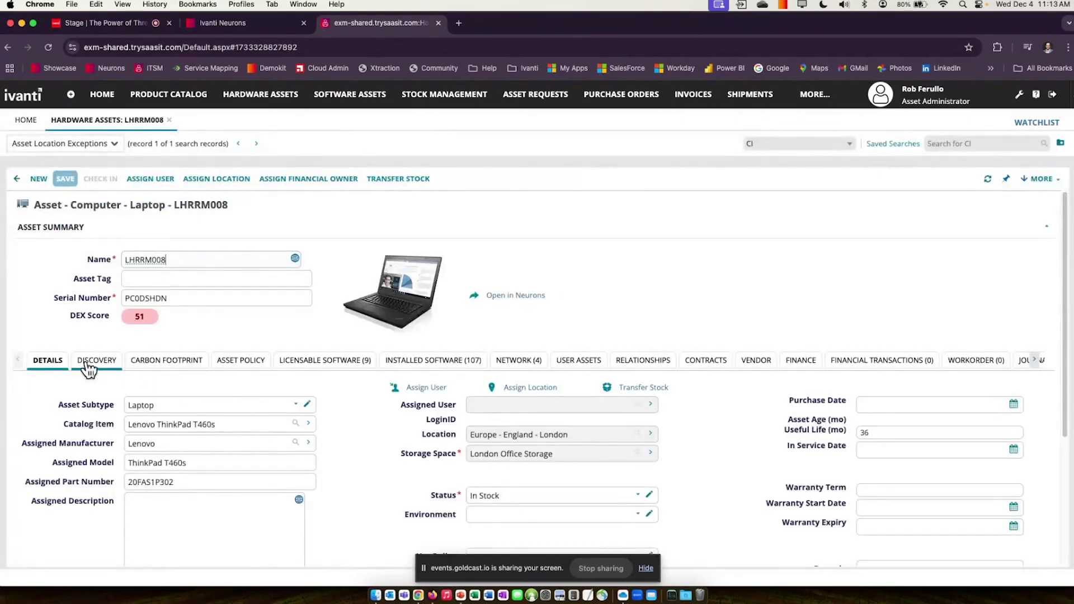
{"action": "left_click_drag", "start_coordinate": [582, 454], "coordinate": [430, 451]}
{"action": "left_click_drag", "start_coordinate": [589, 435], "coordinate": [461, 443]}
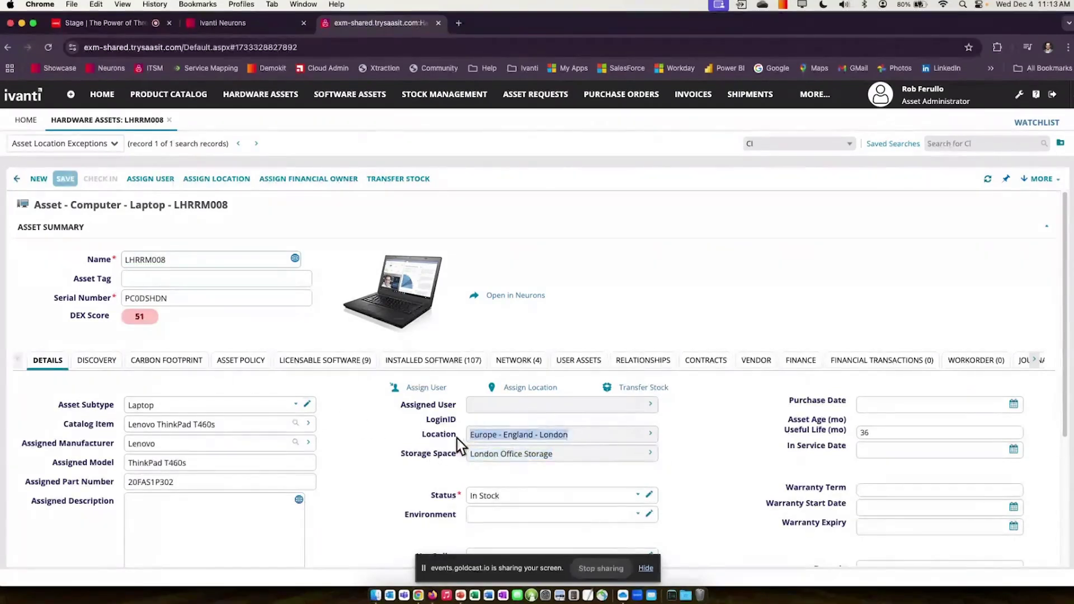
{"action": "left_click_drag", "start_coordinate": [507, 495], "coordinate": [444, 488]}
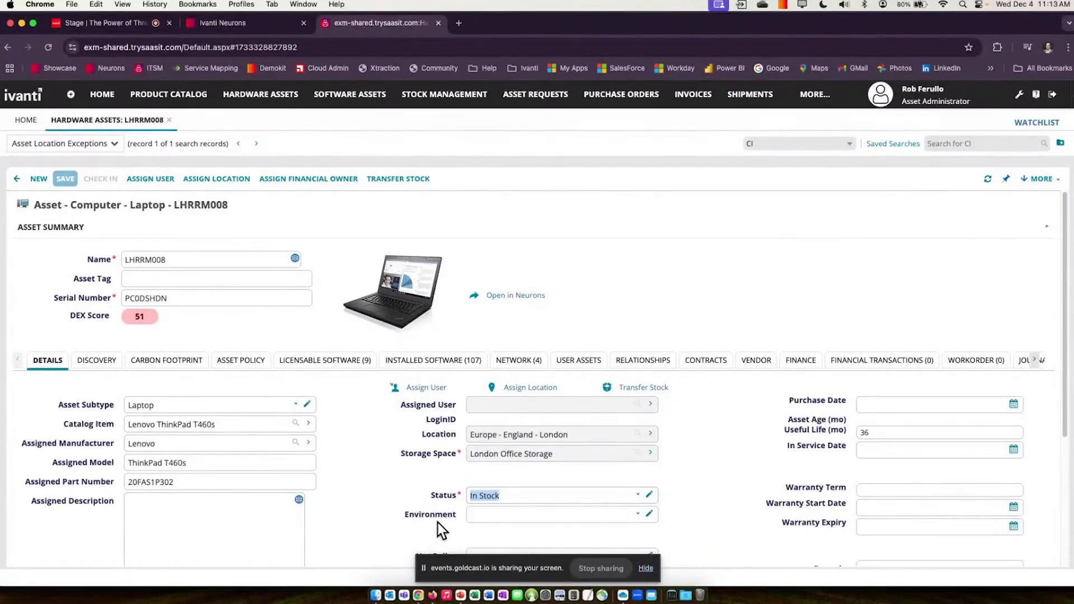
{"action": "left_click", "coordinate": [88, 364]}
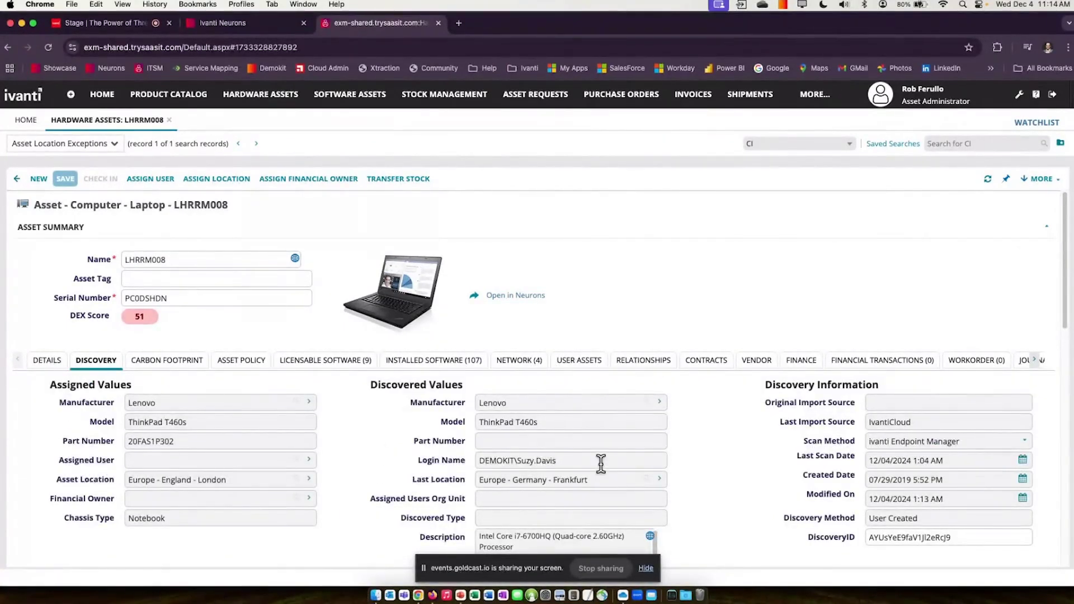
{"action": "left_click_drag", "start_coordinate": [601, 463], "coordinate": [422, 476]}
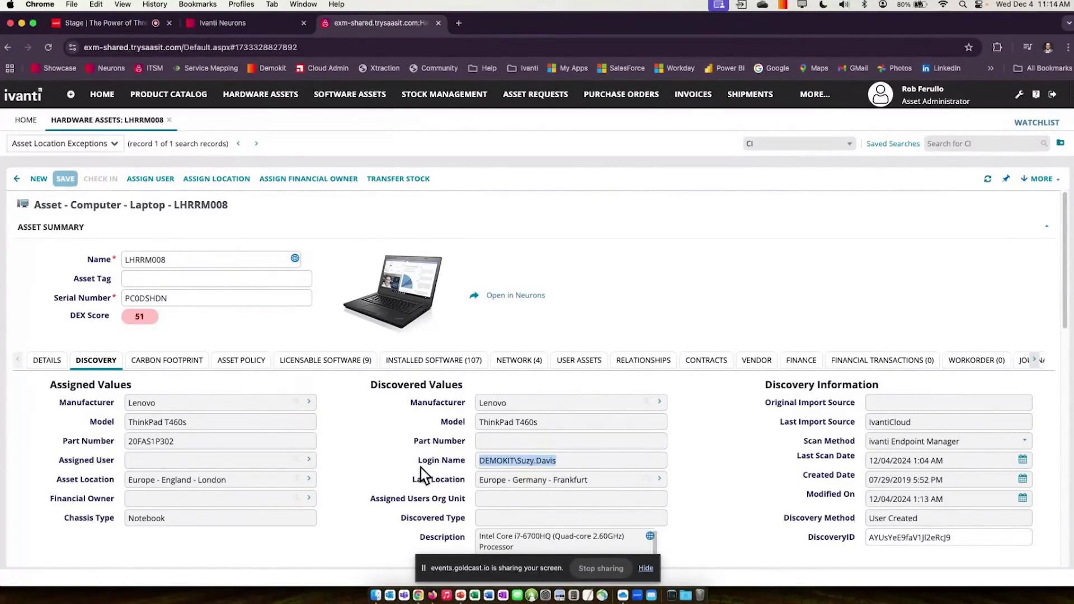
{"action": "left_click_drag", "start_coordinate": [615, 479], "coordinate": [447, 482]}
{"action": "scroll", "coordinate": [447, 487], "scroll_direction": "down", "scroll_amount": 3}
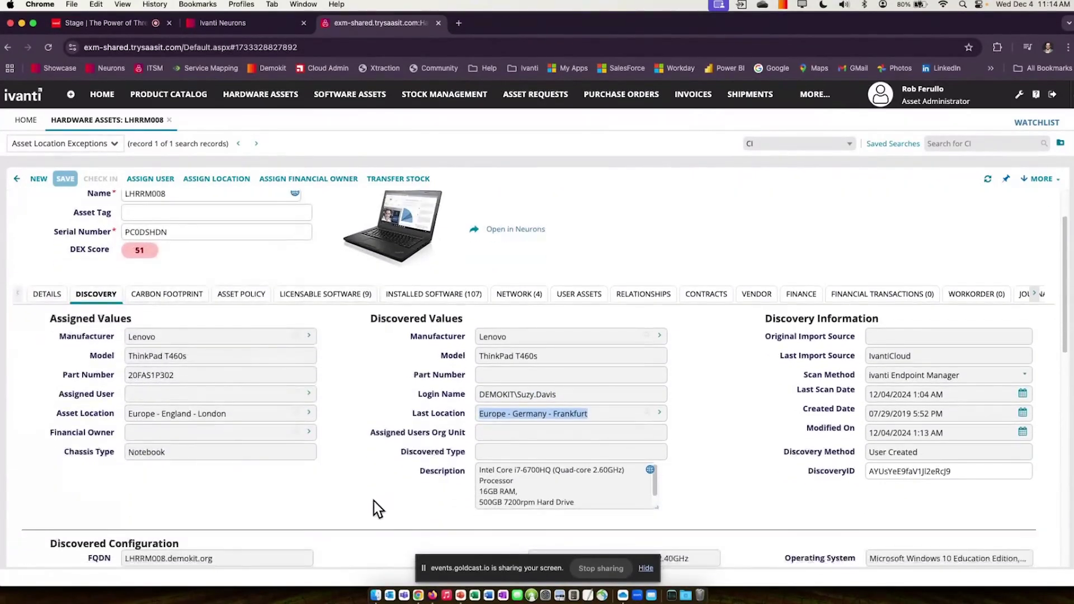
{"action": "scroll", "coordinate": [344, 513], "scroll_direction": "down", "scroll_amount": 1}
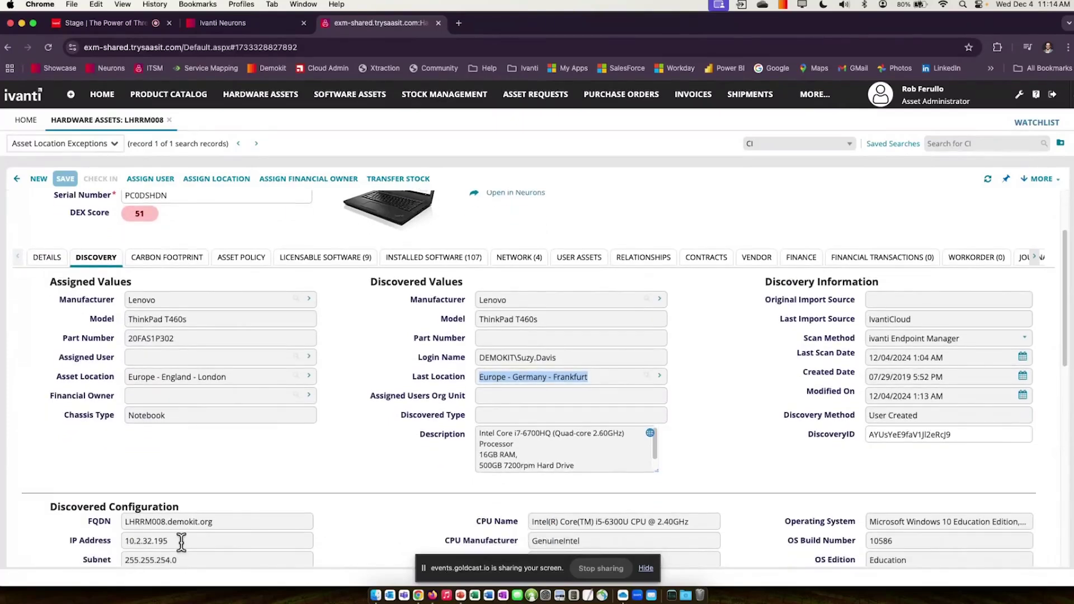
{"action": "left_click_drag", "start_coordinate": [180, 541], "coordinate": [100, 543]}
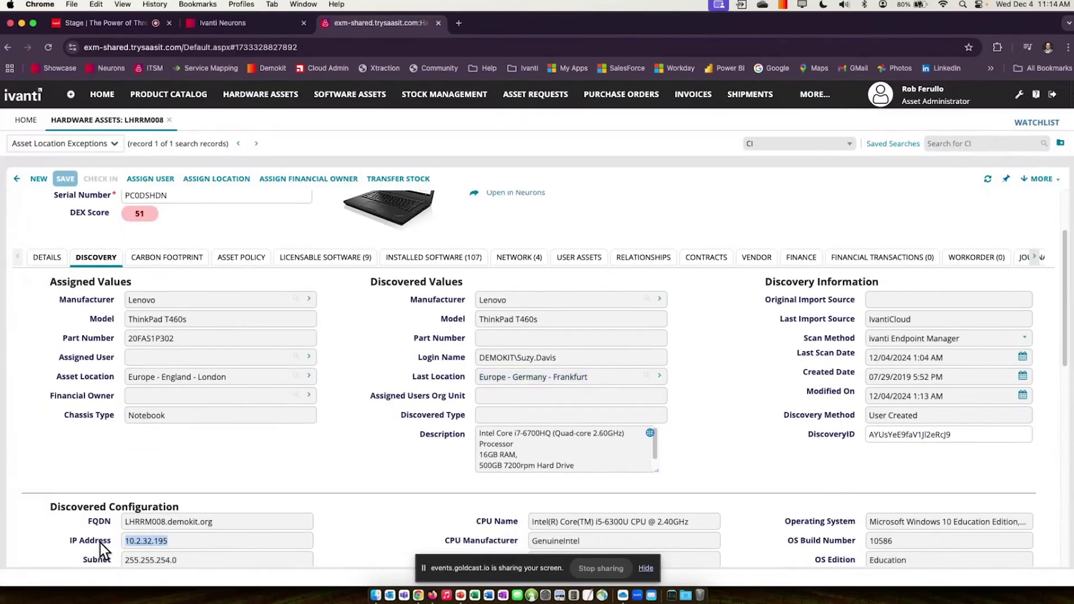
{"action": "left_click", "coordinate": [609, 380]}
{"action": "left_click_drag", "start_coordinate": [236, 376], "coordinate": [109, 378]}
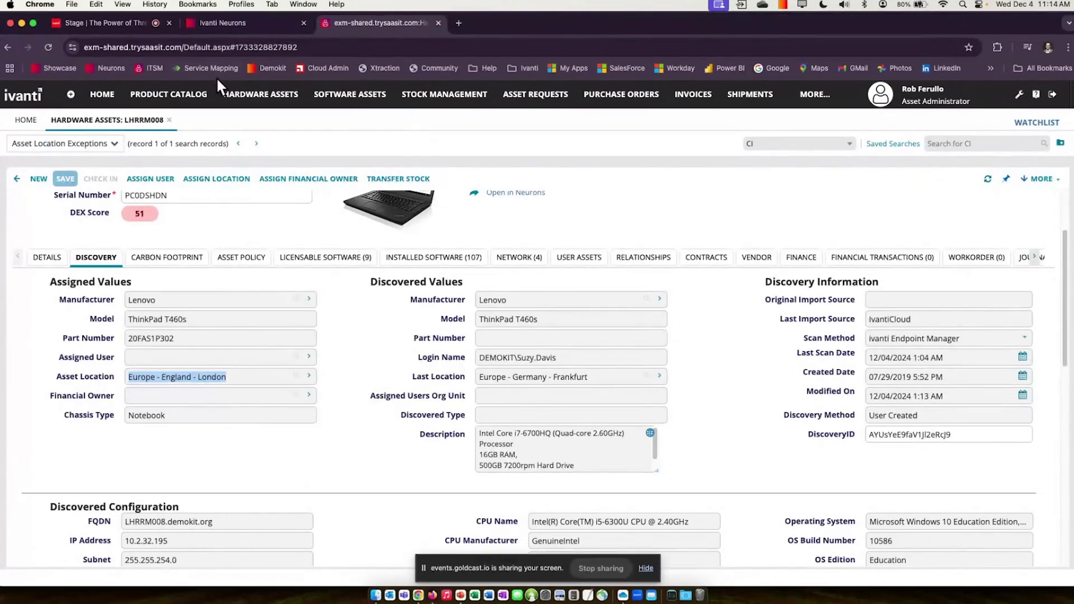
{"action": "scroll", "coordinate": [232, 226], "scroll_direction": "up", "scroll_amount": 3}
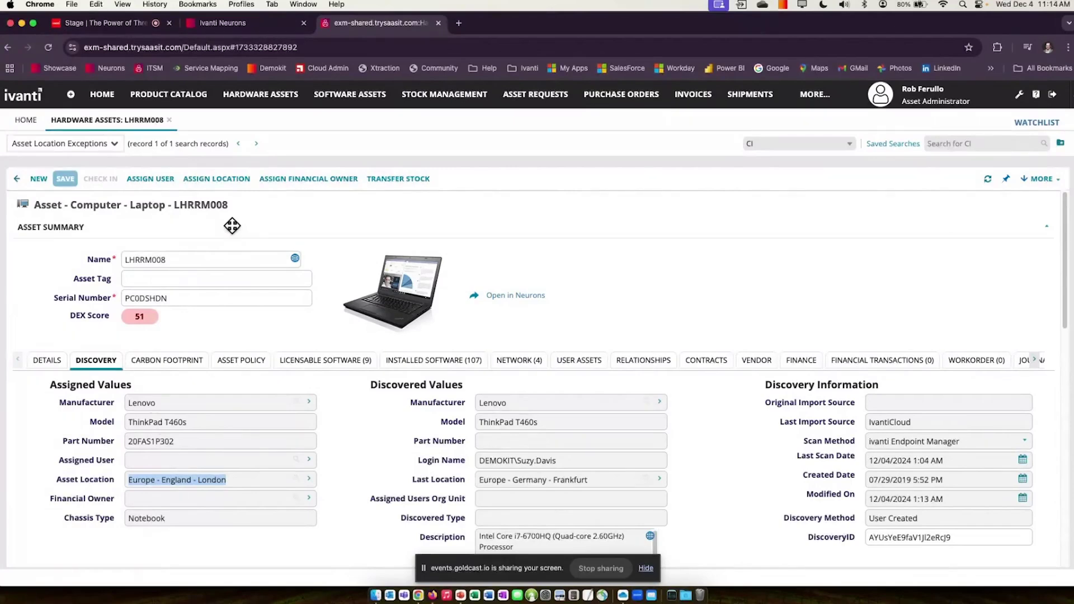
Close the LHRRM008 hardware asset record and switch to Firefox showing the ITSM Admin Dashboard.
{"action": "left_click", "coordinate": [169, 119]}
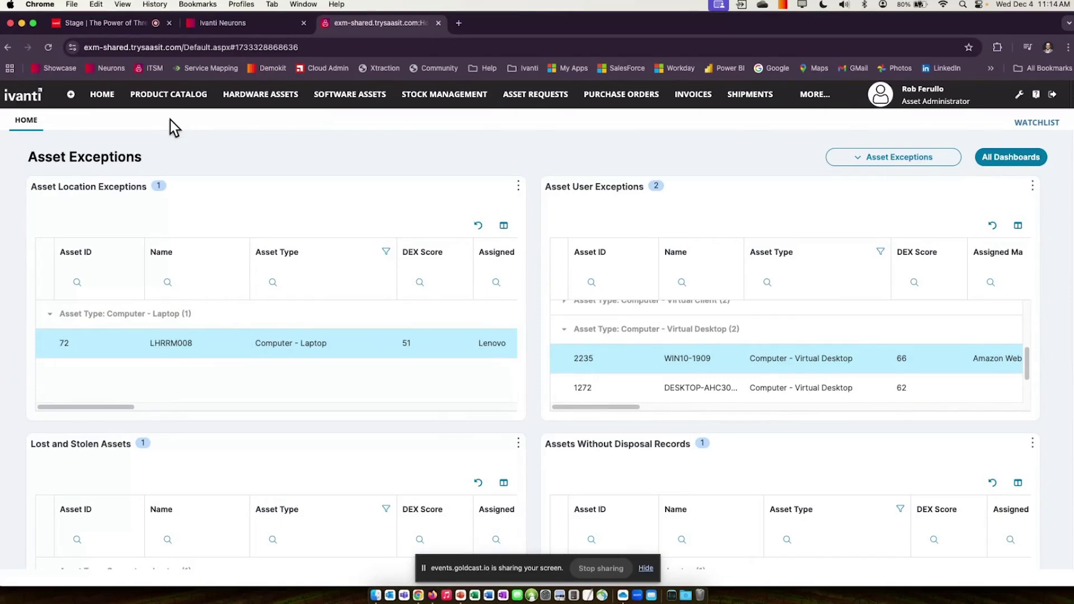
{"action": "left_click", "coordinate": [434, 597]}
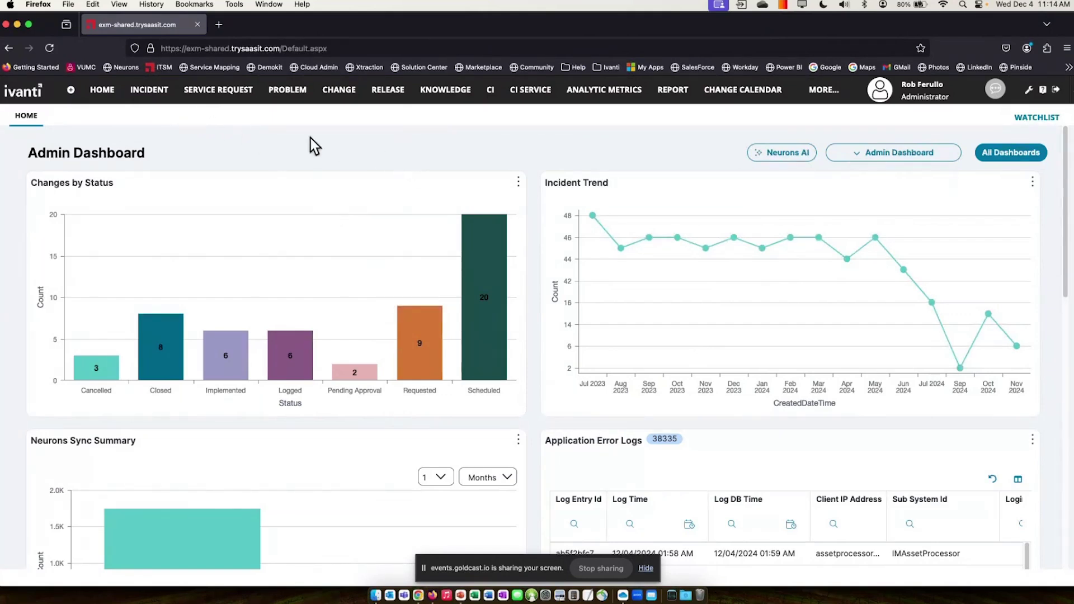
Open the All Open Incidents list and display the NEW menu's incident templates.
{"action": "left_click", "coordinate": [150, 91]}
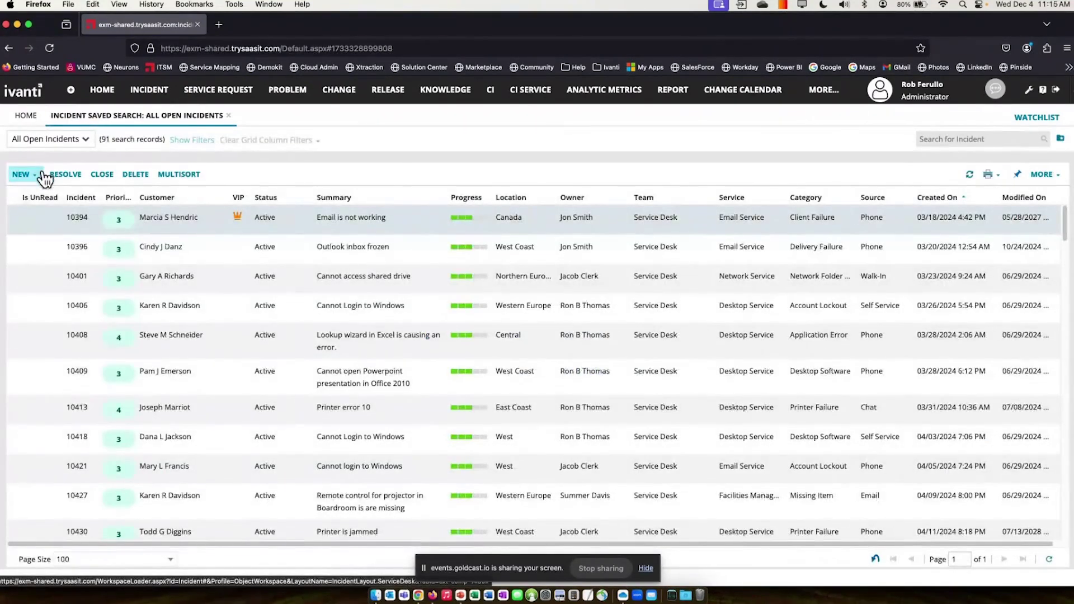
{"action": "left_click", "coordinate": [28, 175]}
{"action": "mouse_move", "coordinate": [50, 207]}
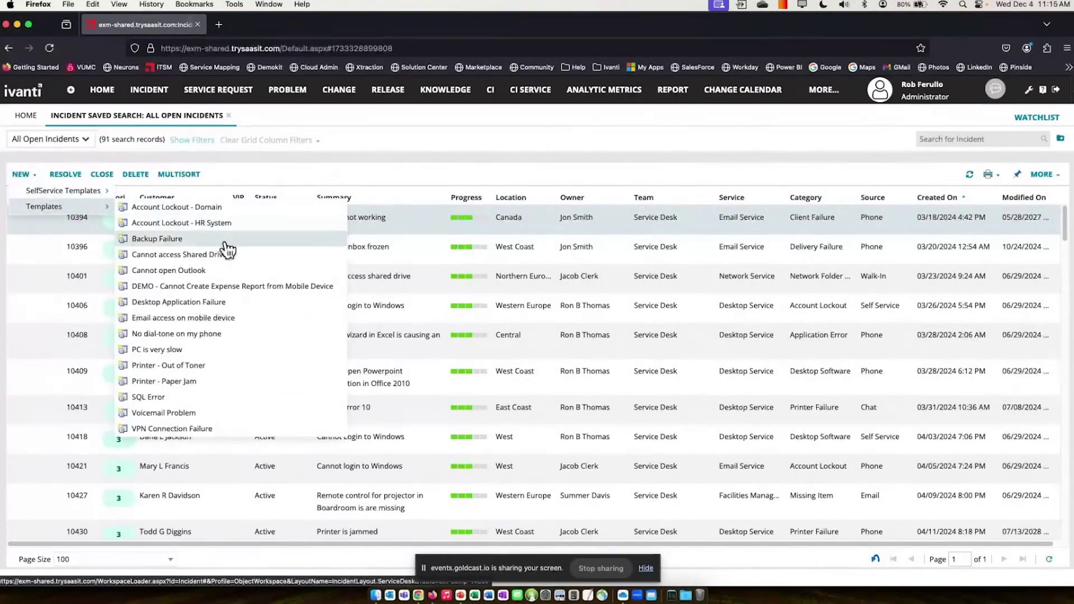
Start a new incident from the SQL Error template and search for and pick the customer.
{"action": "left_click", "coordinate": [239, 402]}
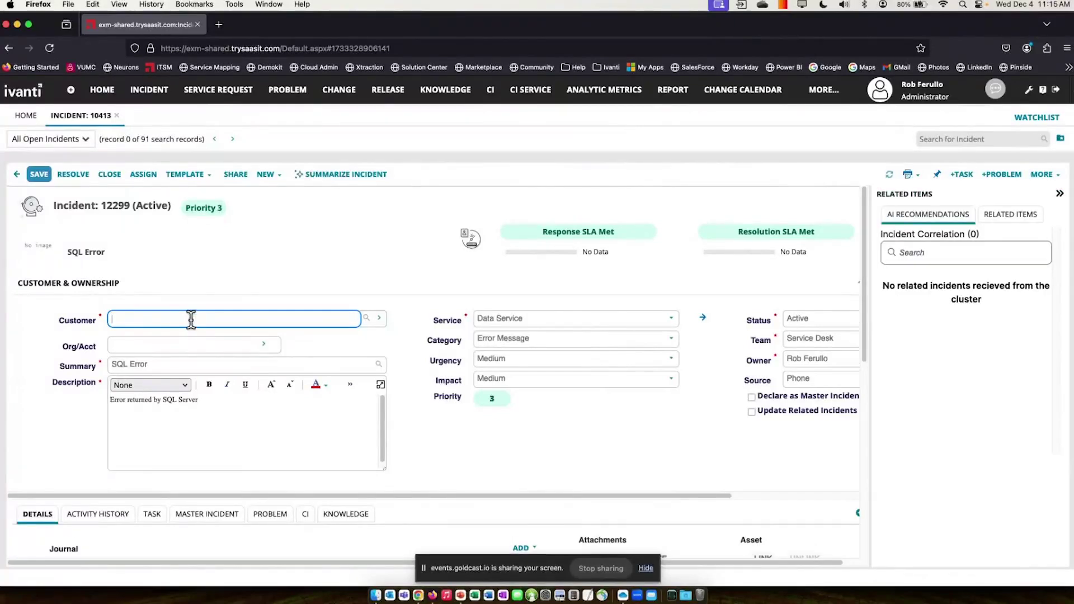
{"action": "type", "text": "johnny"}
{"action": "left_click", "coordinate": [180, 404]}
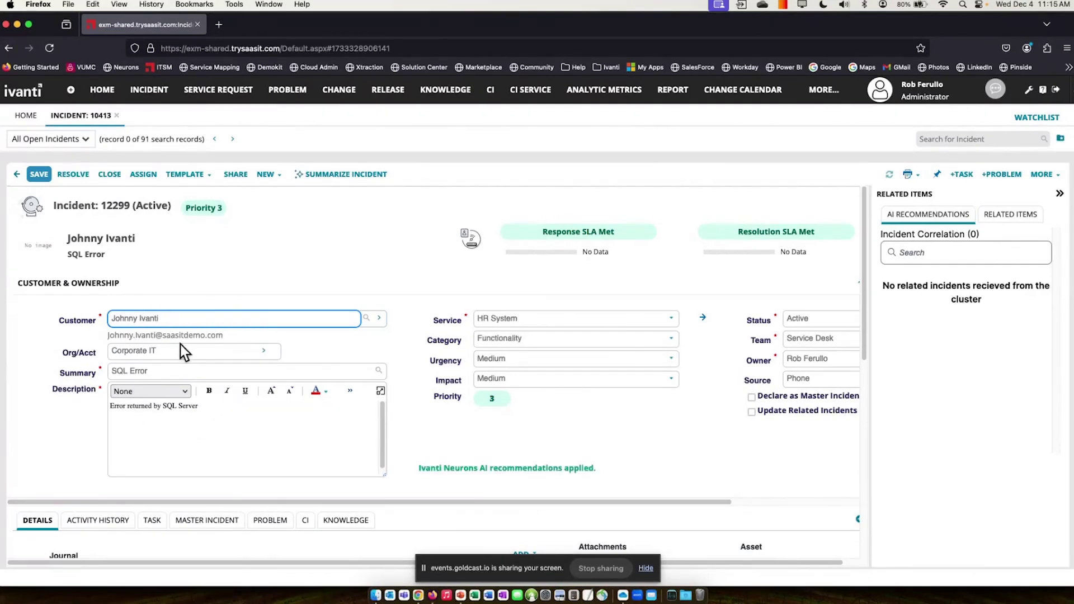
Set the service to Data Service and the category to Connectivity, then collapse Related Items.
{"action": "left_click", "coordinate": [585, 320]}
{"action": "type", "text": "da"}
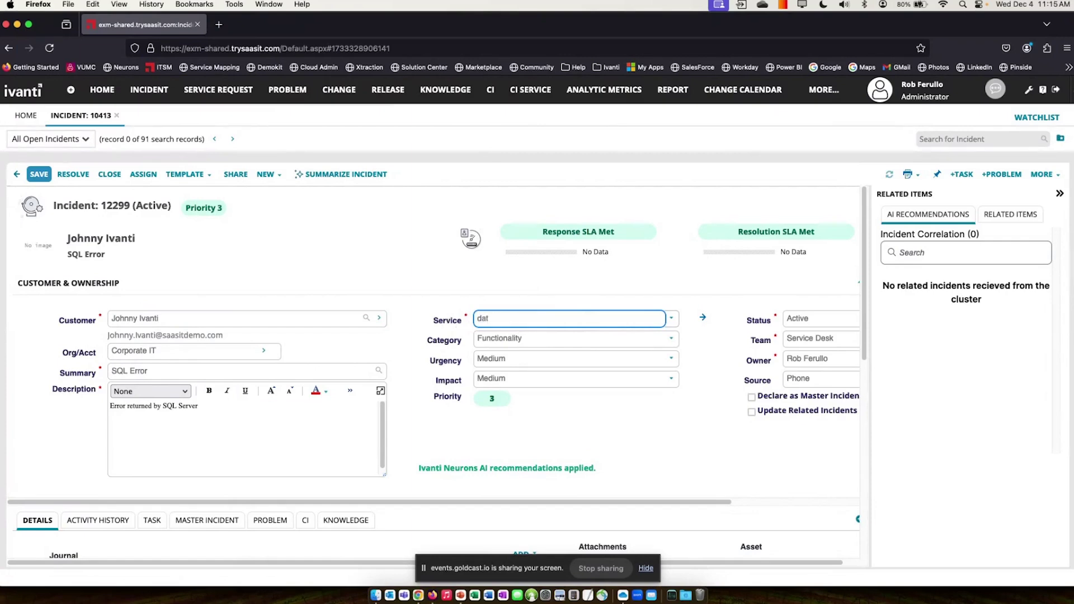
{"action": "type", "text": "t"}
{"action": "left_click", "coordinate": [556, 337]}
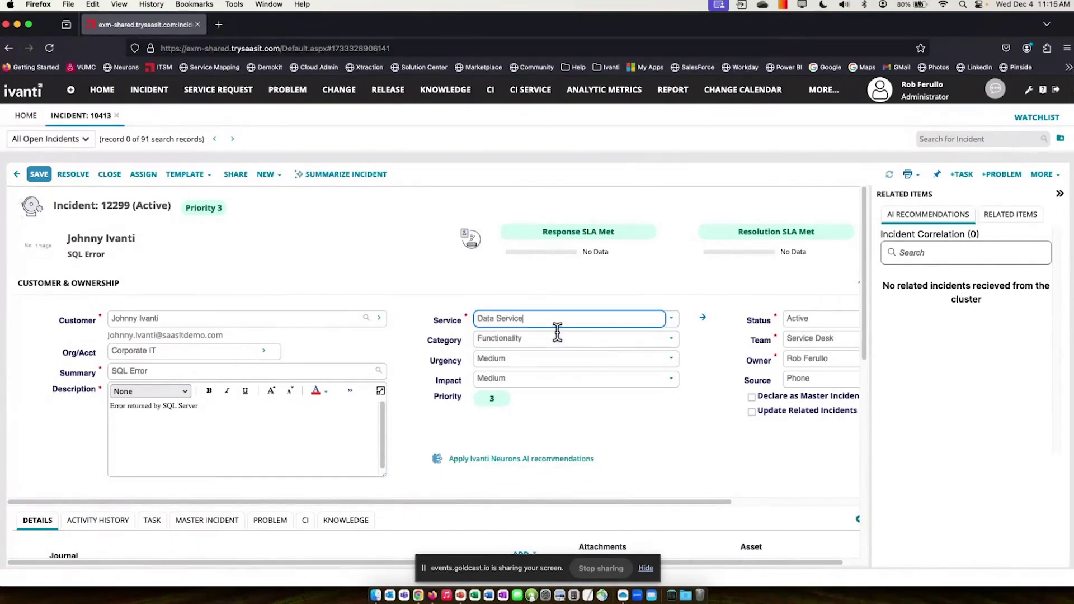
{"action": "left_click", "coordinate": [670, 339]}
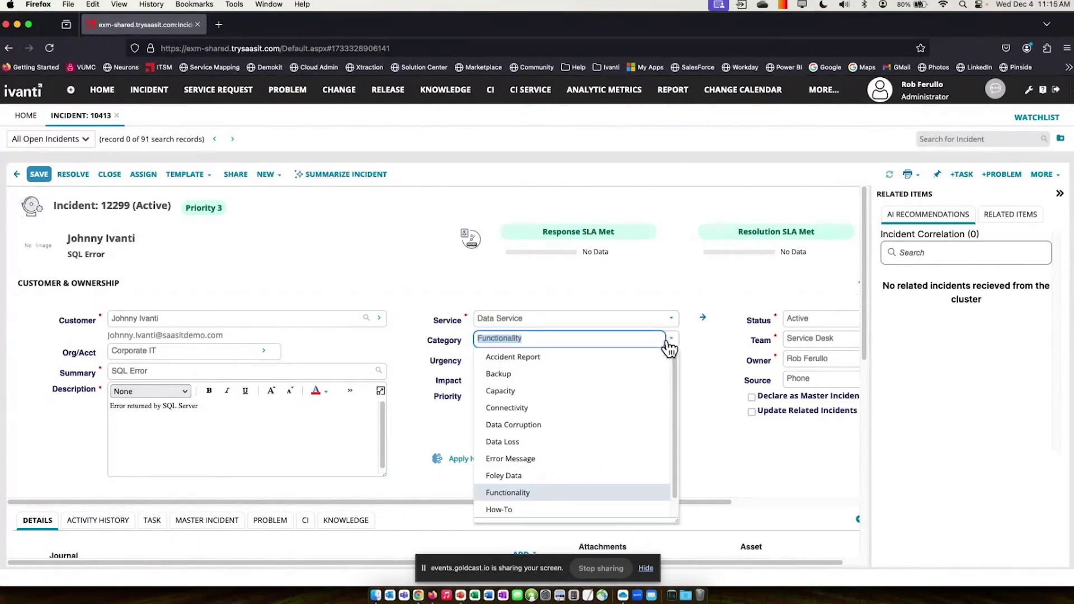
{"action": "left_click", "coordinate": [609, 391]}
{"action": "left_click", "coordinate": [670, 340]}
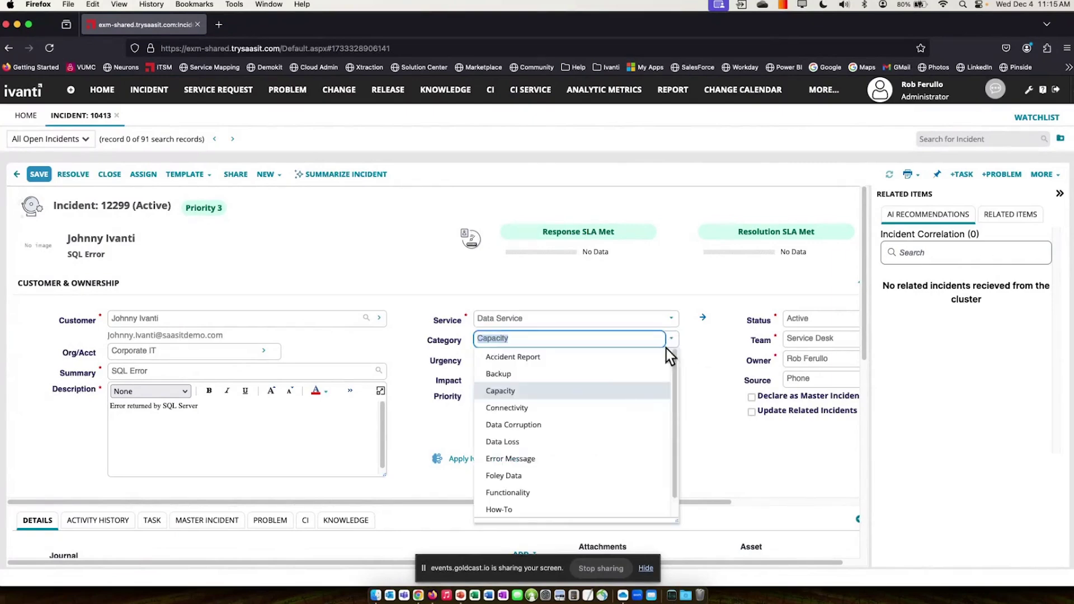
{"action": "left_click", "coordinate": [613, 407]}
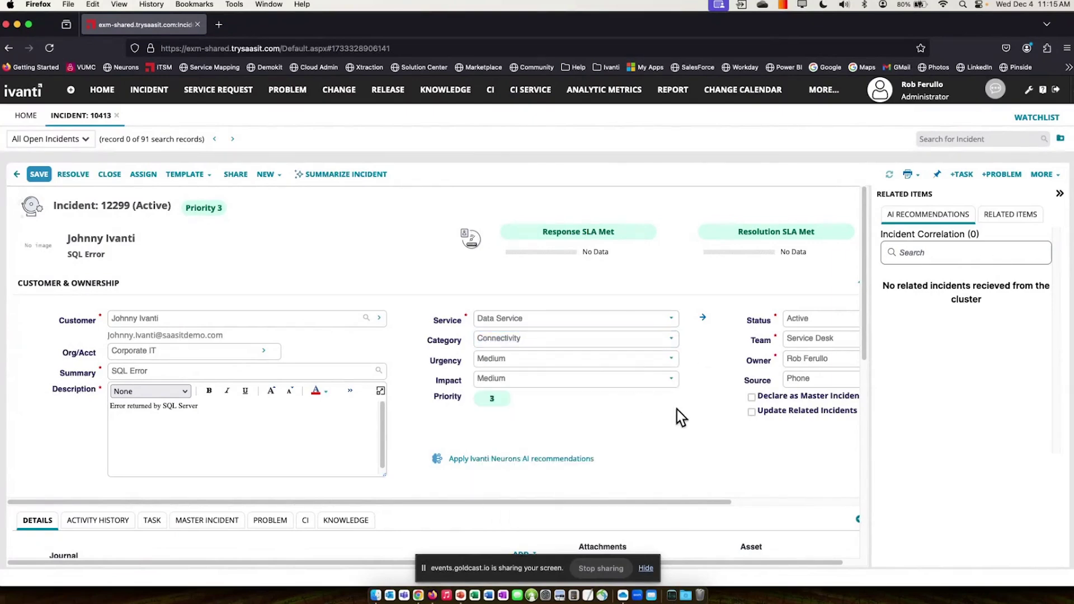
{"action": "scroll", "coordinate": [681, 416], "scroll_direction": "down", "scroll_amount": 3}
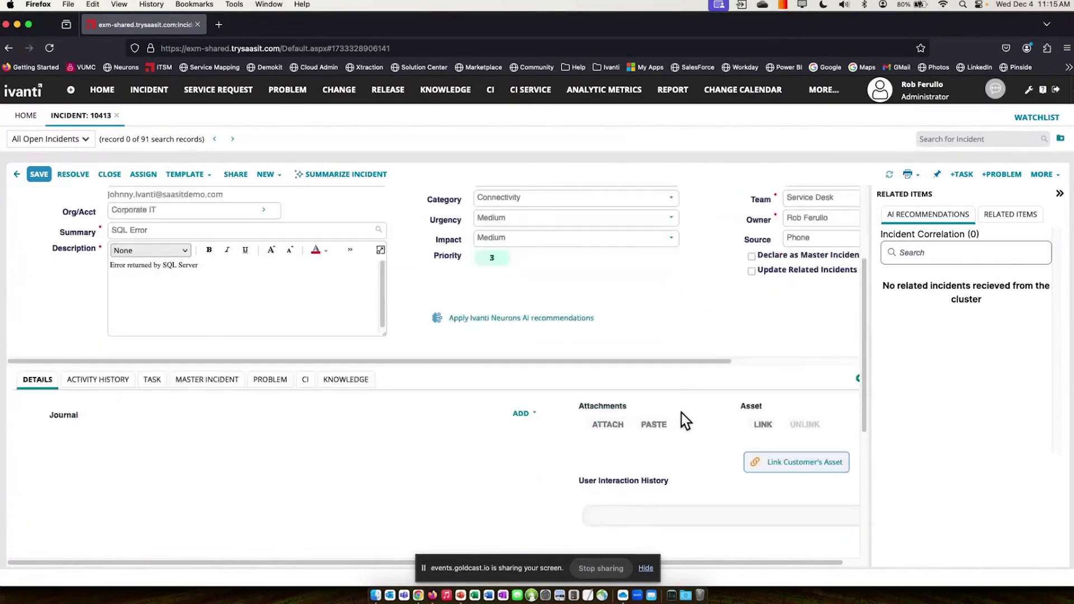
{"action": "left_click", "coordinate": [1057, 195]}
Link the customer's WIN10-1909 asset to incident 12299, then open the Customer field's options menu.
{"action": "left_click", "coordinate": [796, 454]}
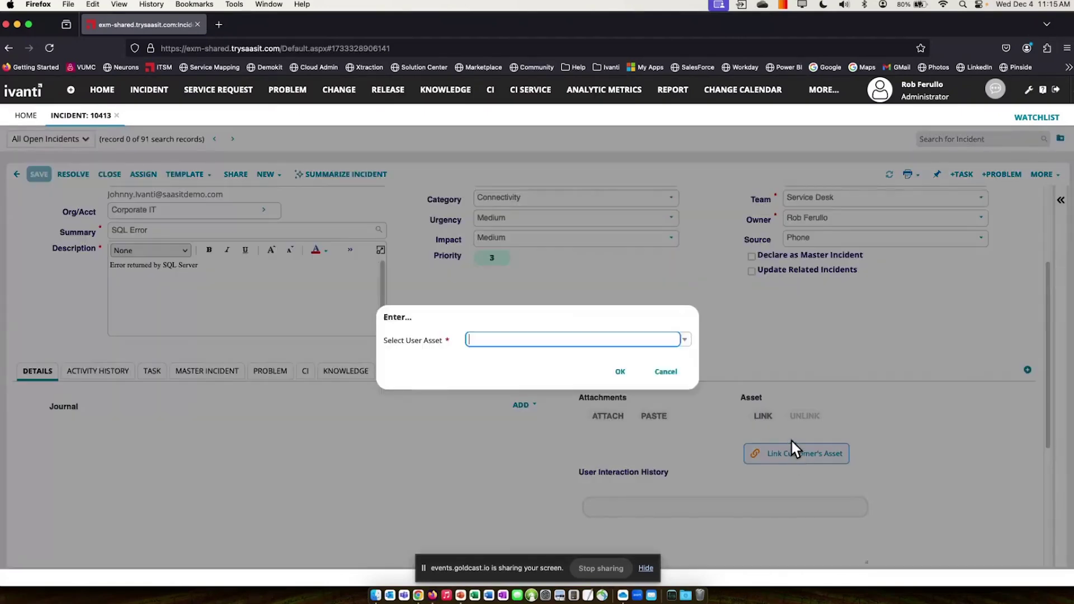
{"action": "left_click", "coordinate": [685, 340]}
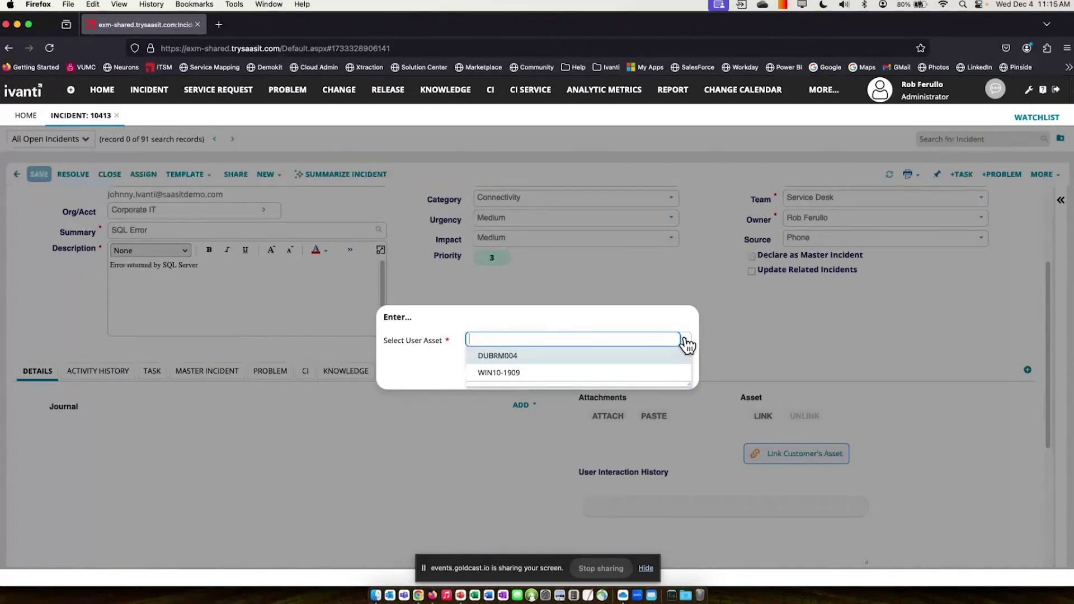
{"action": "left_click", "coordinate": [597, 374]}
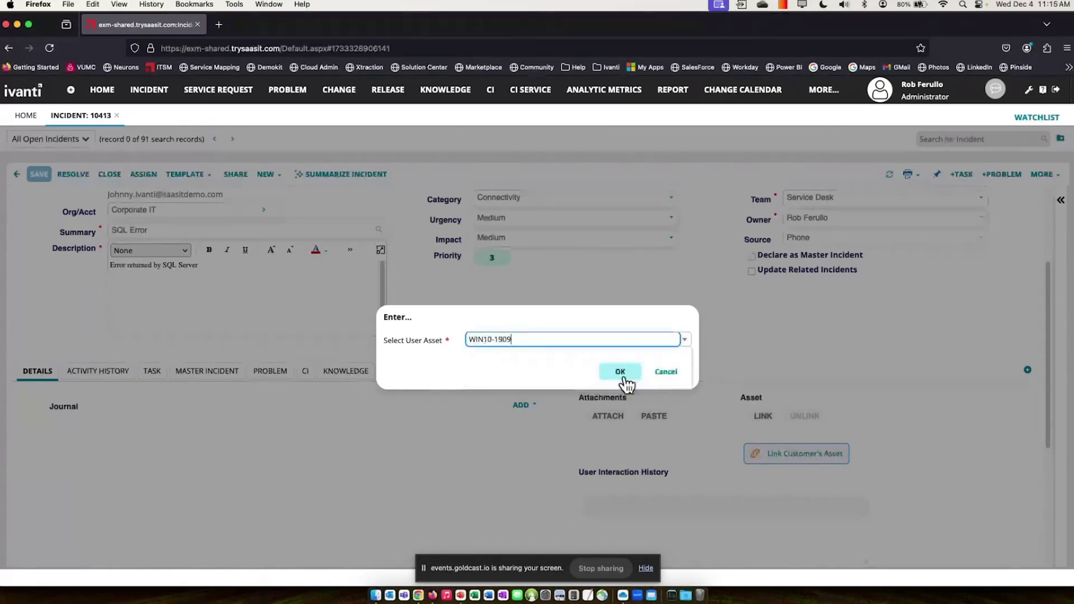
{"action": "left_click", "coordinate": [623, 379]}
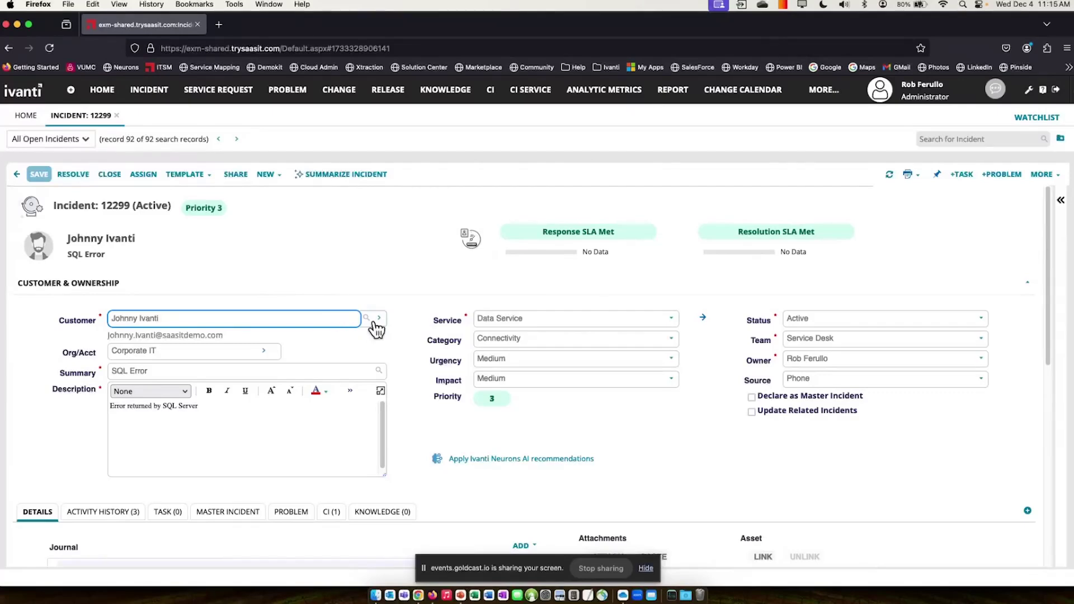
{"action": "left_click", "coordinate": [378, 319]}
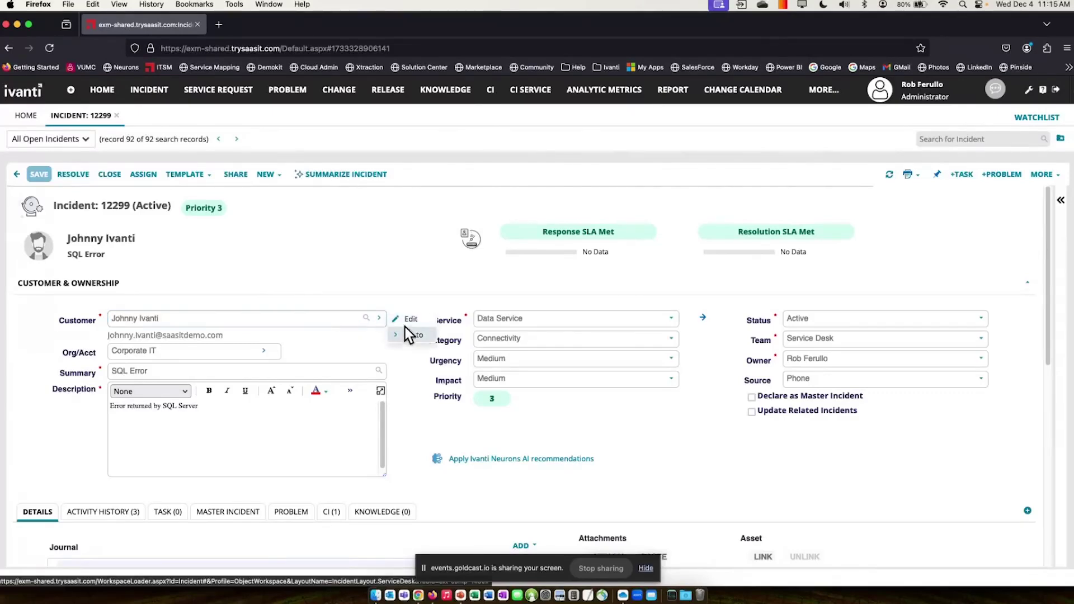
{"action": "left_click", "coordinate": [413, 336]}
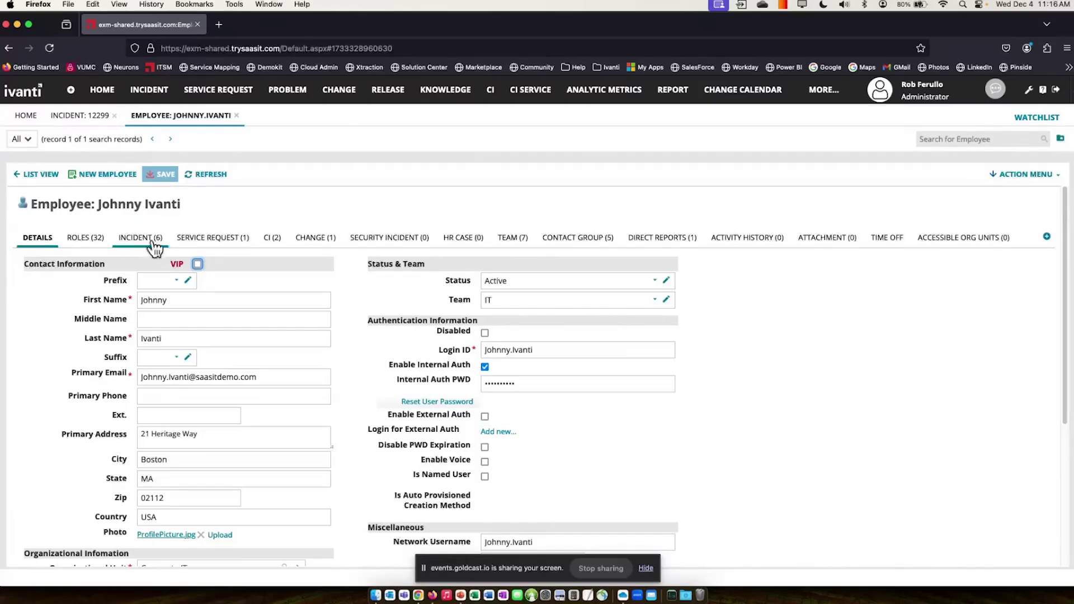
{"action": "left_click", "coordinate": [271, 237]}
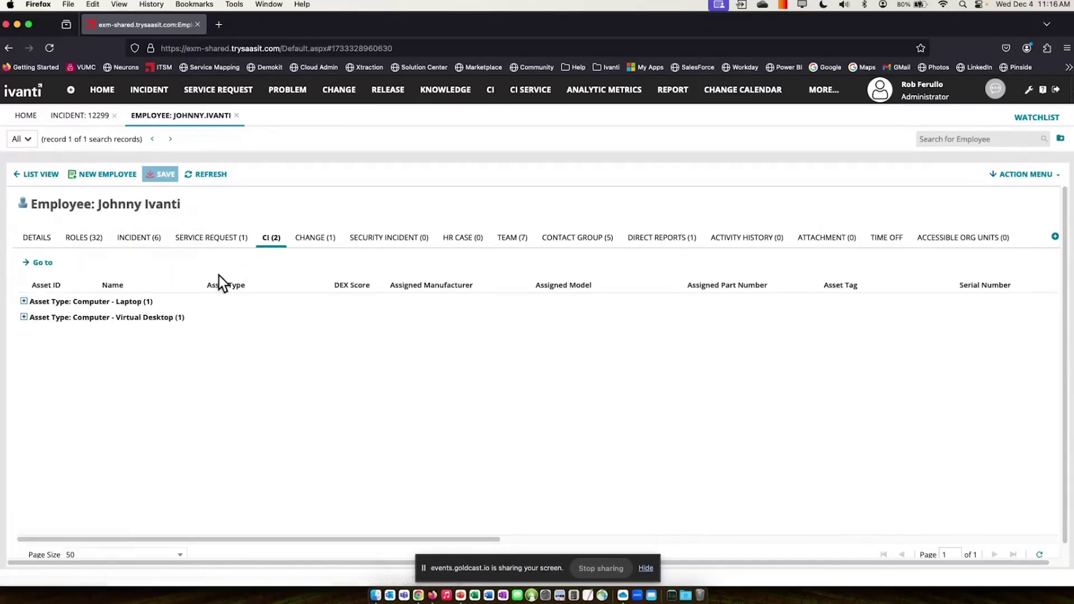
{"action": "left_click", "coordinate": [144, 318]}
{"action": "left_click", "coordinate": [120, 302]}
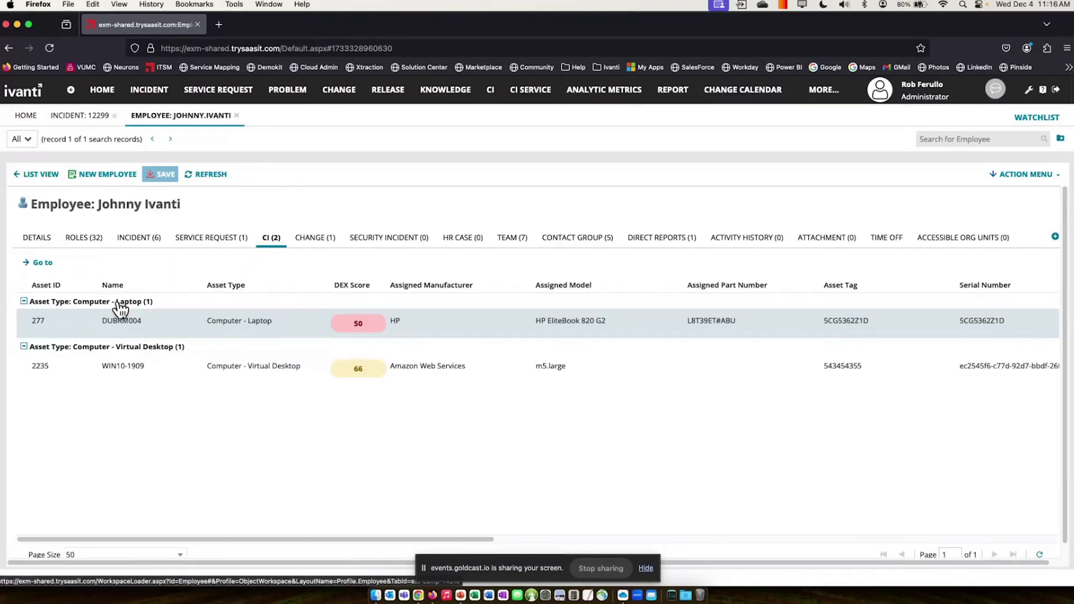
{"action": "left_click", "coordinate": [237, 117]}
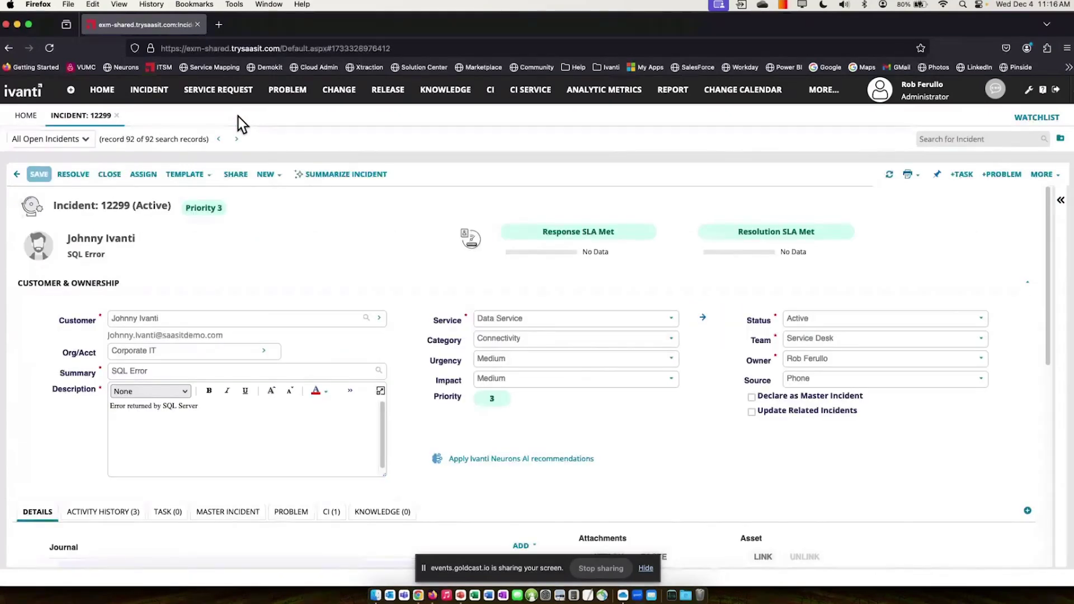
{"action": "scroll", "coordinate": [576, 398], "scroll_direction": "down", "scroll_amount": 6}
{"action": "scroll", "coordinate": [662, 369], "scroll_direction": "up", "scroll_amount": 2}
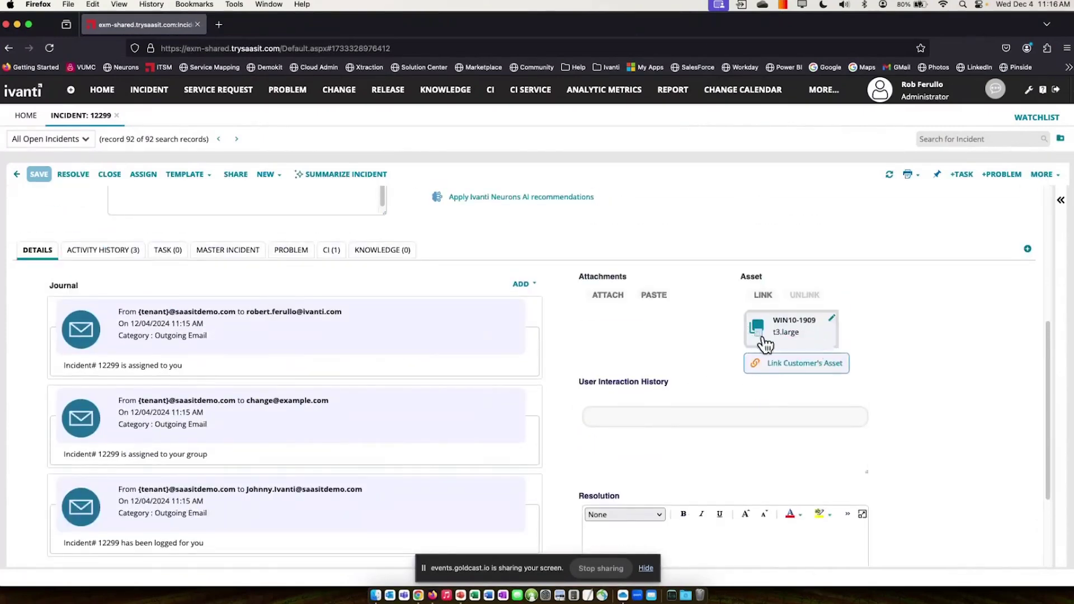
{"action": "scroll", "coordinate": [817, 375], "scroll_direction": "up", "scroll_amount": 3}
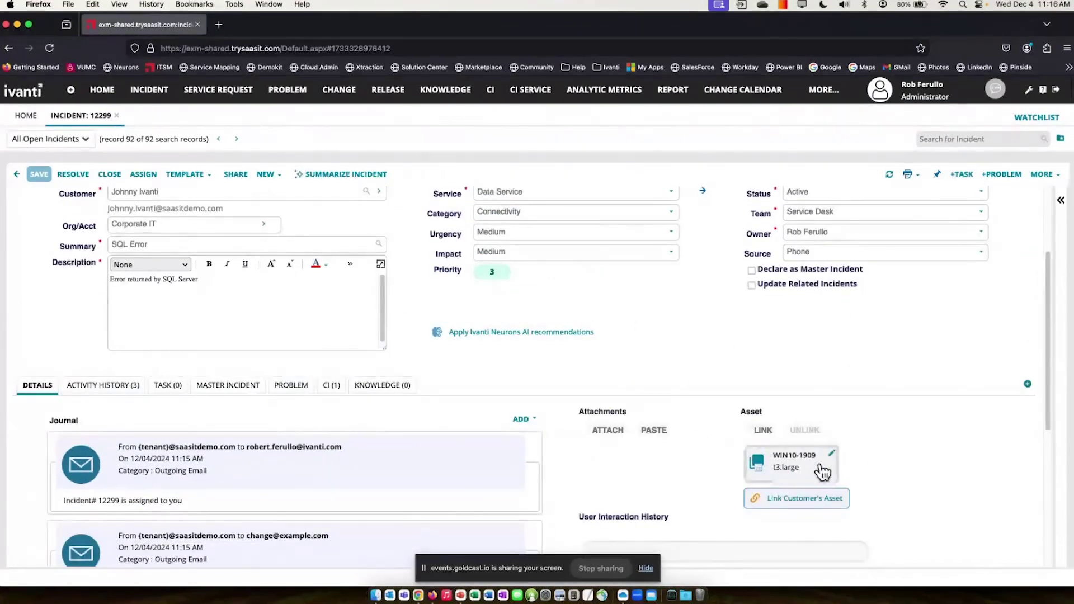
{"action": "scroll", "coordinate": [834, 473], "scroll_direction": "up", "scroll_amount": 1}
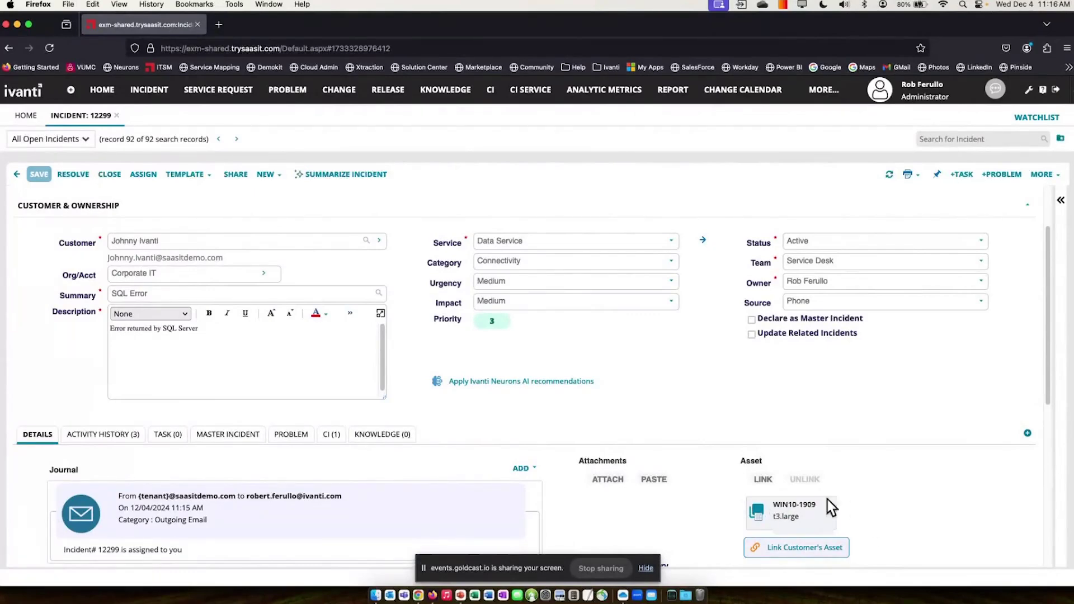
{"action": "scroll", "coordinate": [806, 520], "scroll_direction": "up", "scroll_amount": 2}
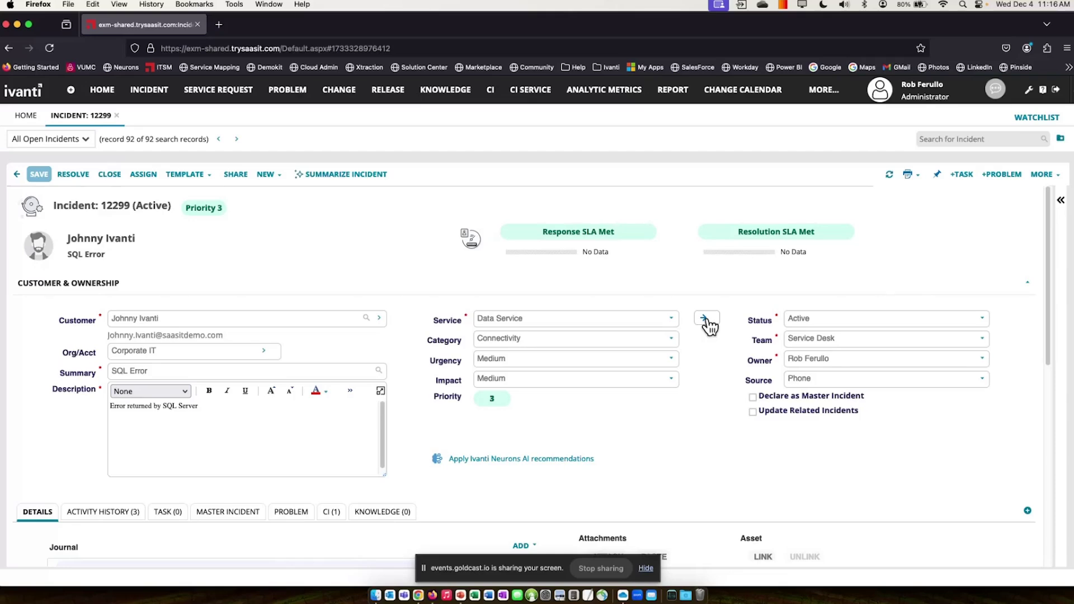
Open the CI Service: Data Service record and view its CI map.
{"action": "left_click", "coordinate": [706, 320]}
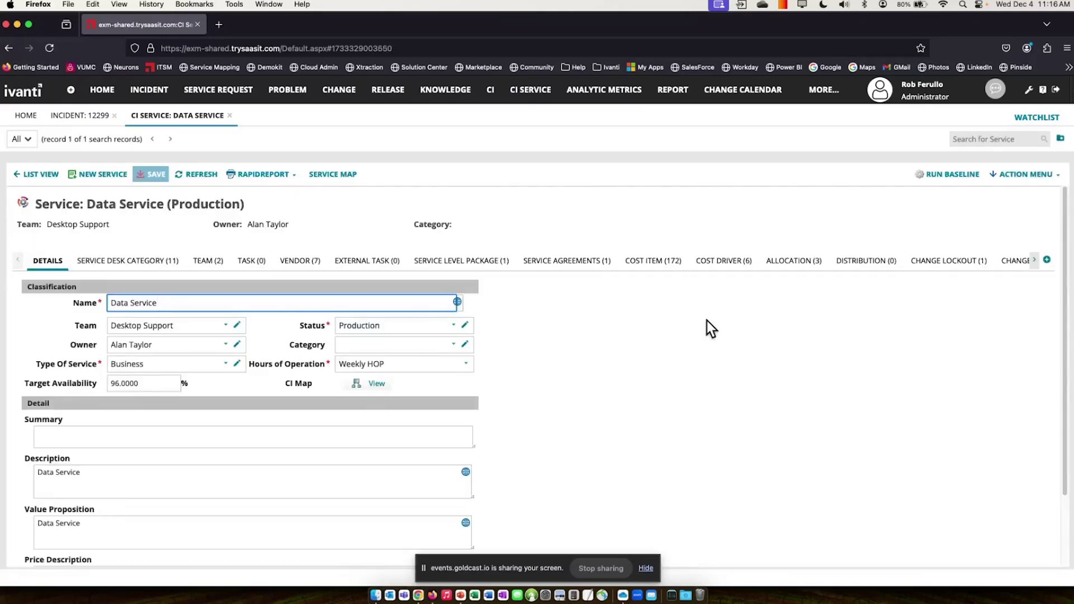
{"action": "left_click", "coordinate": [375, 385]}
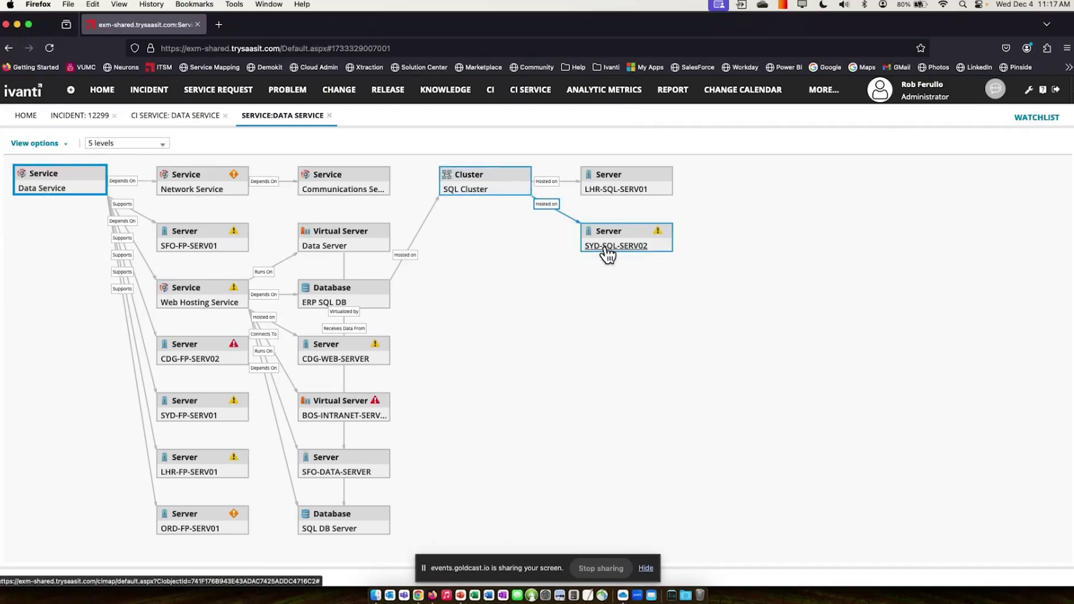
Centralize and redraw the Data Service map on SYD-SQL-SERV02, then reopen its node options.
{"action": "right_click", "coordinate": [607, 253]}
{"action": "left_click", "coordinate": [638, 272]}
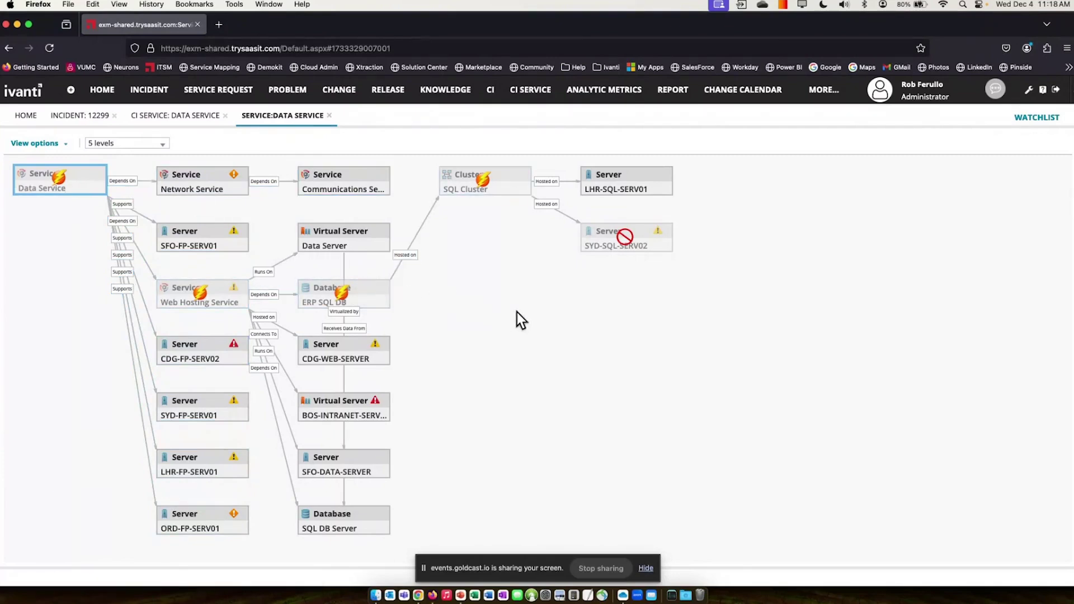
{"action": "right_click", "coordinate": [623, 247]}
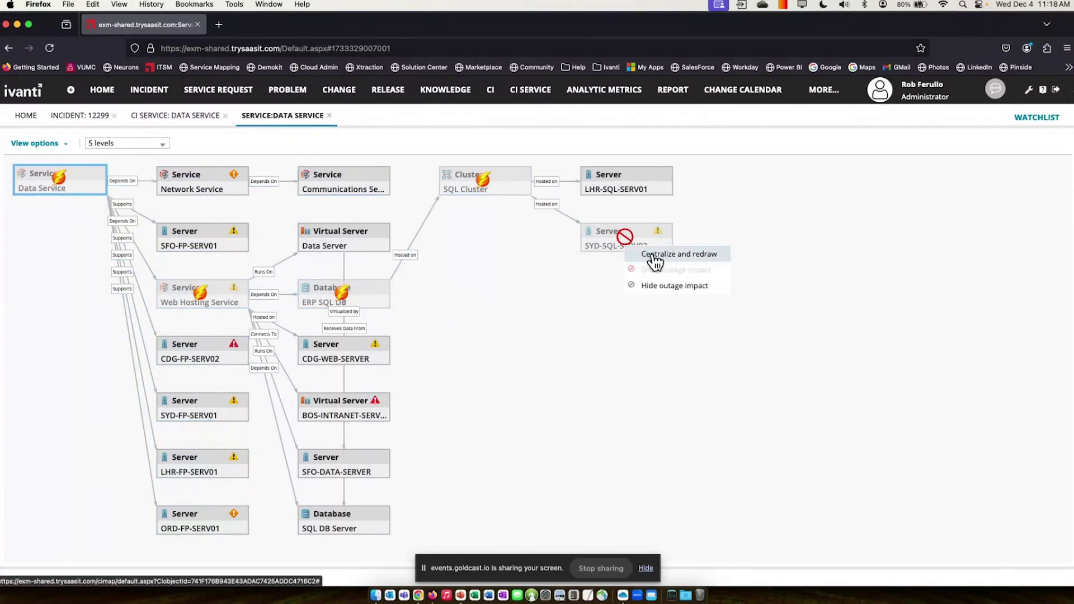
Show SYD-SQL-SERV02's outage impact, flagging HRIS, Data Service and ERP System as affected.
{"action": "left_click", "coordinate": [656, 255]}
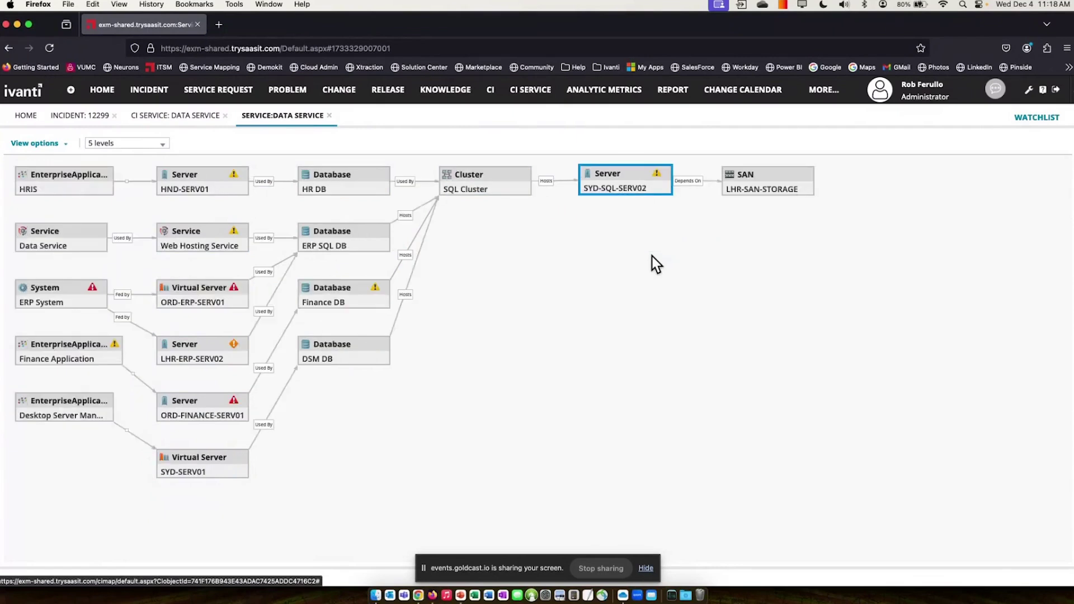
{"action": "left_click", "coordinate": [635, 194]}
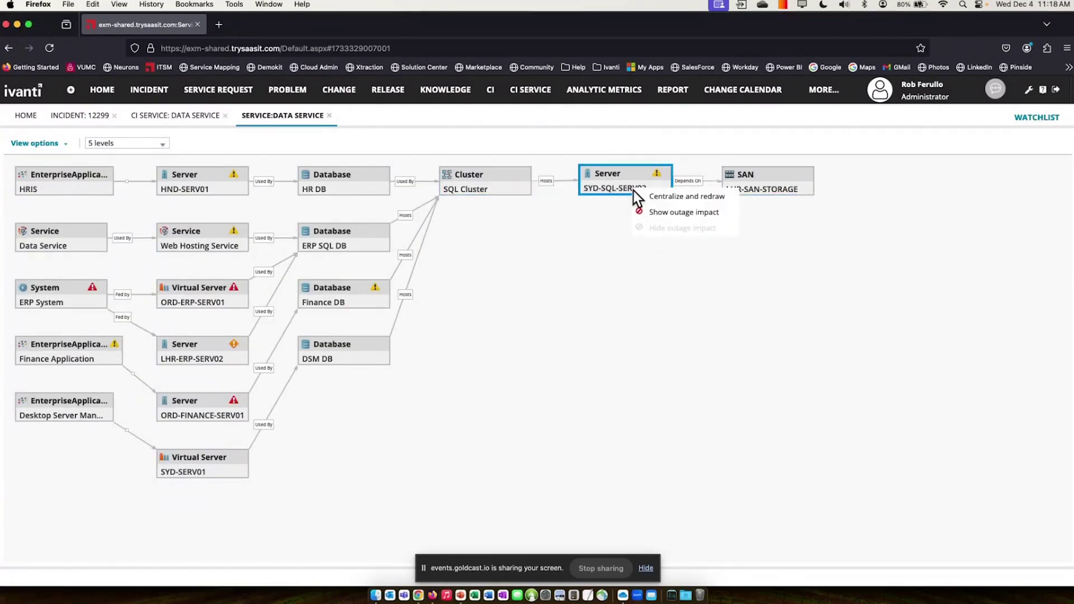
{"action": "left_click", "coordinate": [673, 215]}
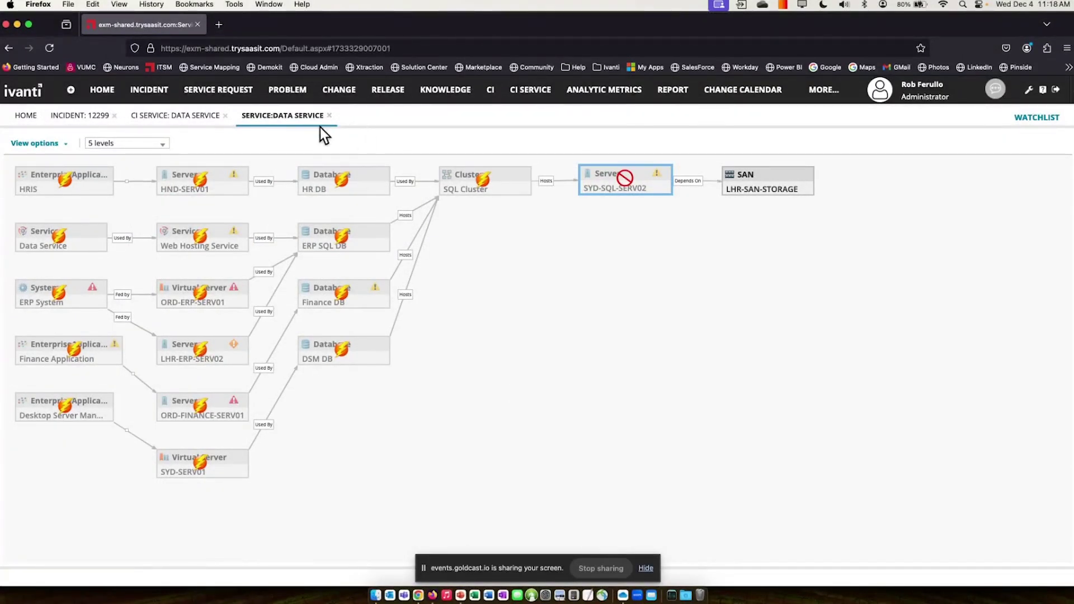
Close the service map, Data Service and Incident 12299 records to return to the Admin Dashboard.
{"action": "left_click", "coordinate": [329, 116]}
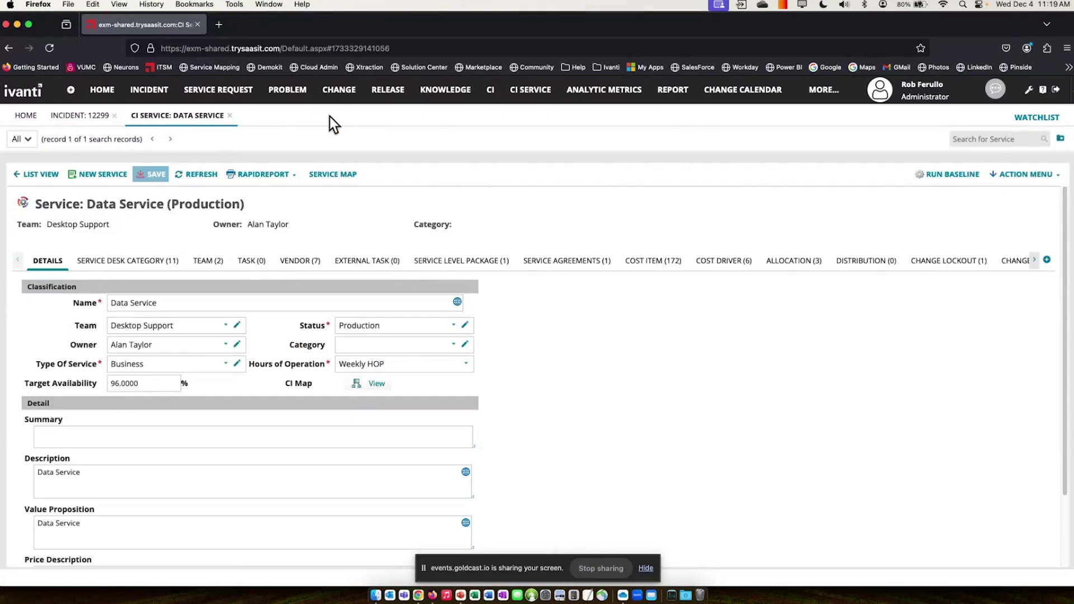
{"action": "left_click", "coordinate": [230, 116]}
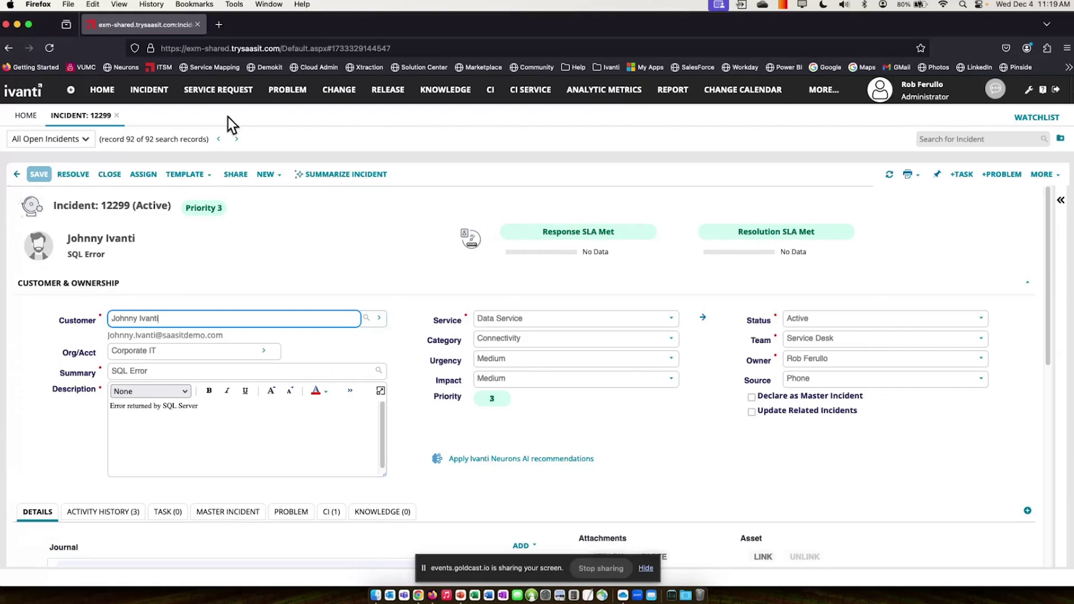
{"action": "left_click", "coordinate": [117, 115]}
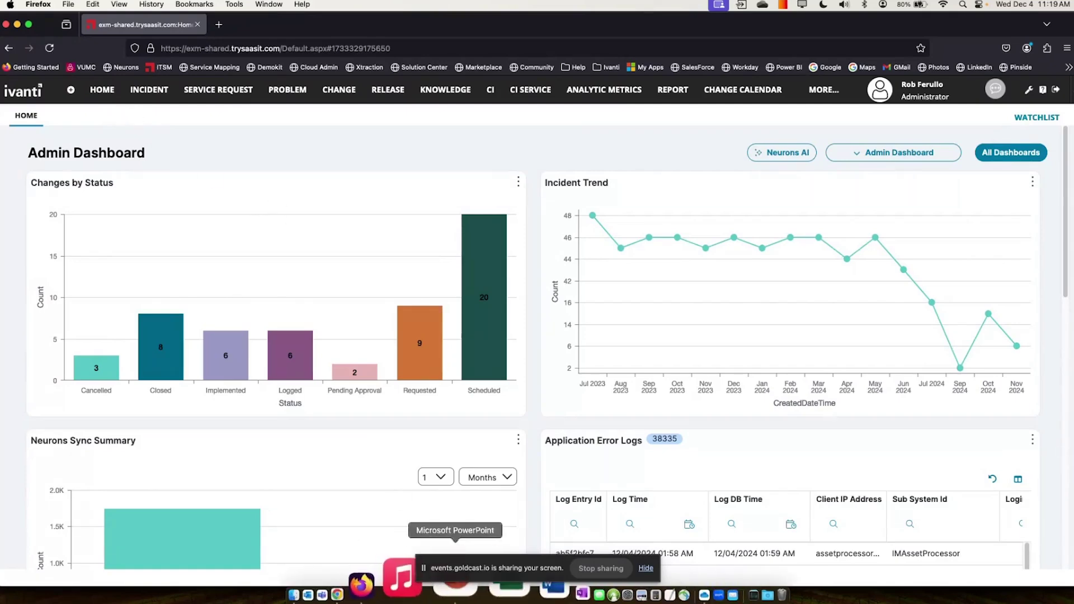
Switch to PowerPoint and go to slide 7, 'How we do it better'.
{"action": "left_click", "coordinate": [462, 600]}
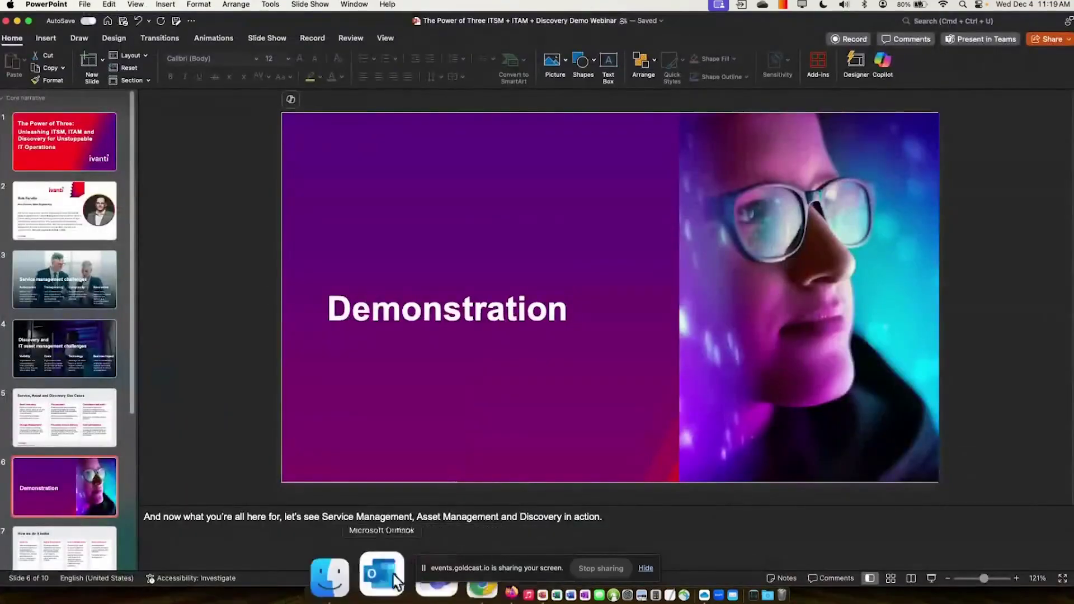
{"action": "scroll", "coordinate": [96, 458], "scroll_direction": "down", "scroll_amount": 5}
{"action": "left_click", "coordinate": [66, 437]}
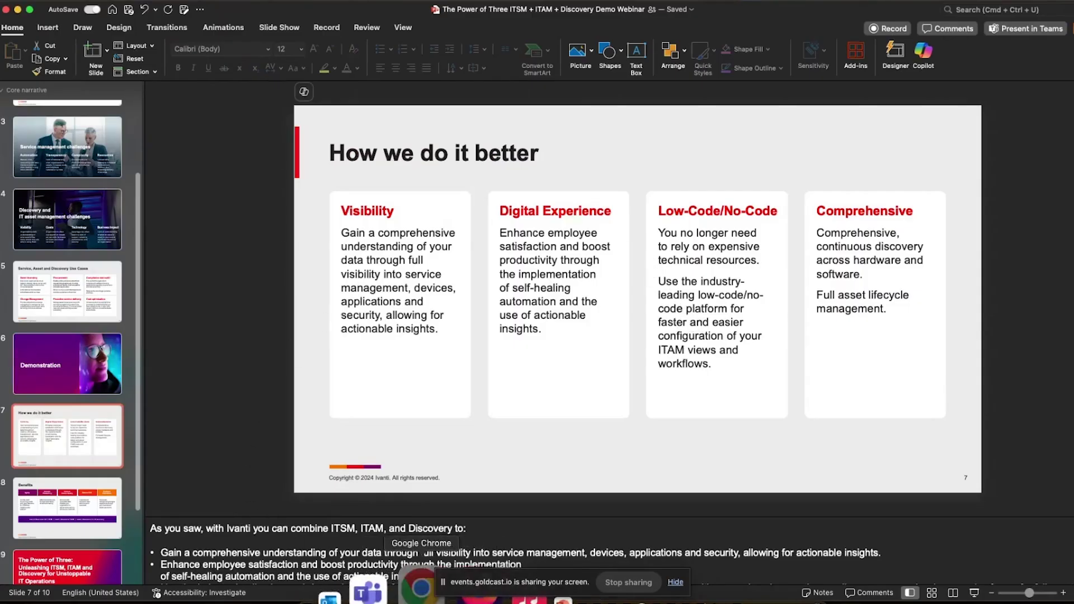
Search Request Offerings for 'new employee' and open 'New Employee On-board w Asset - Azure'.
{"action": "left_click", "coordinate": [408, 593]}
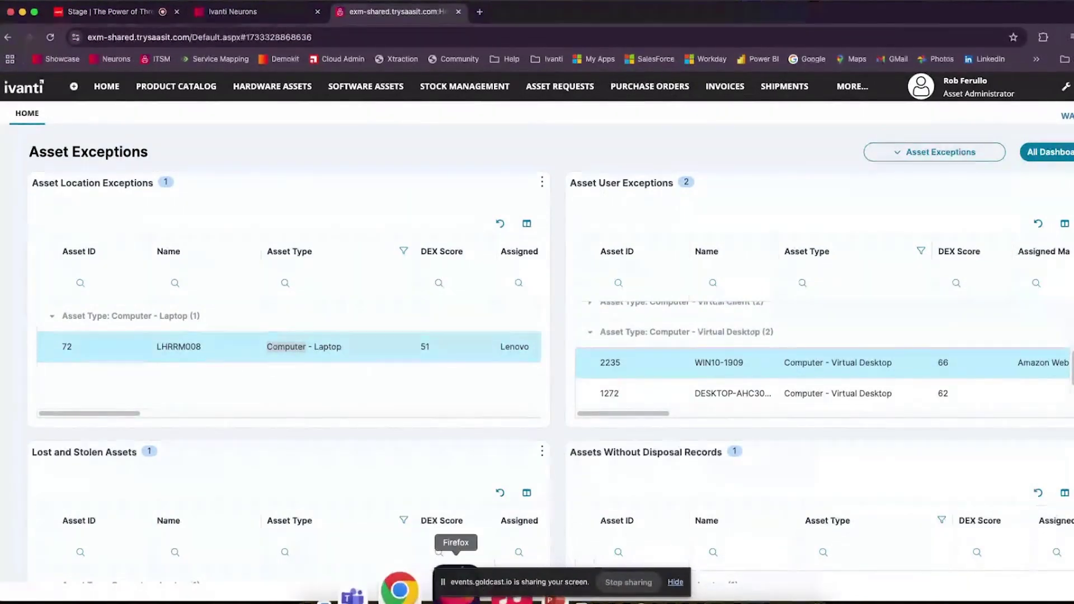
{"action": "left_click", "coordinate": [453, 592]}
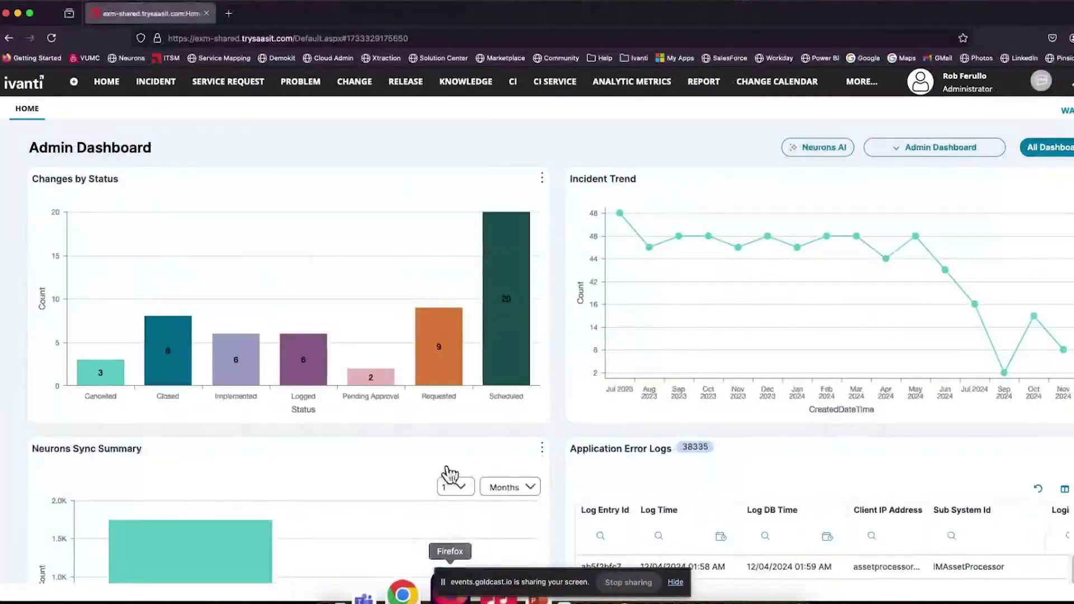
{"action": "left_click", "coordinate": [862, 82]}
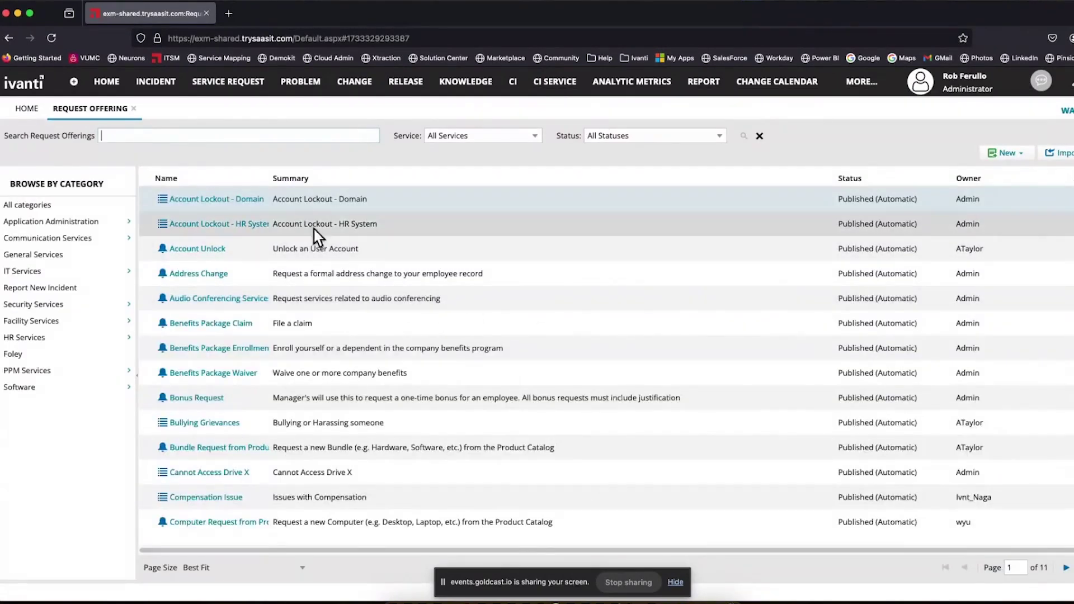
{"action": "left_click", "coordinate": [220, 130]}
{"action": "type", "text": "new employee"}
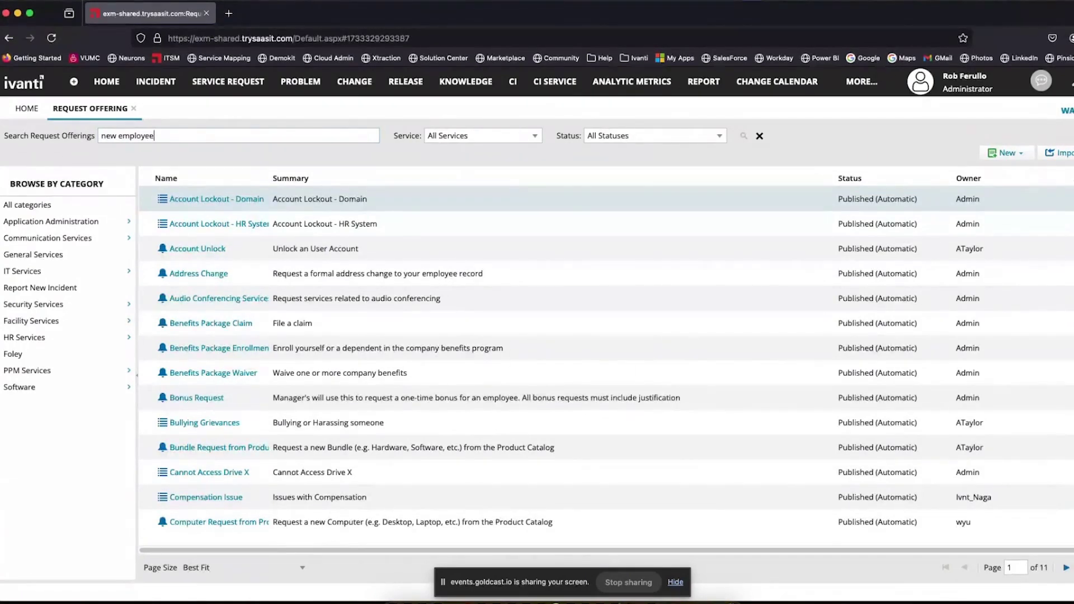
{"action": "key", "text": "Return"}
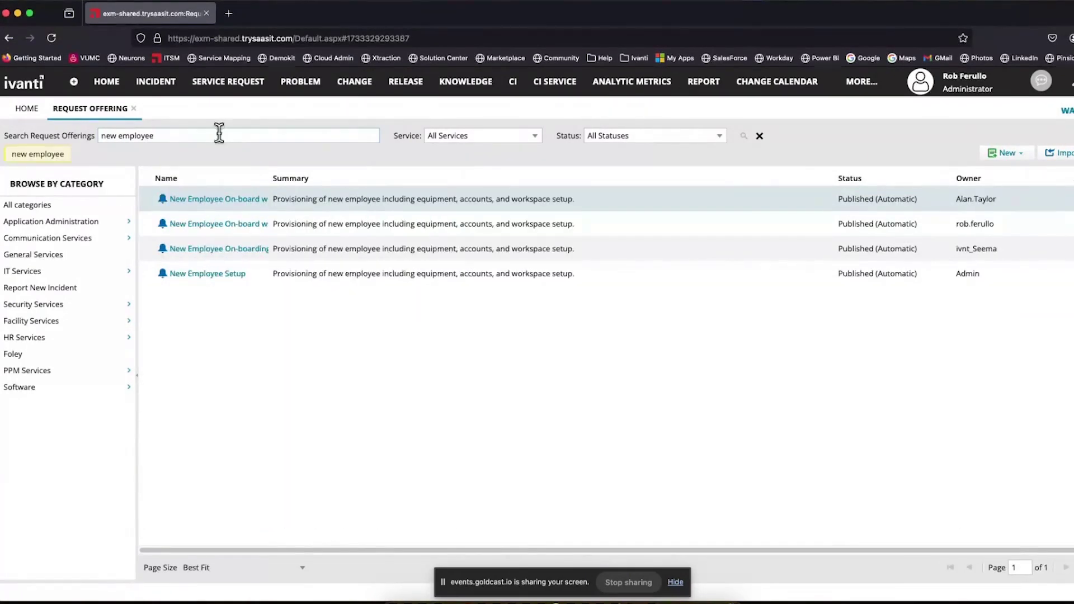
{"action": "left_click_drag", "start_coordinate": [271, 175], "coordinate": [401, 178]}
{"action": "left_click", "coordinate": [310, 225]}
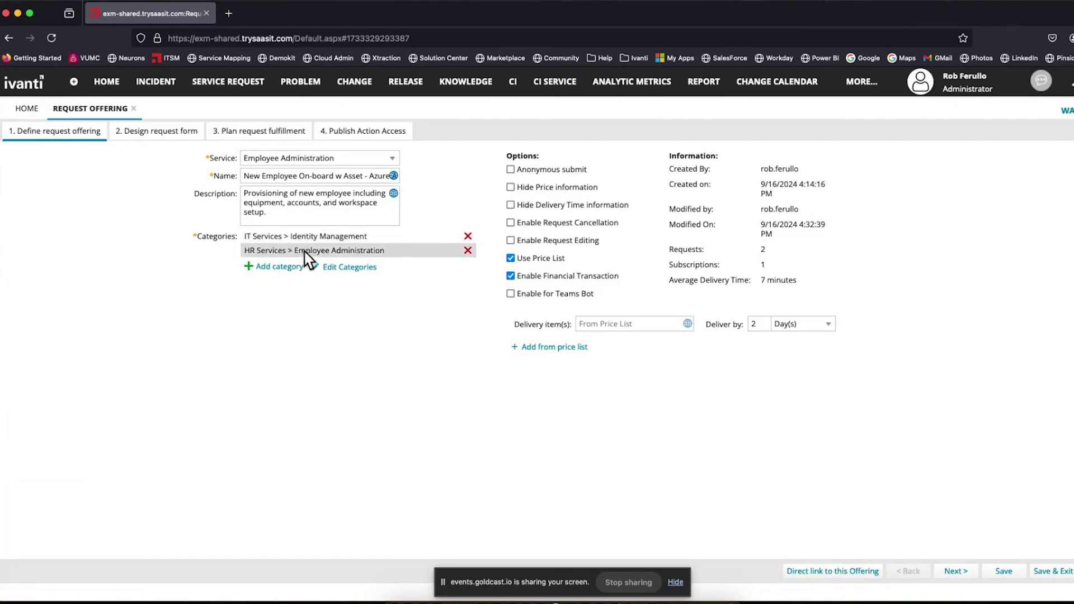
On the request form design, add a text field below Last Name named 'Cost Center'.
{"action": "left_click", "coordinate": [133, 133]}
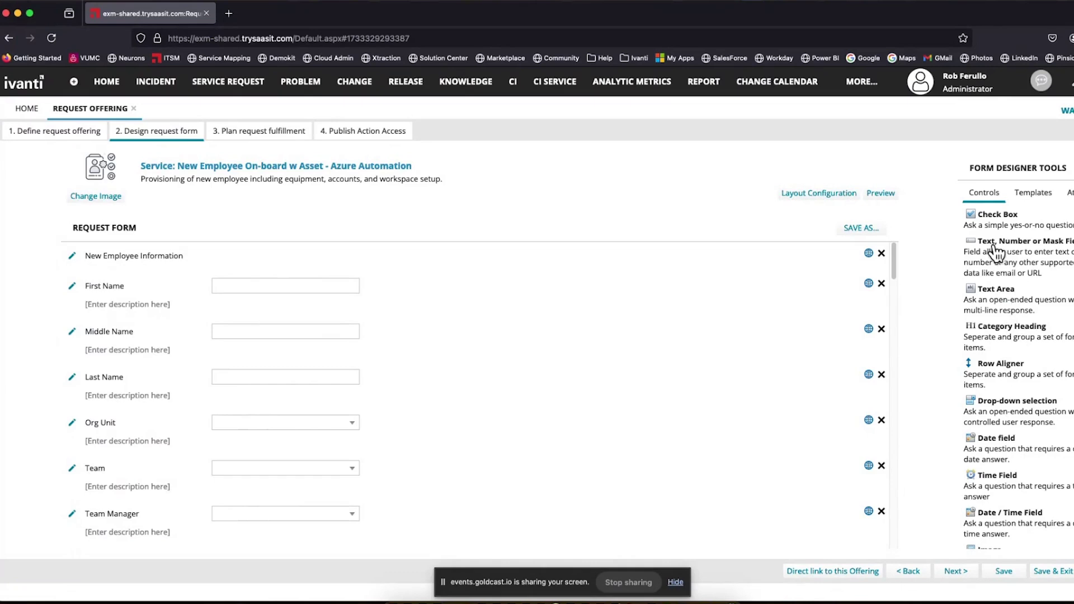
{"action": "left_click_drag", "start_coordinate": [994, 246], "coordinate": [153, 400]}
{"action": "left_click", "coordinate": [129, 417]}
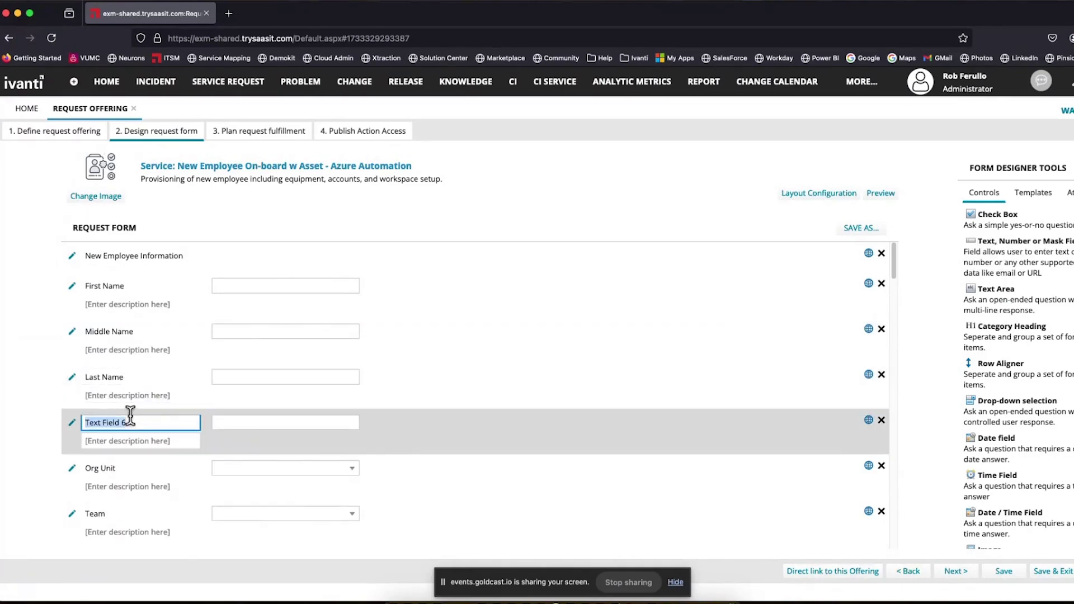
{"action": "type", "text": "Cost Cen"}
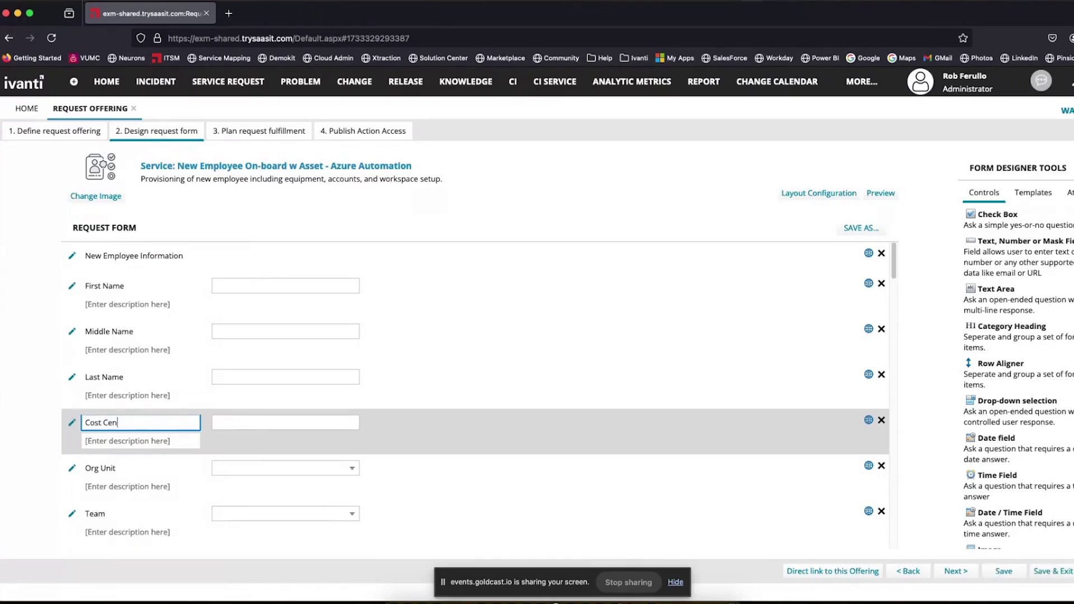
{"action": "type", "text": "ter"}
{"action": "left_click", "coordinate": [503, 419]}
Preview the form and try the Cost Center, Last, Middle and First Name fields.
{"action": "left_click", "coordinate": [881, 194]}
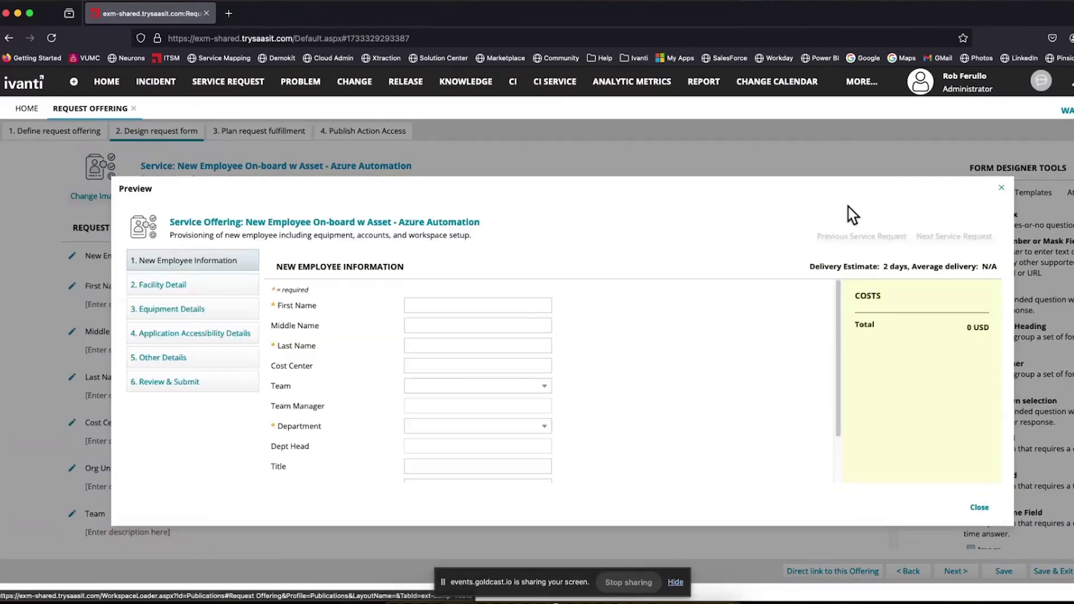
{"action": "left_click", "coordinate": [452, 363]}
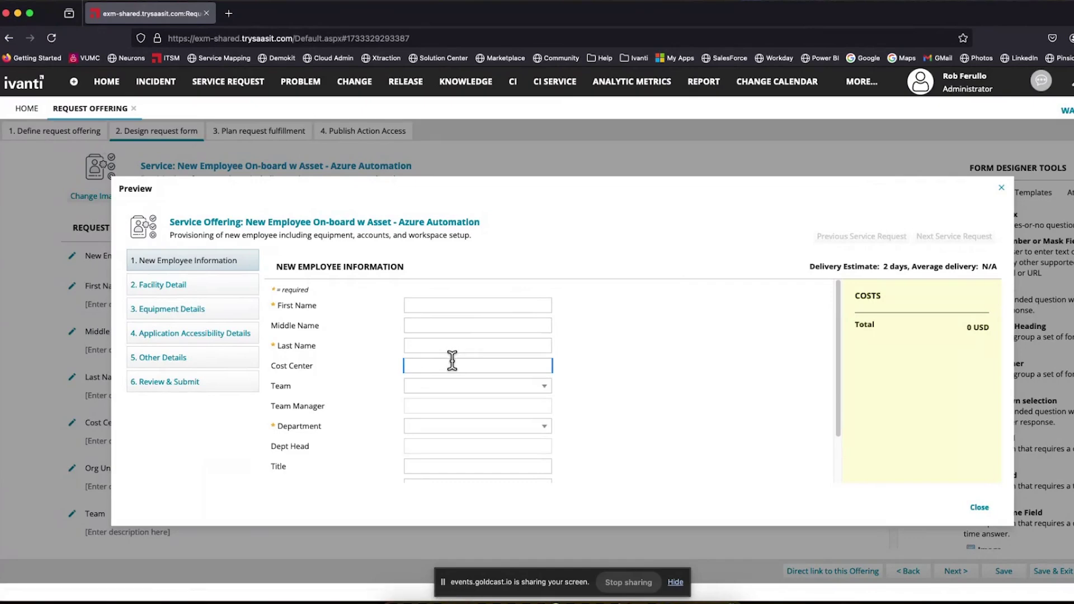
{"action": "left_click", "coordinate": [463, 344]}
{"action": "left_click", "coordinate": [471, 323]}
{"action": "left_click", "coordinate": [473, 305]}
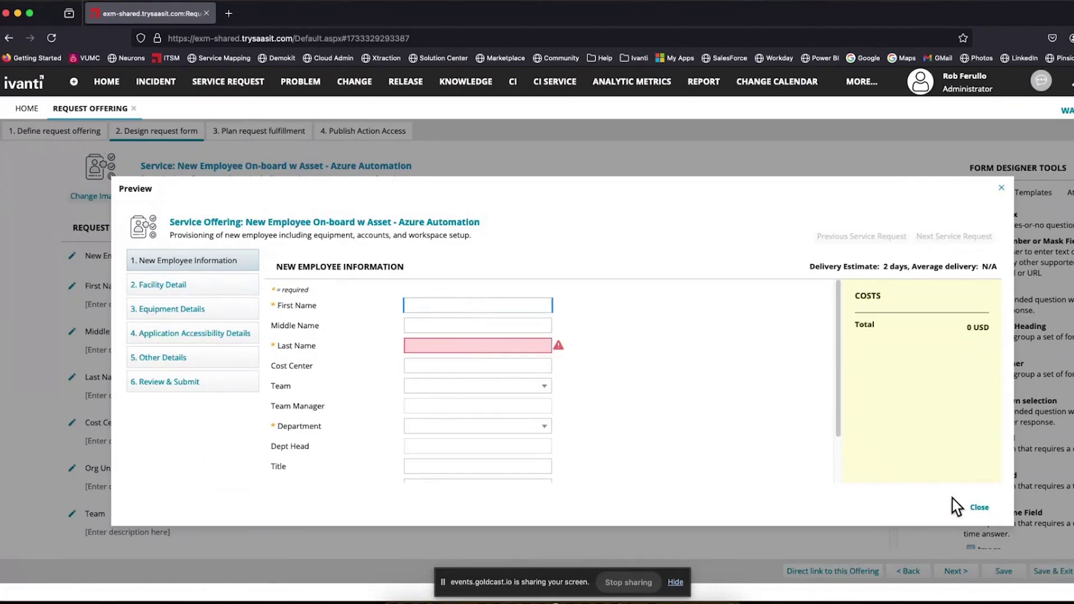
{"action": "left_click", "coordinate": [979, 507]}
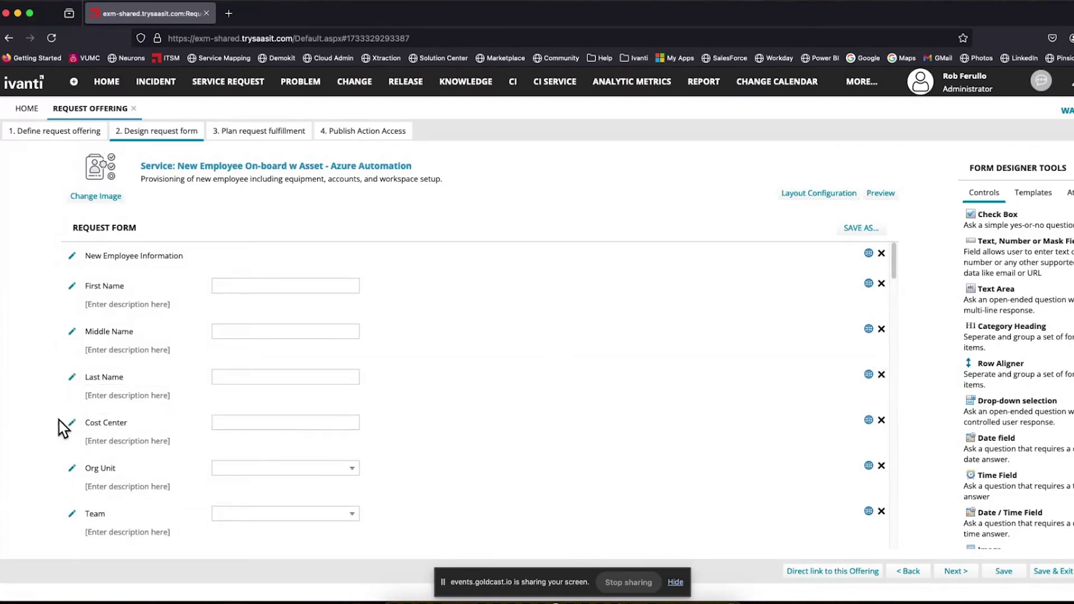
Look at the Cost Center field's visibility options, then discard the configuration changes.
{"action": "left_click", "coordinate": [73, 424]}
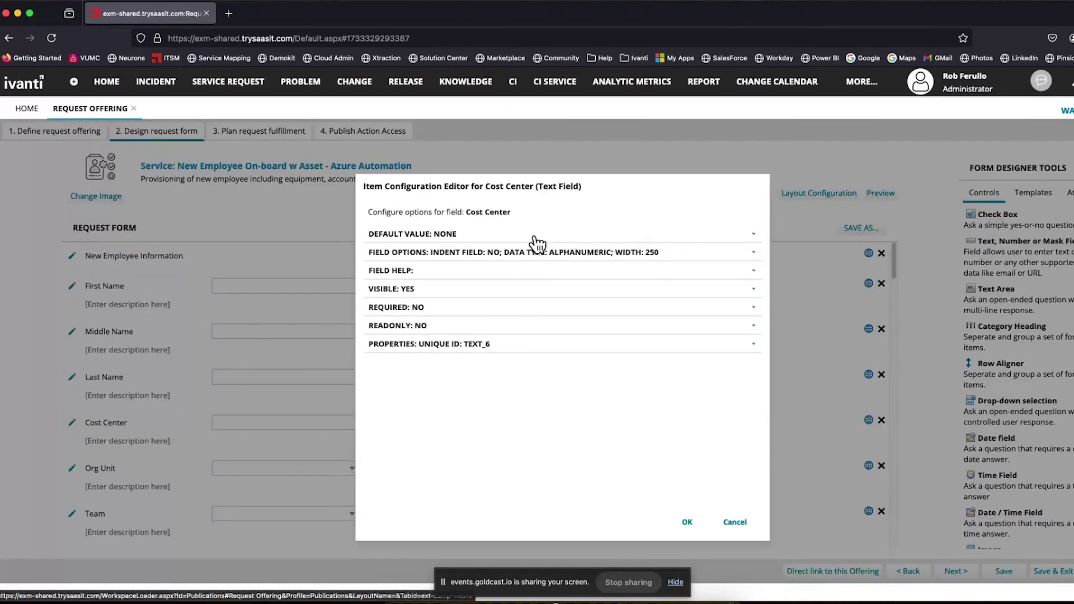
{"action": "left_click", "coordinate": [427, 291]}
{"action": "left_click", "coordinate": [734, 522]}
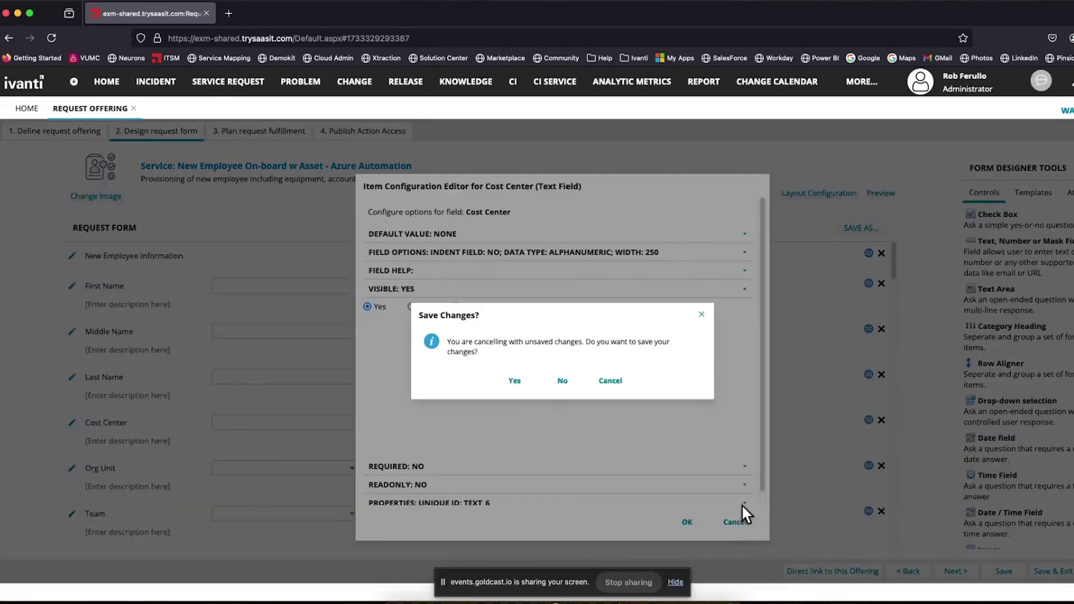
{"action": "left_click", "coordinate": [557, 382]}
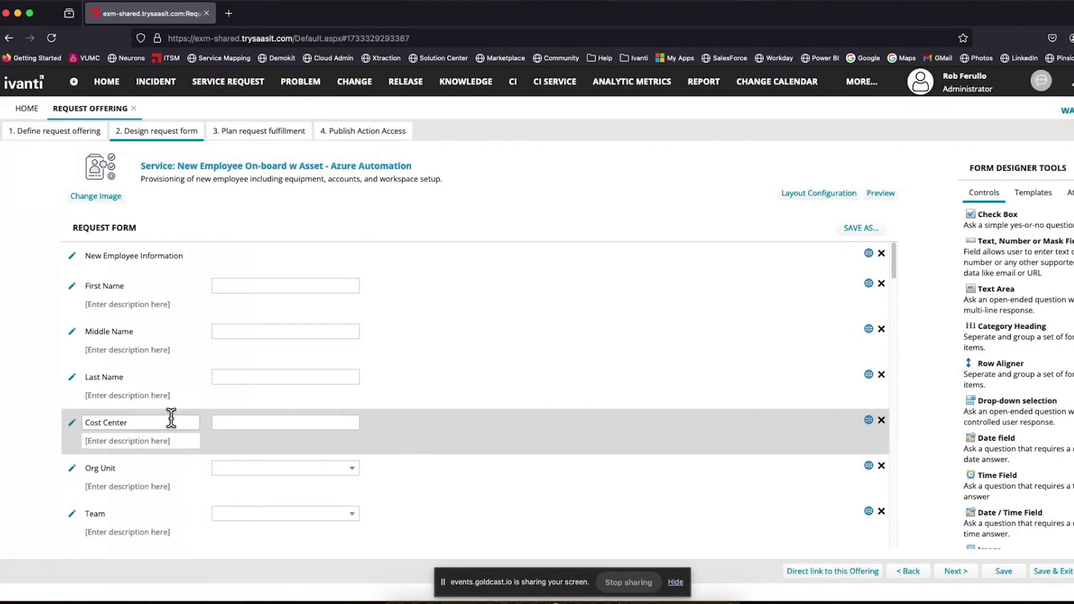
{"action": "left_click", "coordinate": [242, 132]}
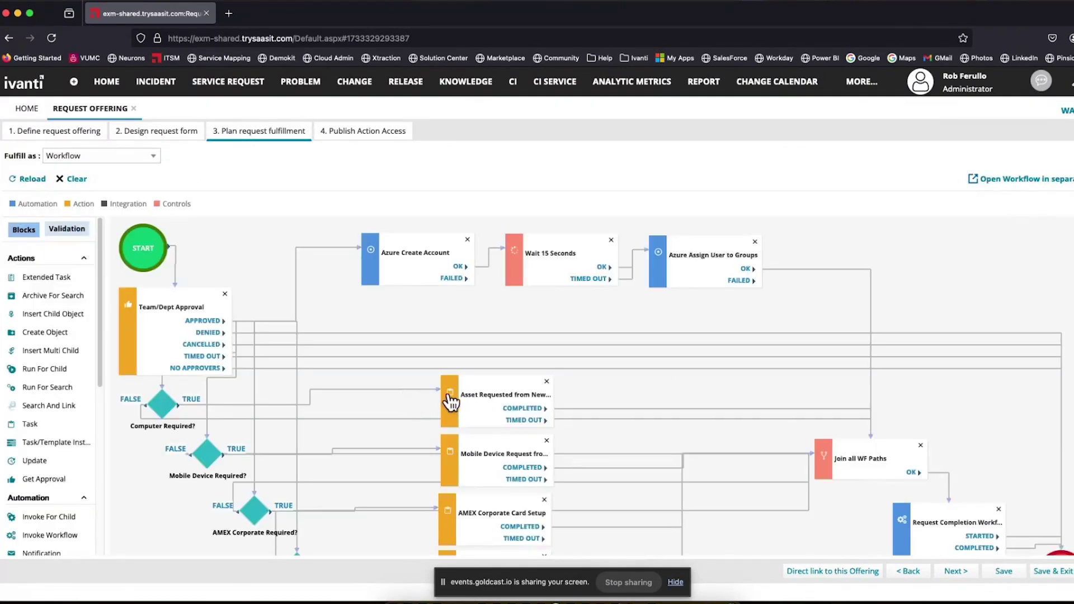
{"action": "scroll", "coordinate": [820, 380], "scroll_direction": "down", "scroll_amount": 2}
{"action": "scroll", "coordinate": [823, 386], "scroll_direction": "up", "scroll_amount": 1}
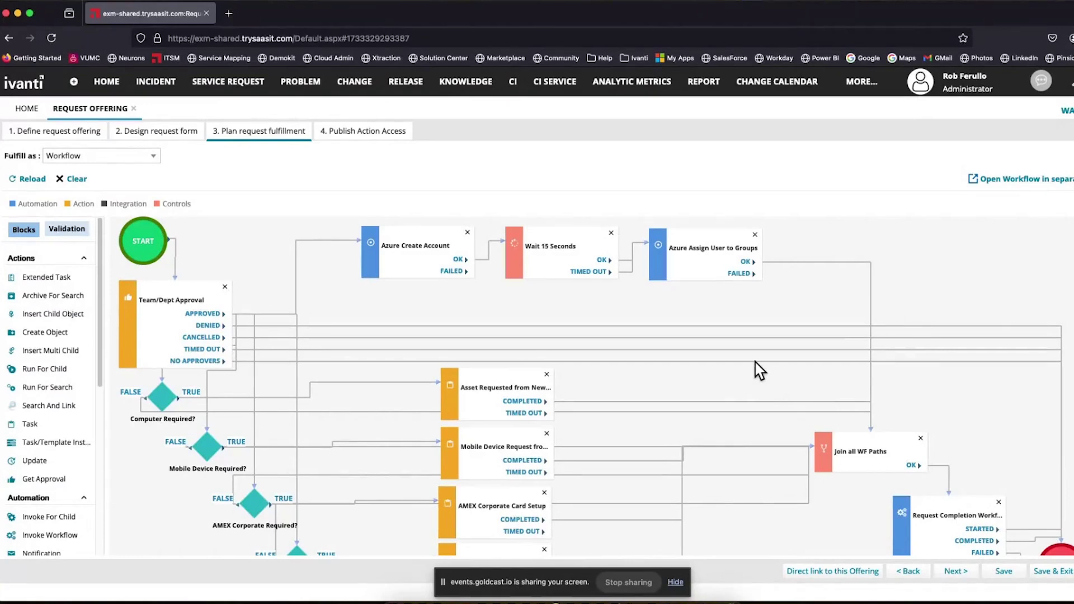
{"action": "scroll", "coordinate": [757, 370], "scroll_direction": "down", "scroll_amount": 1}
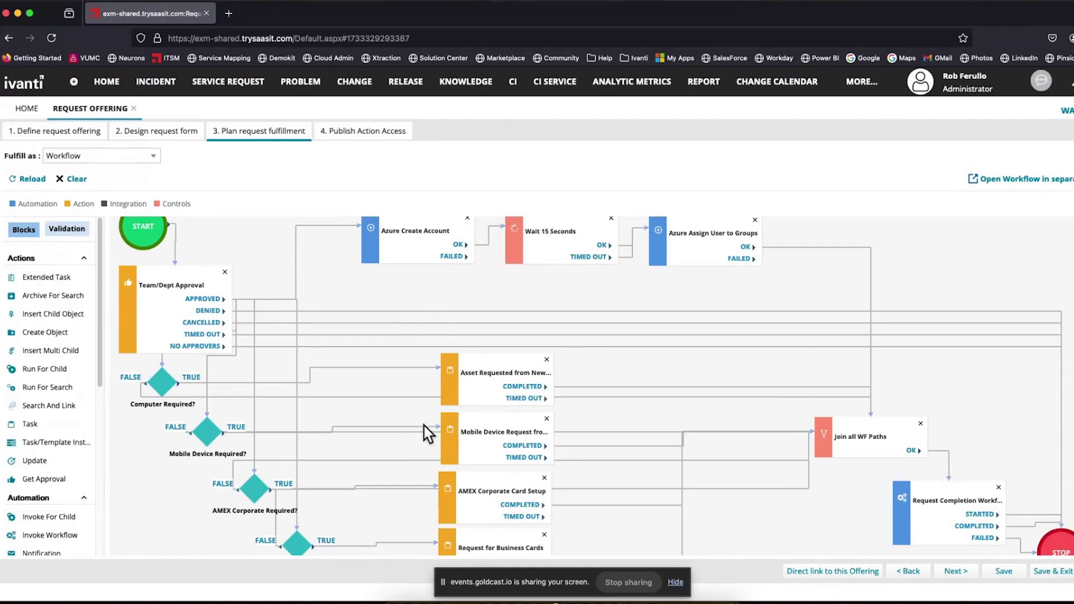
{"action": "scroll", "coordinate": [895, 423], "scroll_direction": "up", "scroll_amount": 1}
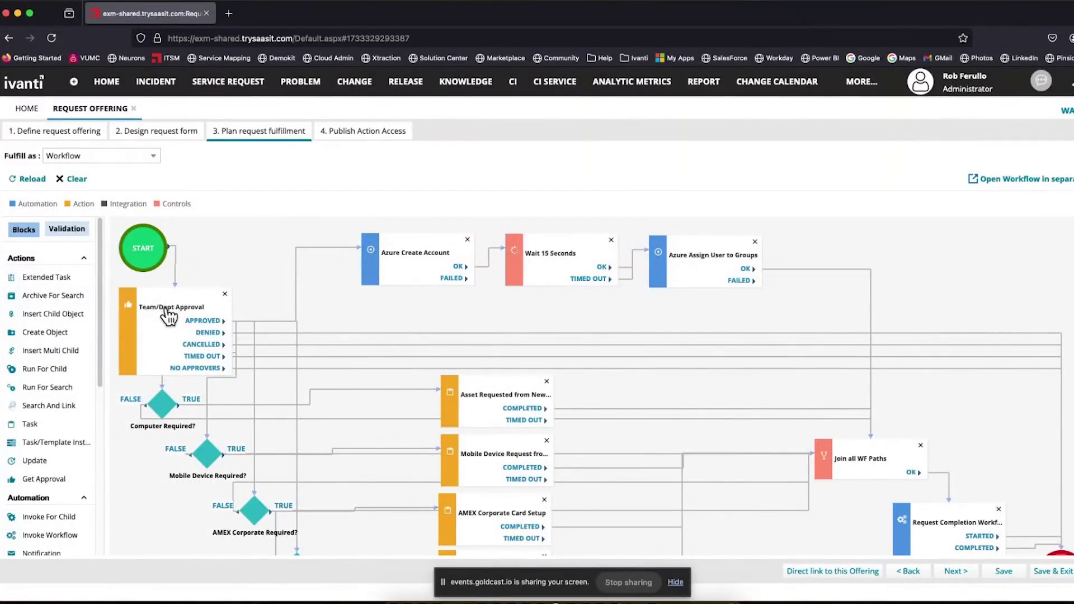
{"action": "double_click", "coordinate": [167, 316]}
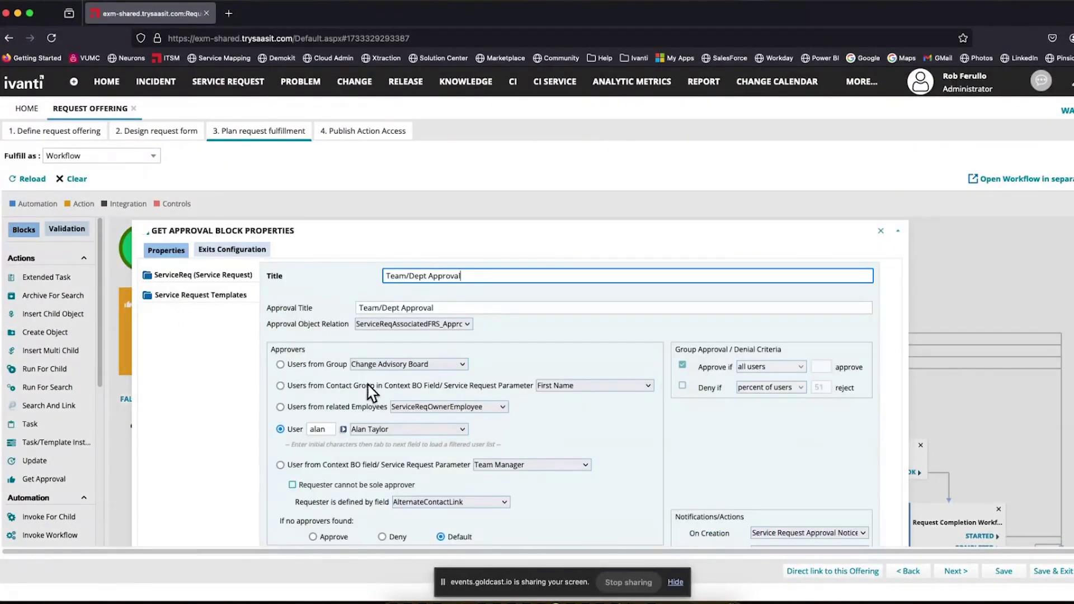
{"action": "left_click", "coordinate": [411, 429]}
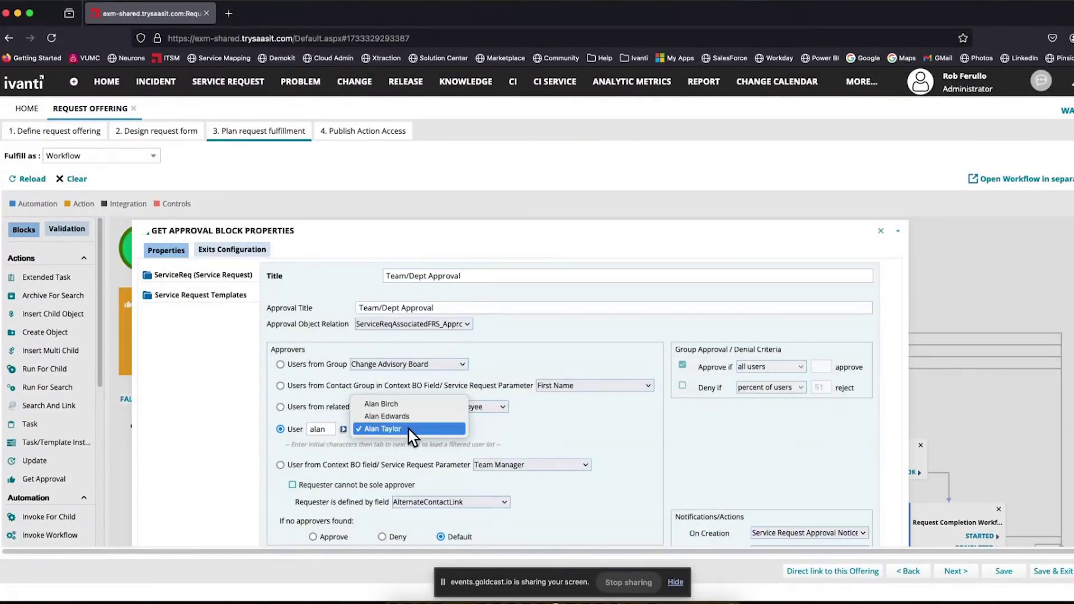
{"action": "left_click", "coordinate": [334, 430]}
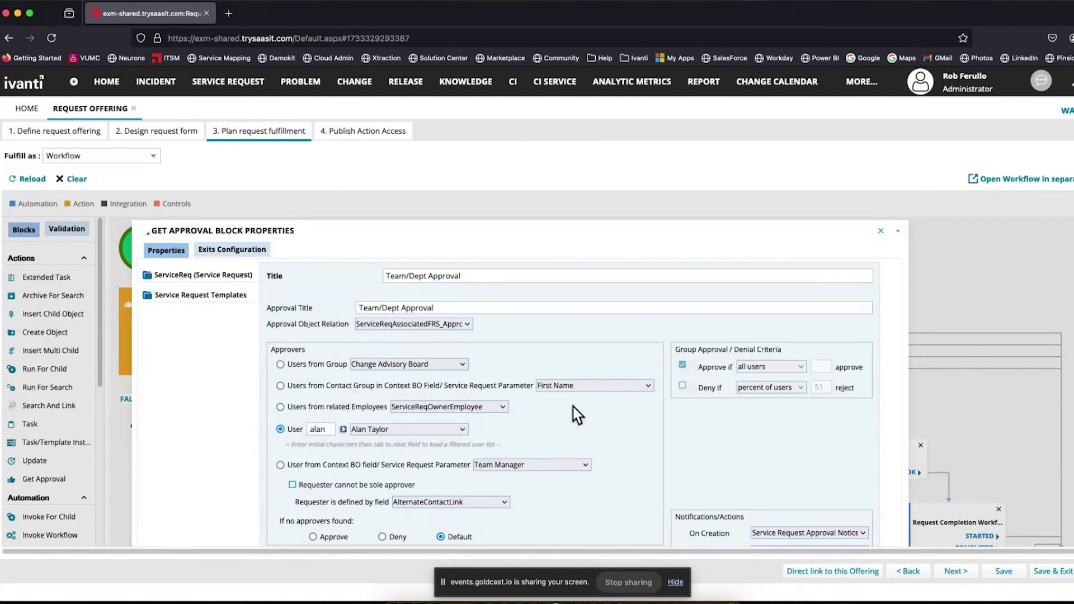
{"action": "scroll", "coordinate": [576, 415], "scroll_direction": "down", "scroll_amount": 1}
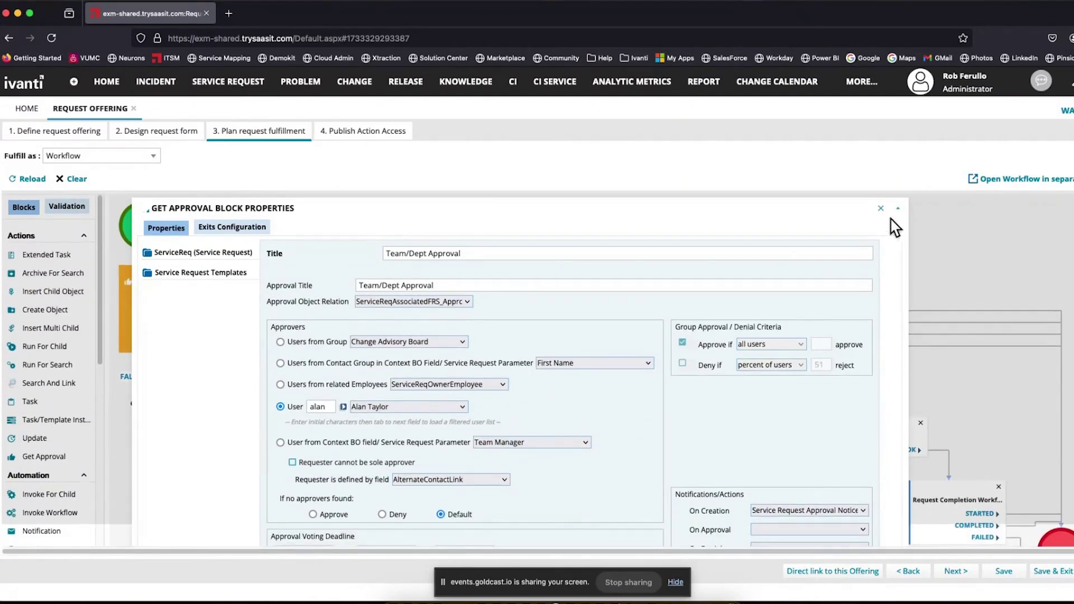
{"action": "left_click", "coordinate": [880, 208]}
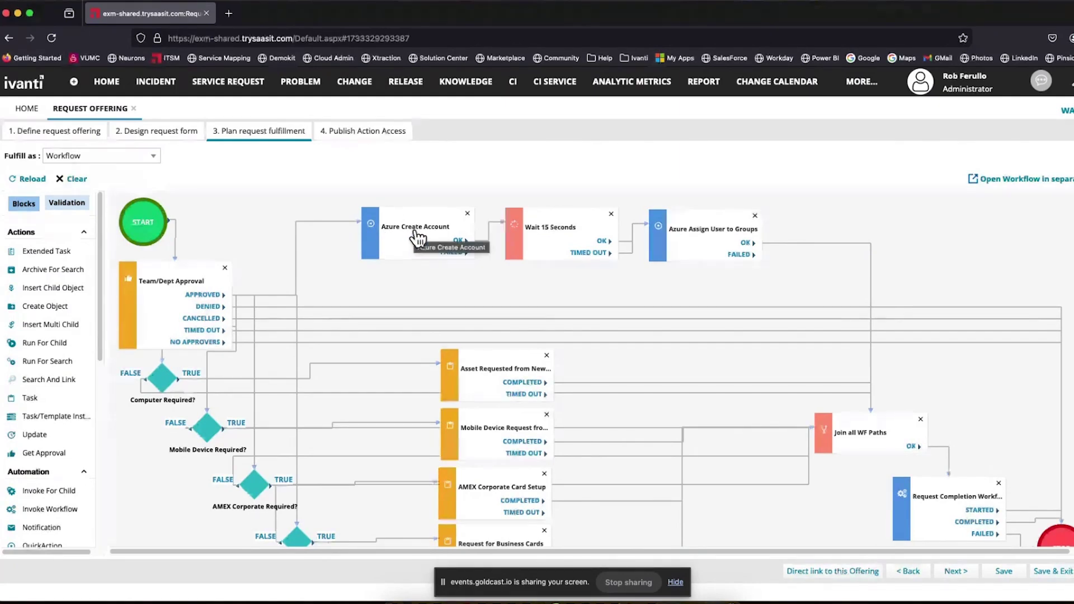
{"action": "left_click", "coordinate": [144, 133]}
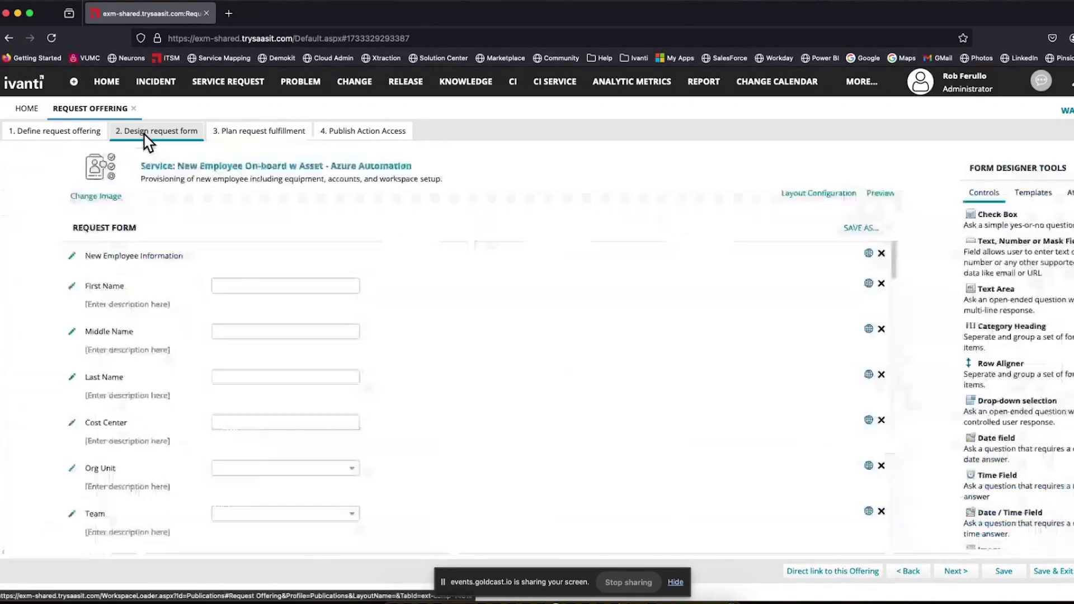
{"action": "left_click", "coordinate": [140, 291]}
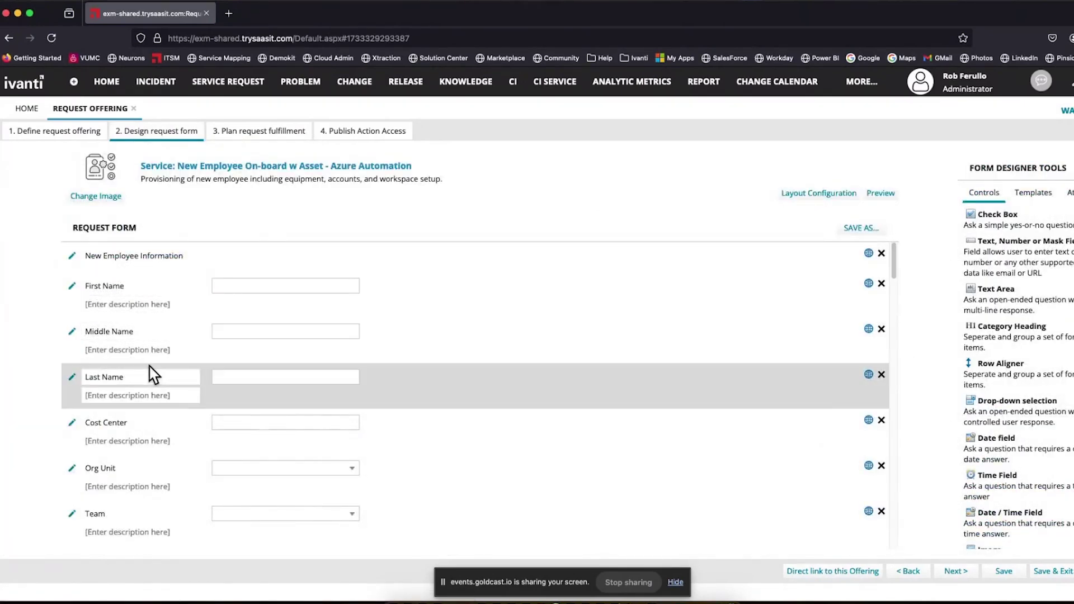
{"action": "scroll", "coordinate": [315, 464], "scroll_direction": "down", "scroll_amount": 2}
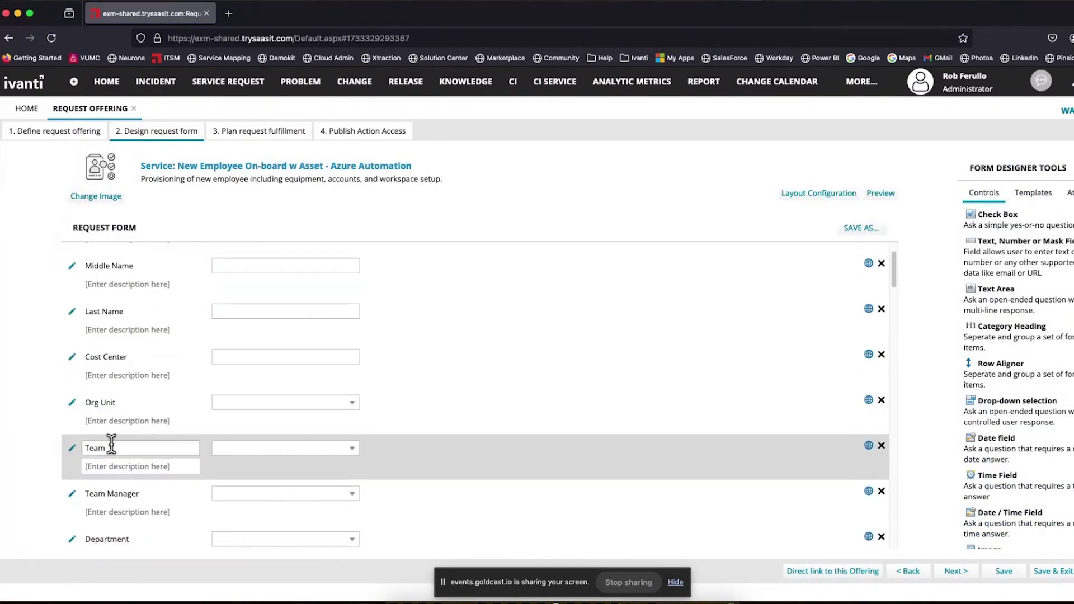
{"action": "left_click", "coordinate": [248, 135]}
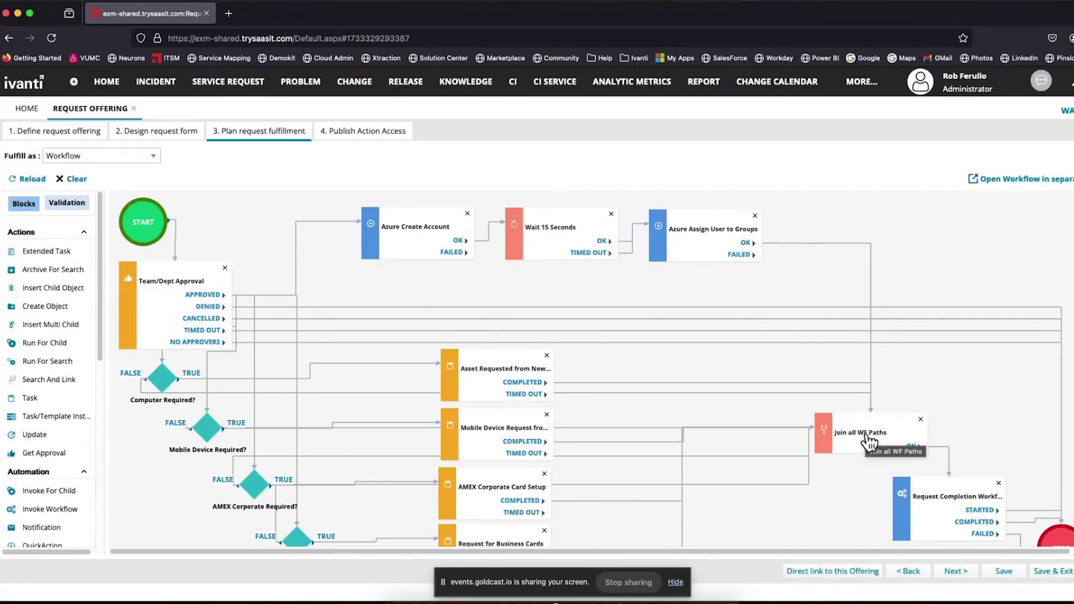
{"action": "scroll", "coordinate": [727, 414], "scroll_direction": "down", "scroll_amount": 1}
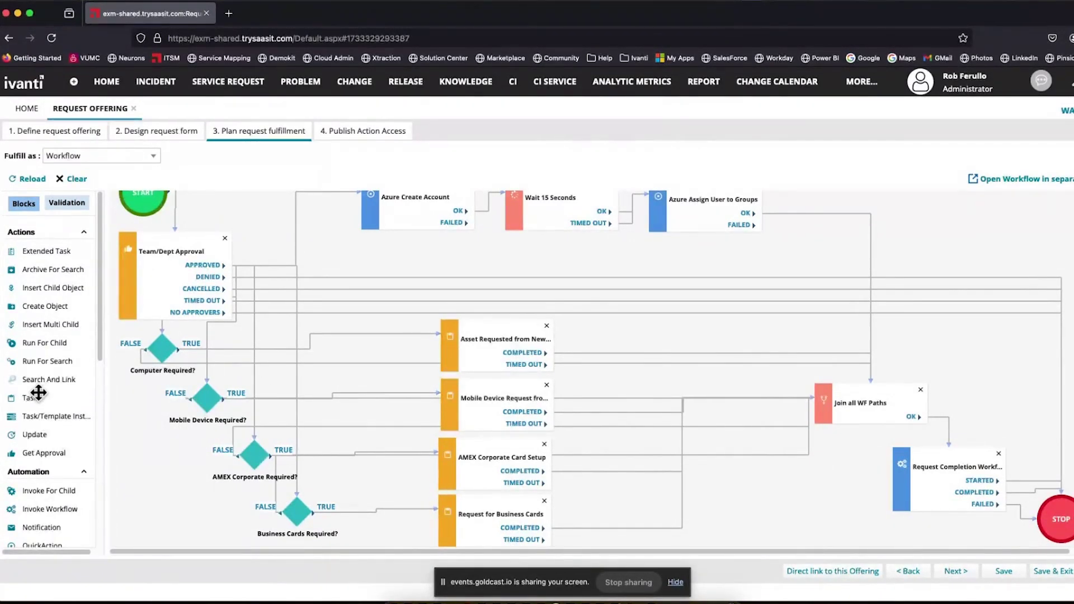
Add a Task block and connect Asset Requested's COMPLETED port to it.
{"action": "left_click_drag", "start_coordinate": [38, 394], "coordinate": [743, 293]}
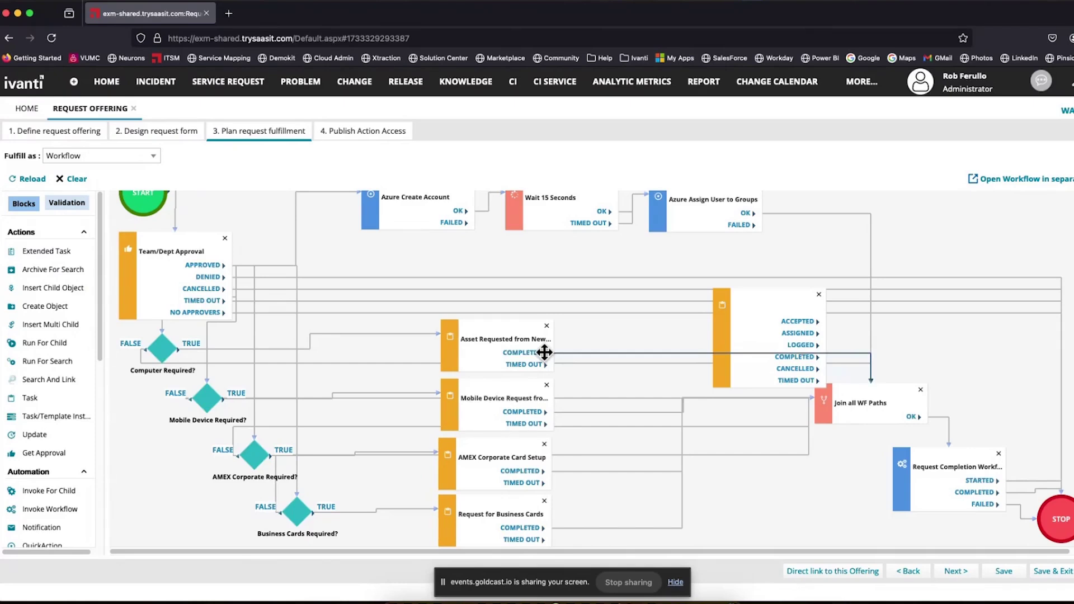
{"action": "left_click_drag", "start_coordinate": [544, 352], "coordinate": [742, 324]}
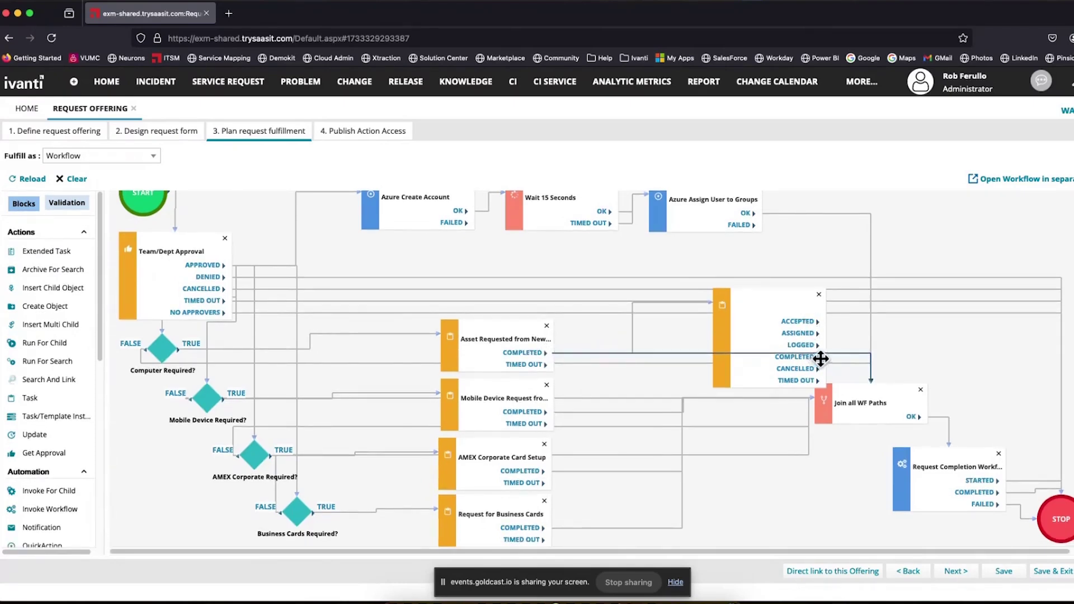
{"action": "scroll", "coordinate": [822, 357], "scroll_direction": "up", "scroll_amount": 1}
{"action": "scroll", "coordinate": [889, 406], "scroll_direction": "down", "scroll_amount": 1}
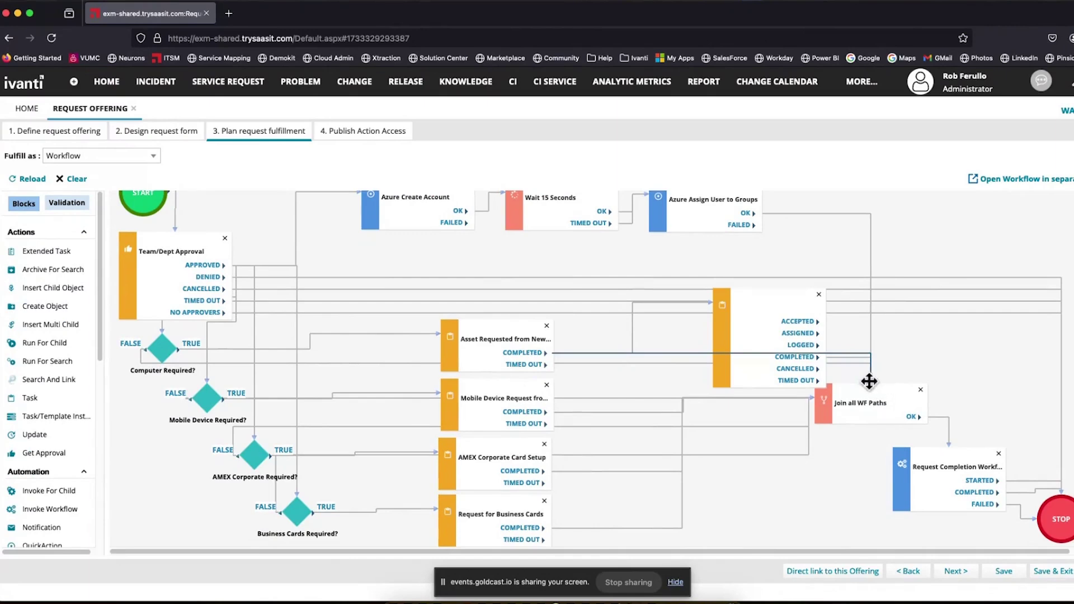
Try the task settings: team Desktop Support, LastName in the details, then cancel without saving.
{"action": "double_click", "coordinate": [771, 298]}
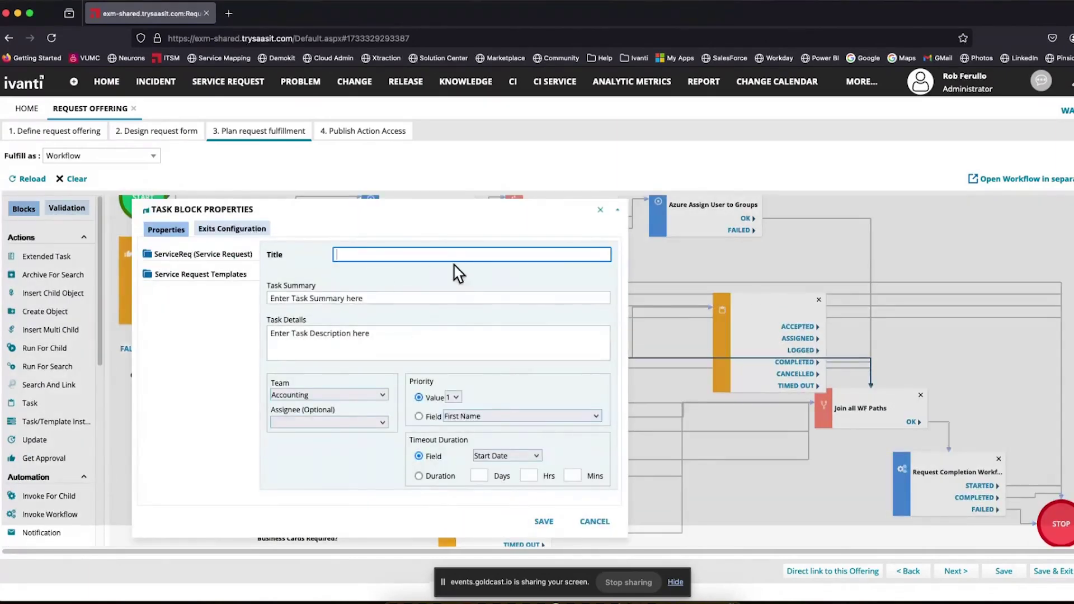
{"action": "left_click", "coordinate": [382, 397]}
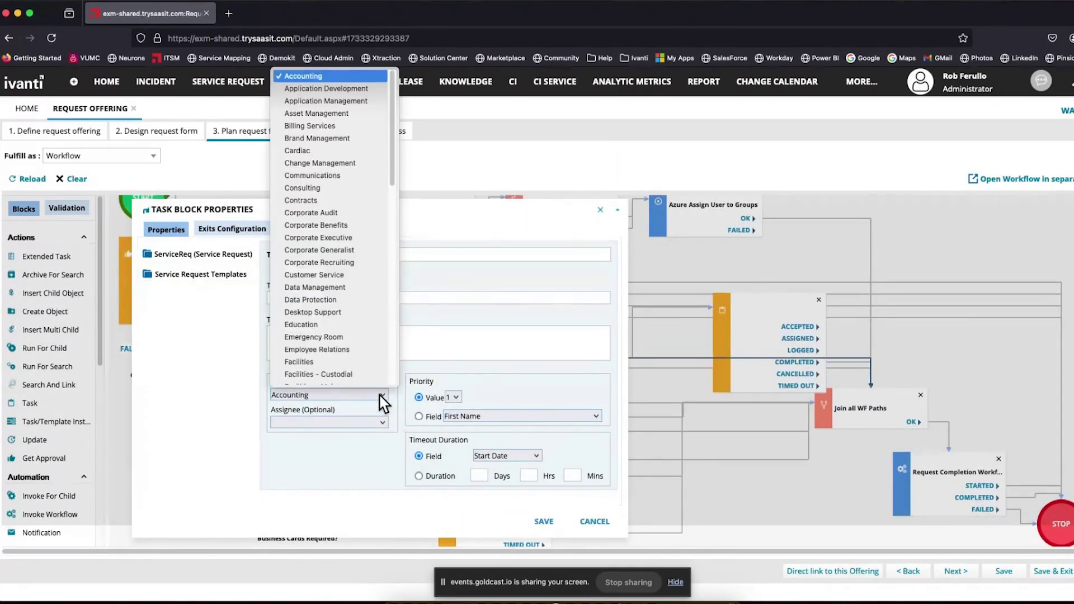
{"action": "left_click", "coordinate": [374, 321]}
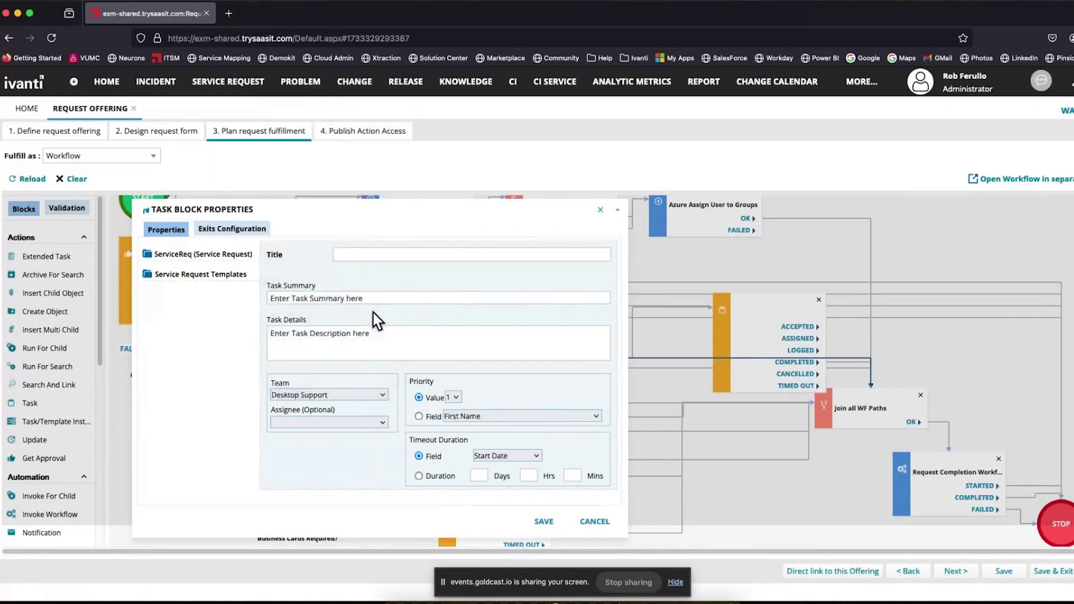
{"action": "left_click", "coordinate": [385, 423]}
{"action": "left_click", "coordinate": [194, 284]}
{"action": "left_click", "coordinate": [147, 295]}
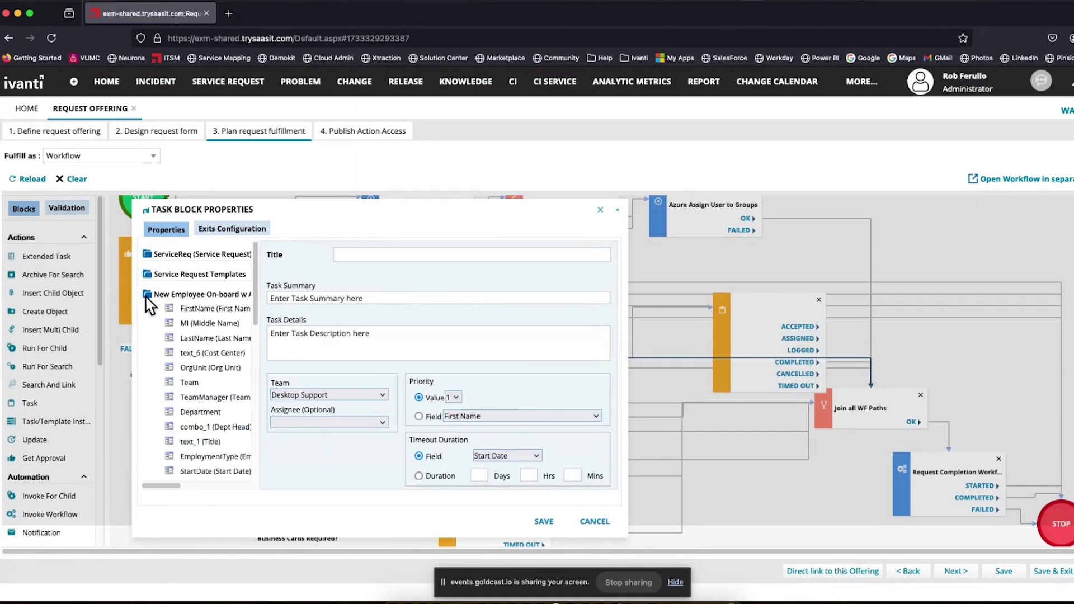
{"action": "left_click_drag", "start_coordinate": [213, 337], "coordinate": [431, 343]}
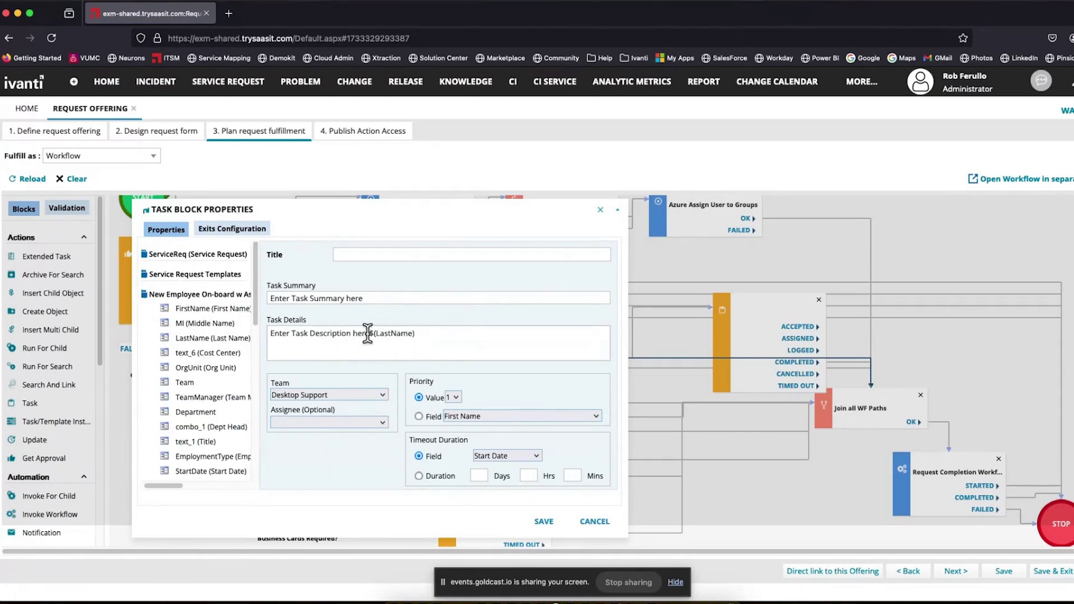
{"action": "left_click_drag", "start_coordinate": [368, 334], "coordinate": [241, 337]}
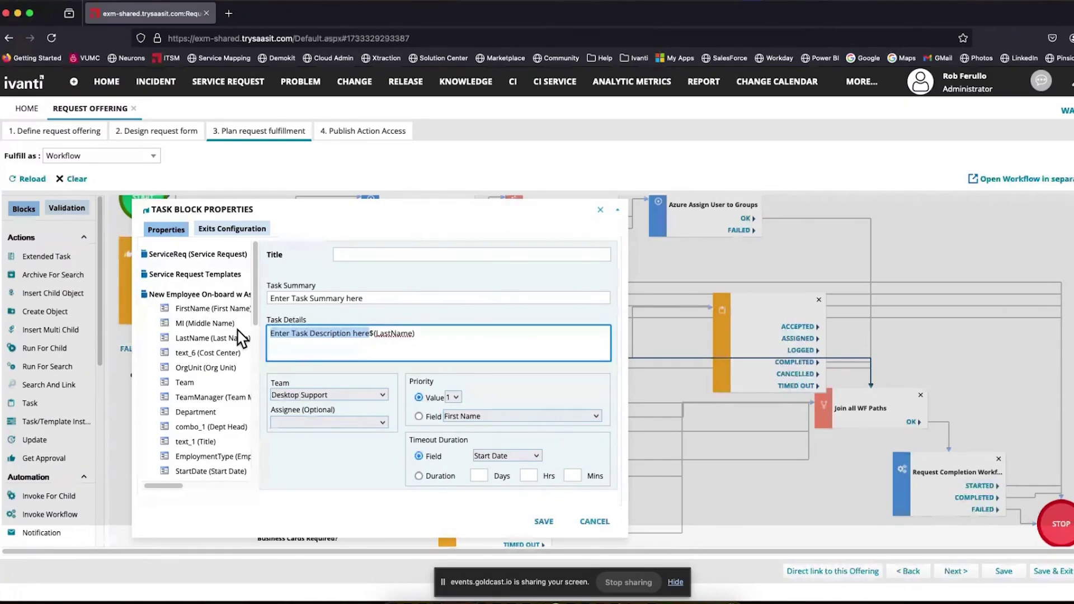
{"action": "key", "text": "BackSpace"}
{"action": "left_click", "coordinate": [595, 521]}
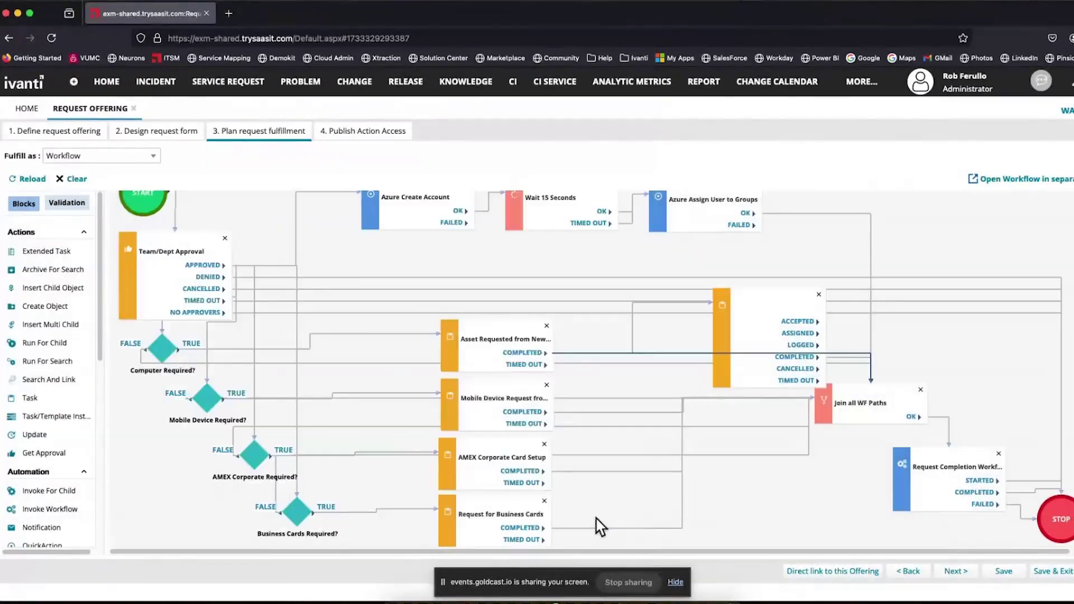
Change the role from Administrator to Self Service Preview and confirm the switch.
{"action": "left_click", "coordinate": [959, 92]}
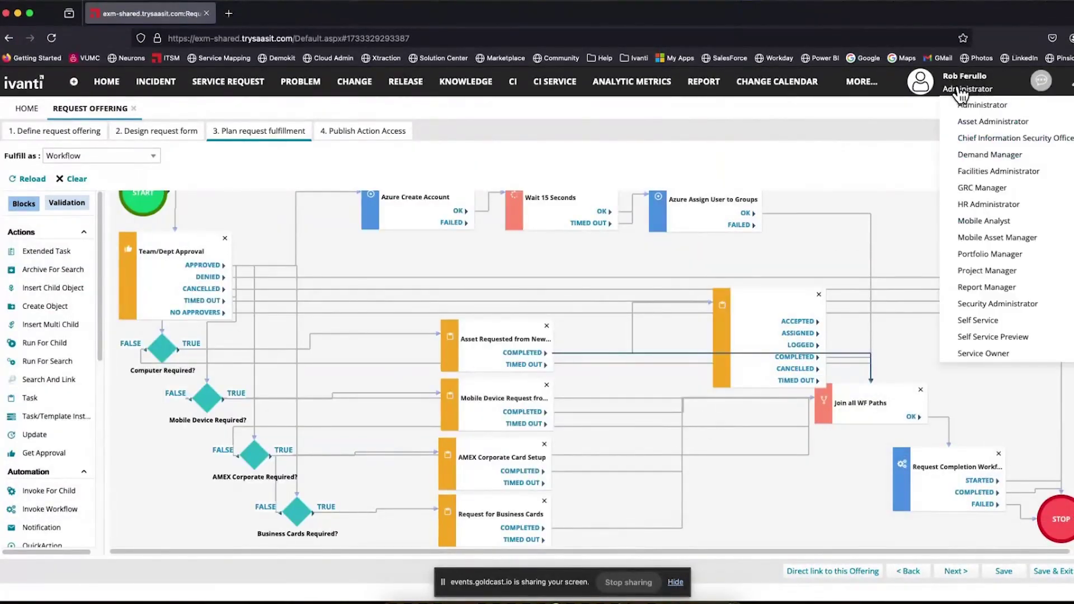
{"action": "left_click", "coordinate": [1042, 341]}
{"action": "left_click", "coordinate": [536, 367]}
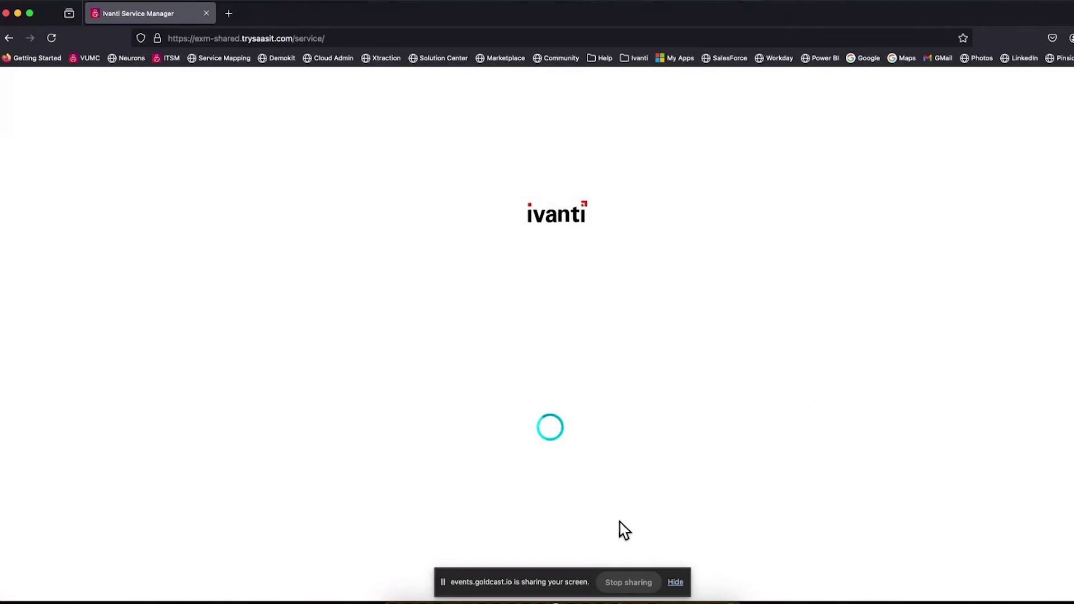
Show slide 8, 'Benefits', as a full-screen slideshow.
{"action": "mouse_move", "coordinate": [413, 591]}
{"action": "left_click", "coordinate": [931, 579]}
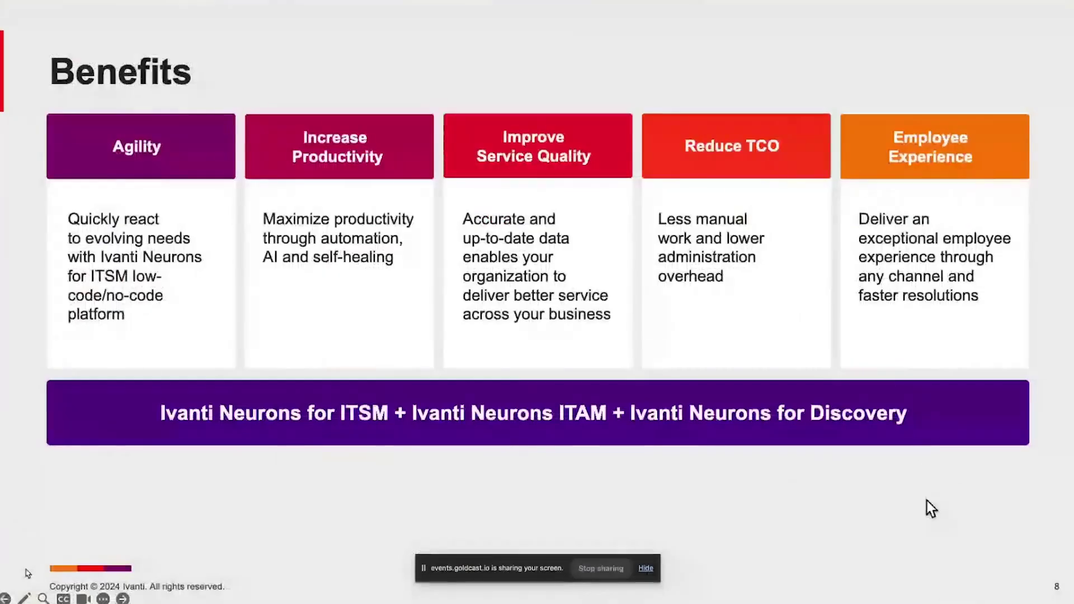